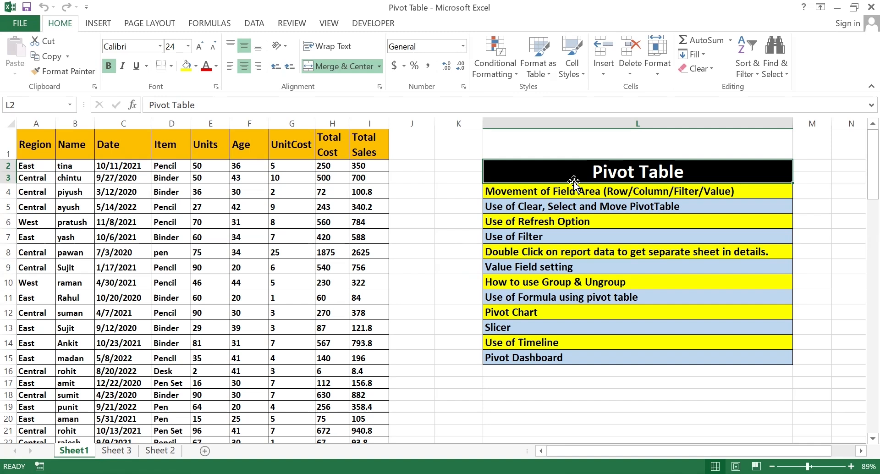
Step: Start a PivotTable from the full data range A1:I112 on Sheet1, including the headers
click(97, 23)
click(41, 142)
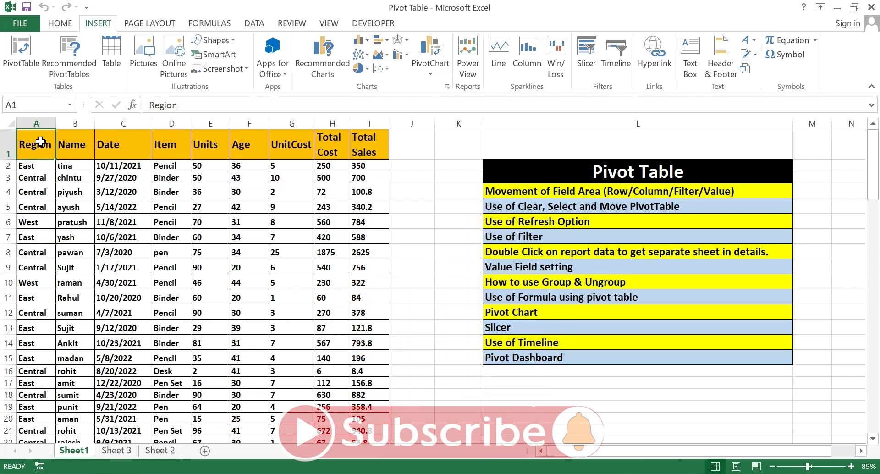
key(ctrl+shift+Right)
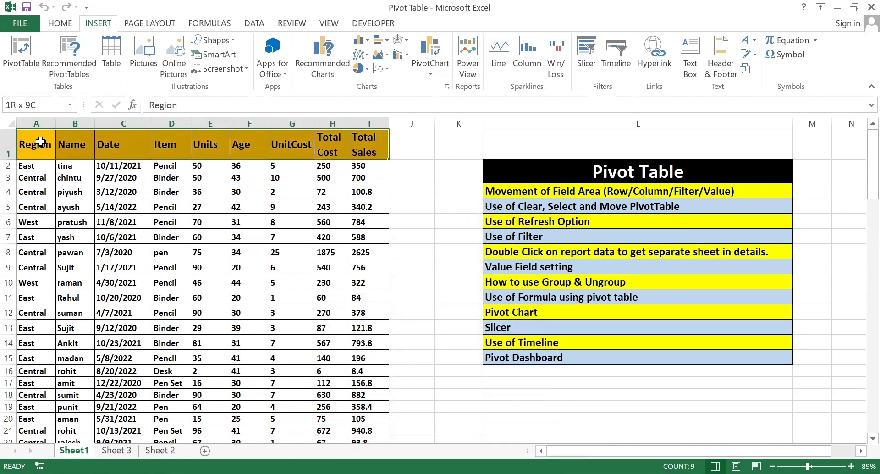
key(ctrl+shift+Down)
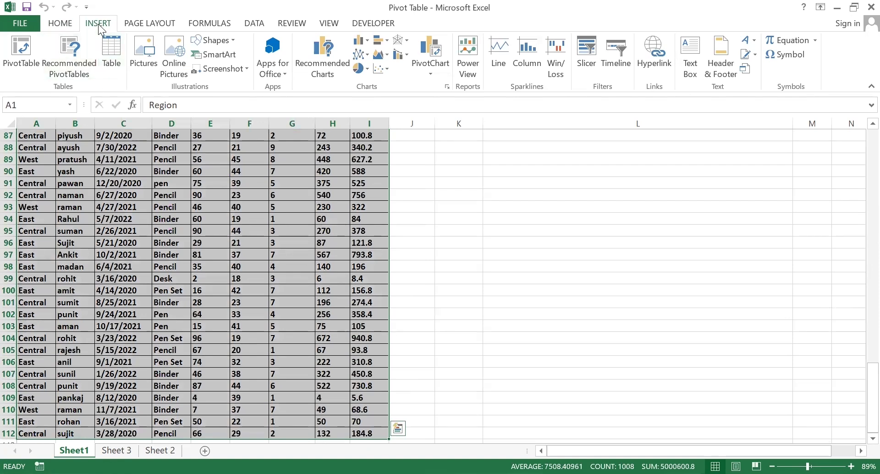
click(13, 59)
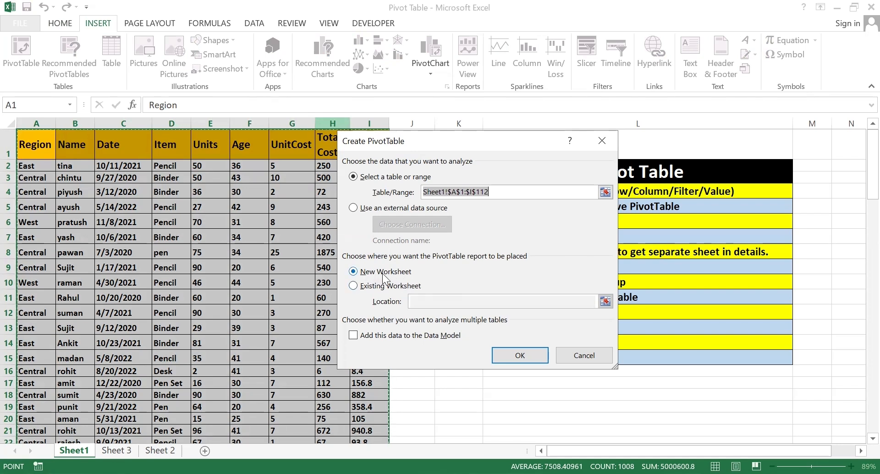
Step: Try placing the PivotTable on the existing worksheet at cell M2, and switch the placement back to New Worksheet
click(354, 286)
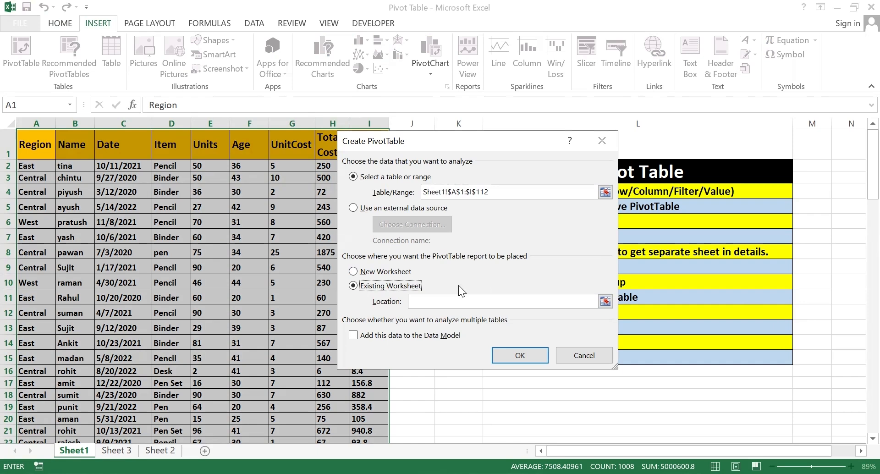
click(434, 302)
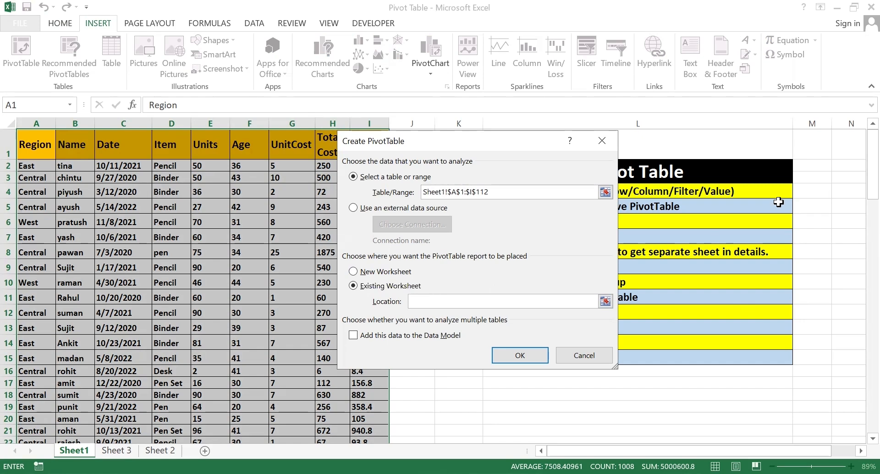
click(814, 170)
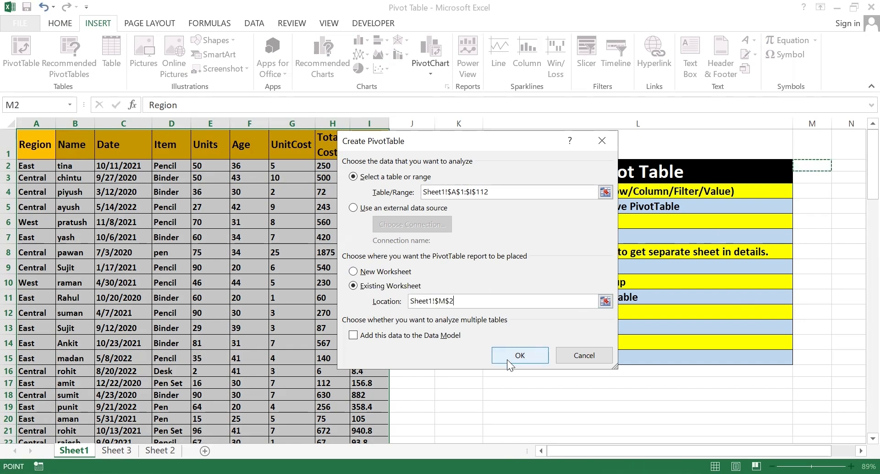
click(367, 274)
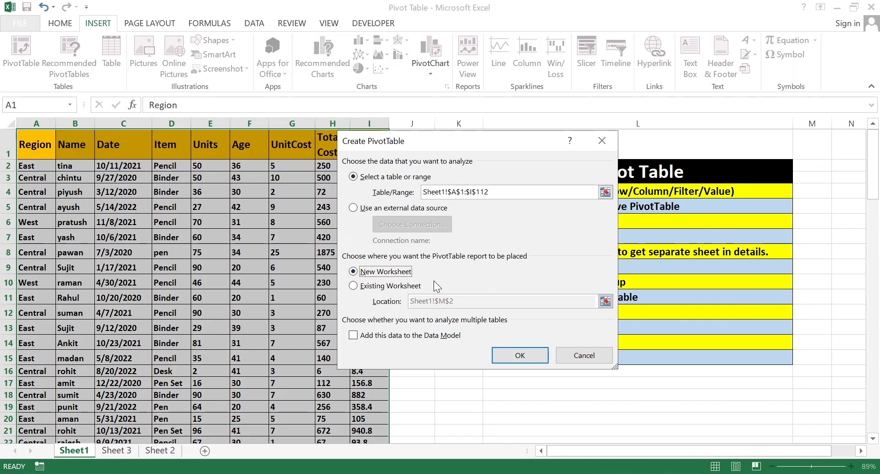
Step: Create the PivotTable on a new worksheet with Name in the rows and the sum of Total Sales as values
click(507, 355)
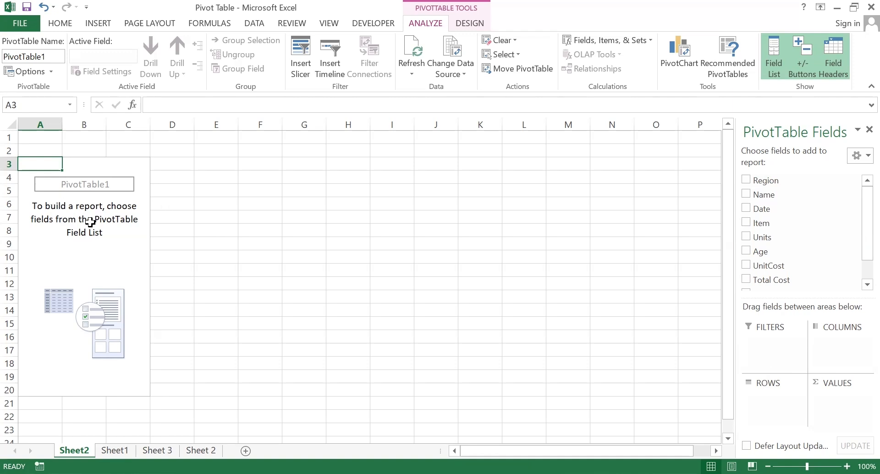
click(747, 194)
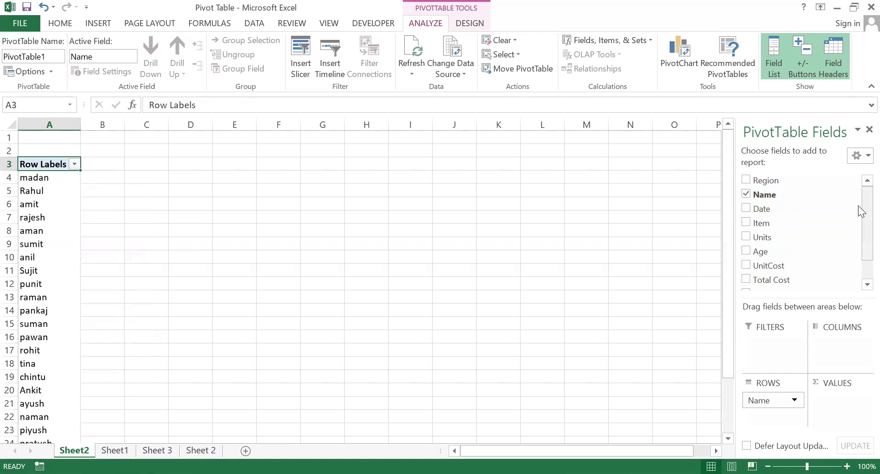
scroll(858, 206, down, 1)
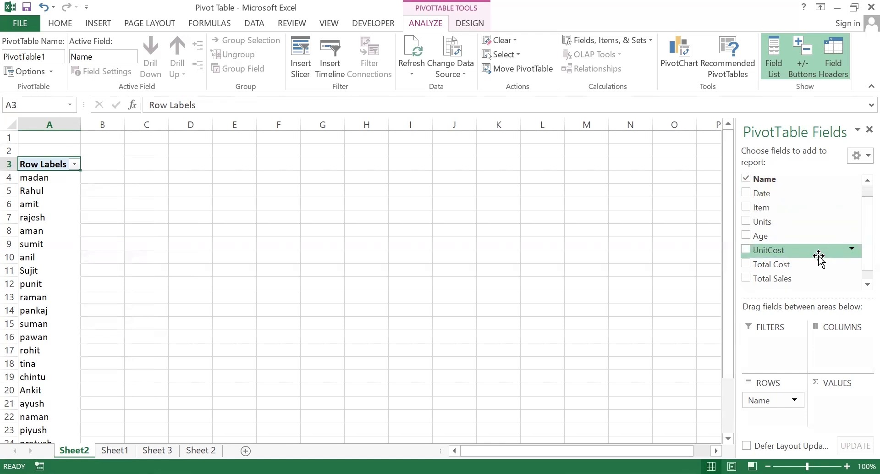
click(746, 278)
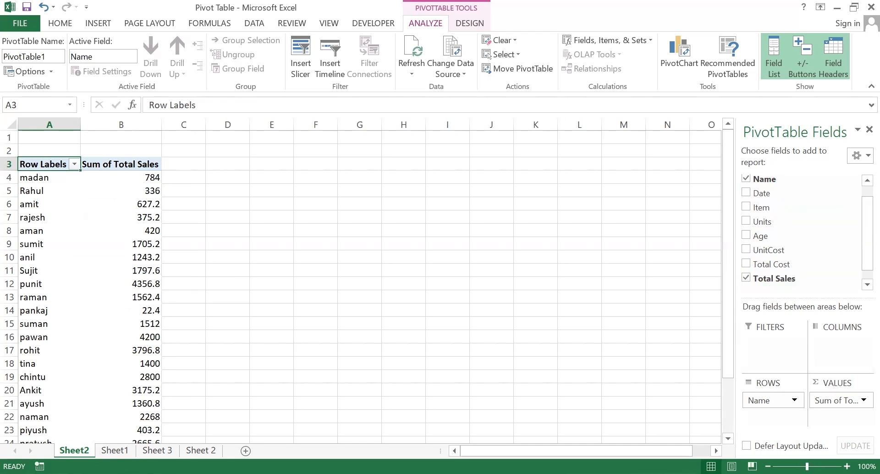
Step: Compare the source data on Sheet1 with the summarized pivot report on Sheet2
click(115, 450)
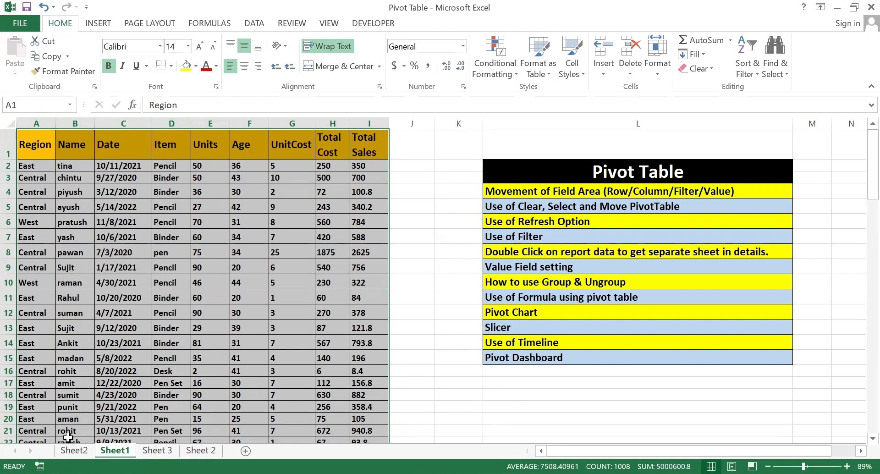
click(74, 451)
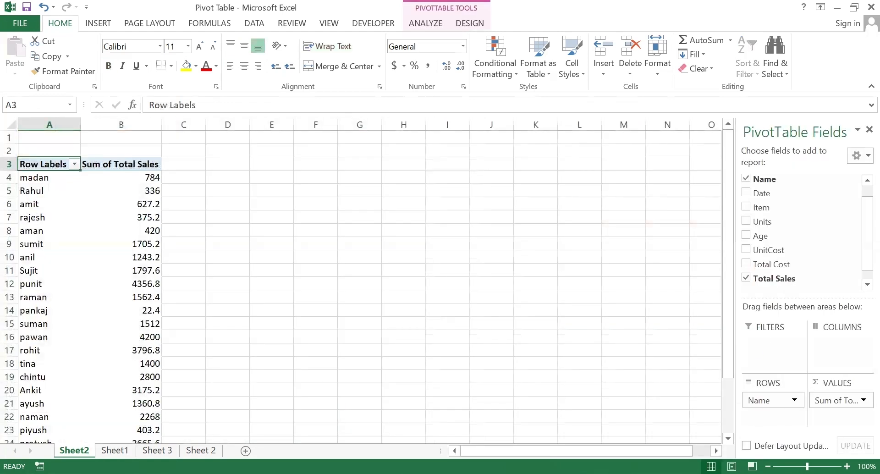
click(115, 450)
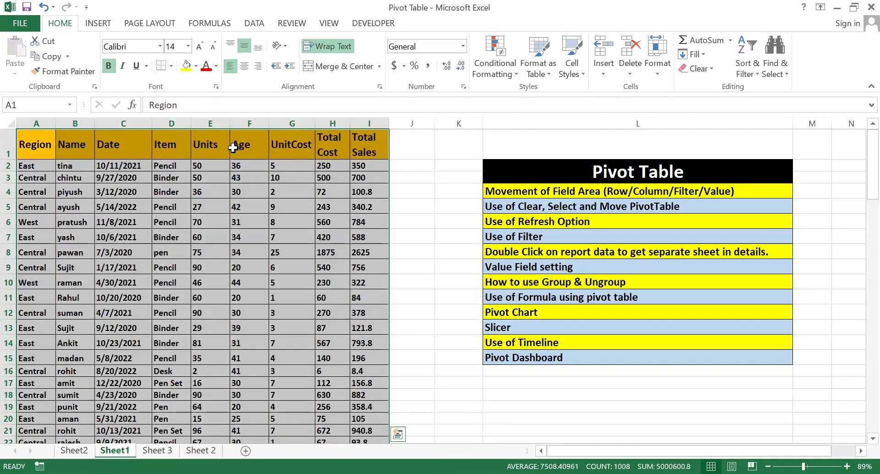
click(69, 449)
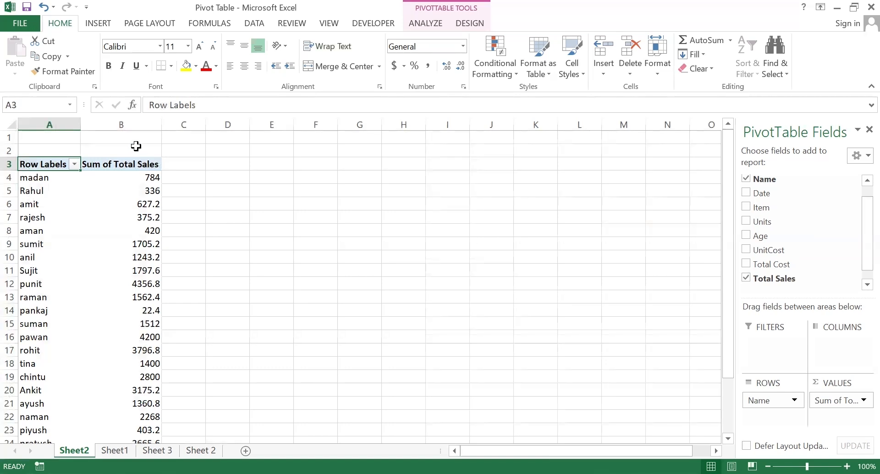
Step: Move the Name field from the rows to the columns area and back to the rows
mouse_move(138, 204)
mouse_move(138, 309)
drag(760, 400, 826, 345)
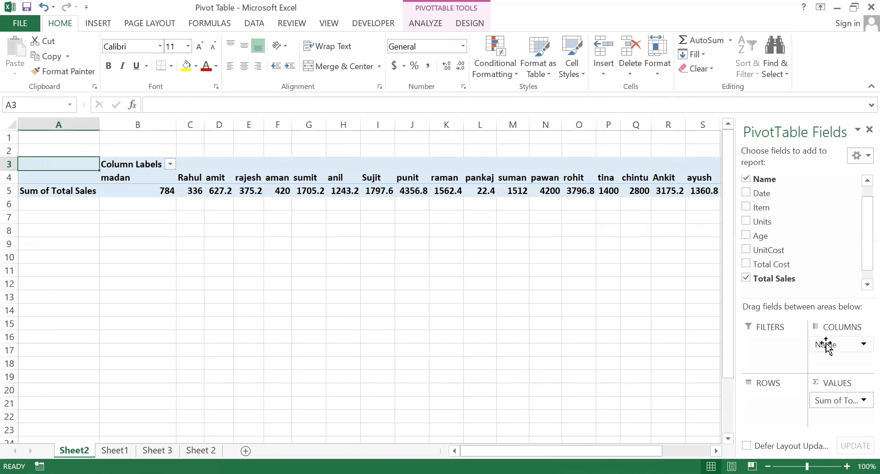
drag(827, 344, 760, 400)
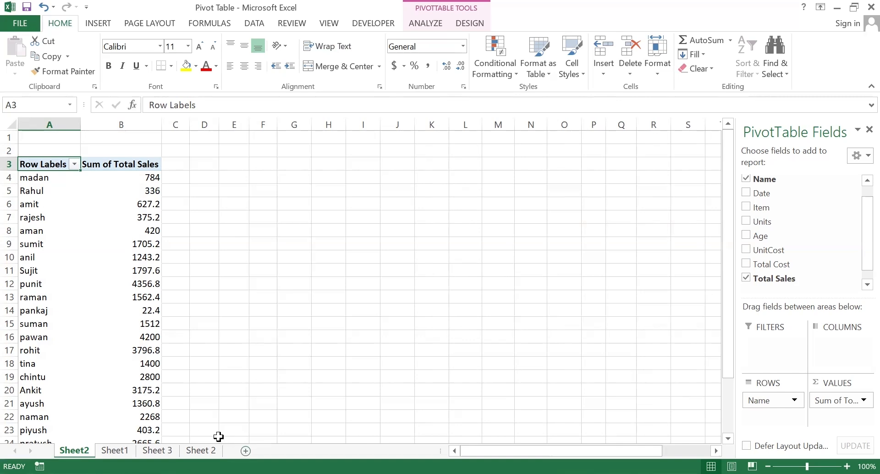
Step: List the regions East, Central and West in cells K18 to K20 of Sheet1
click(115, 450)
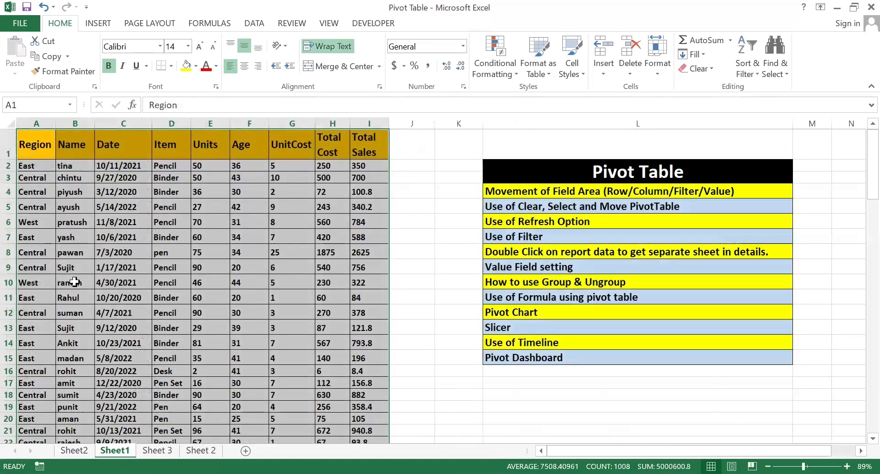
click(45, 212)
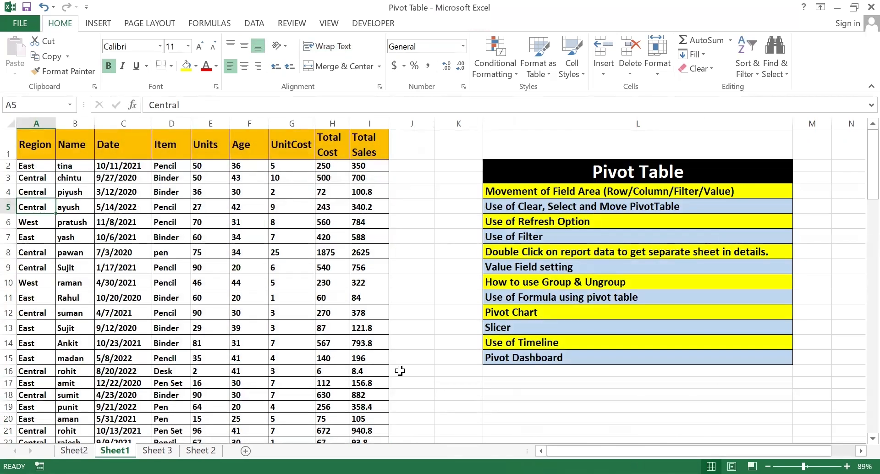
click(449, 390)
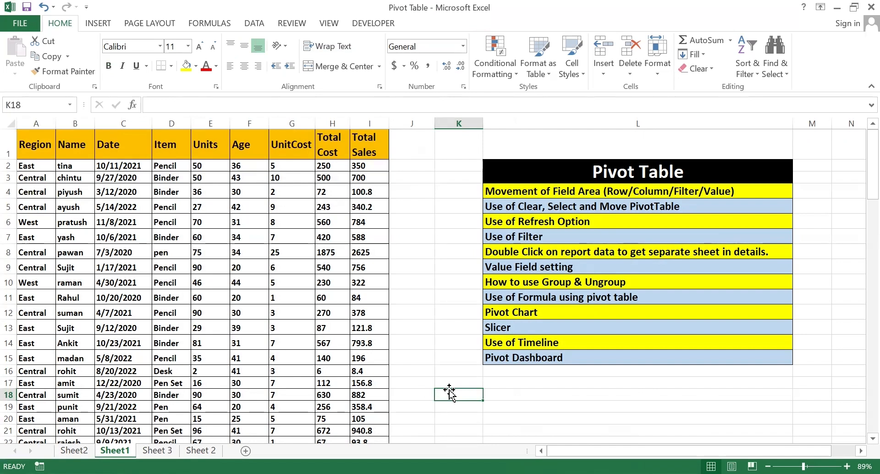
text(East)
key(Return)
text(Centr)
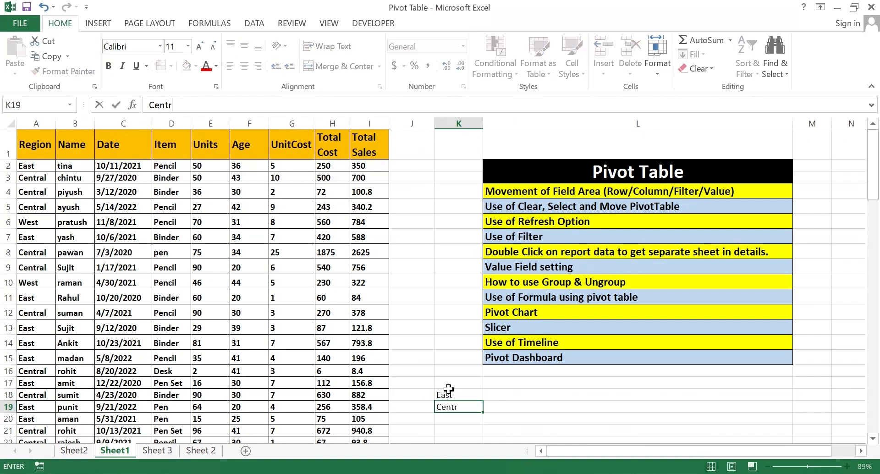
key(Return)
text(West)
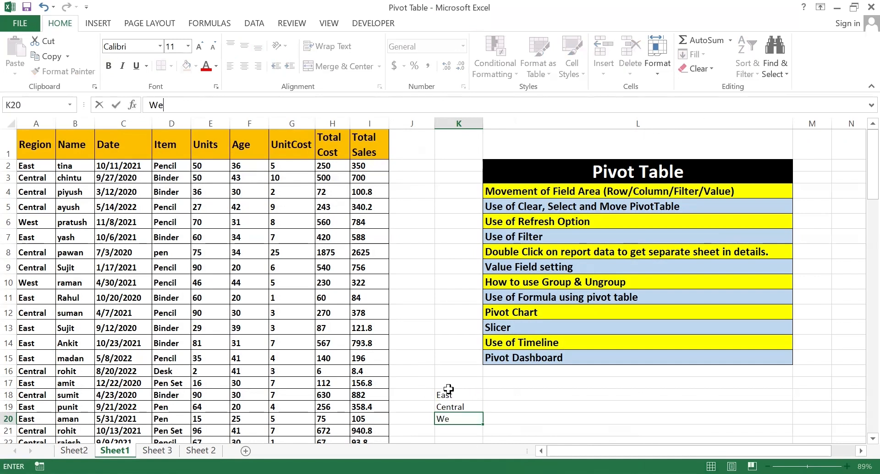
key(Return)
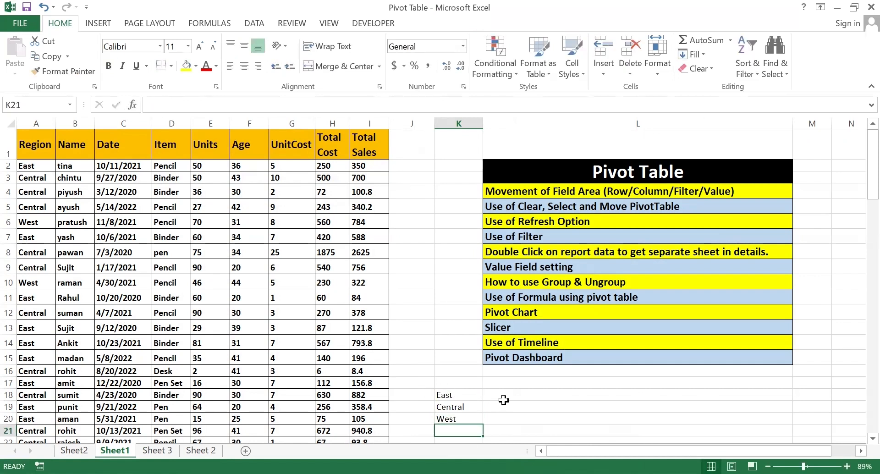
Step: Enter =COUNTIF($A$2:$A$112,K18) in cell L18 to count the East entries in the Region column
click(504, 400)
text(=)
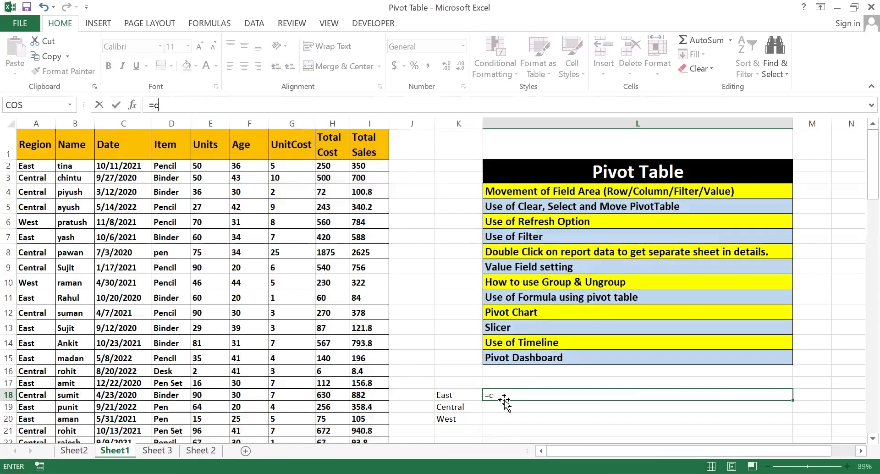
text(countif()
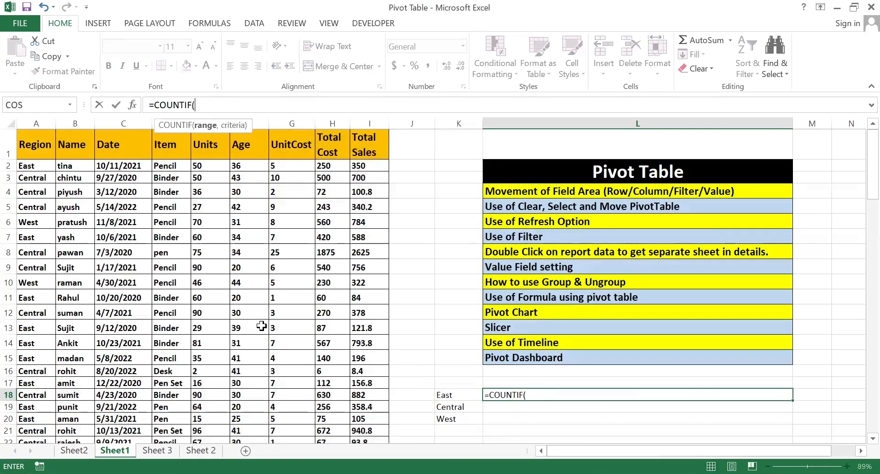
click(29, 168)
key(ctrl+shift+Down)
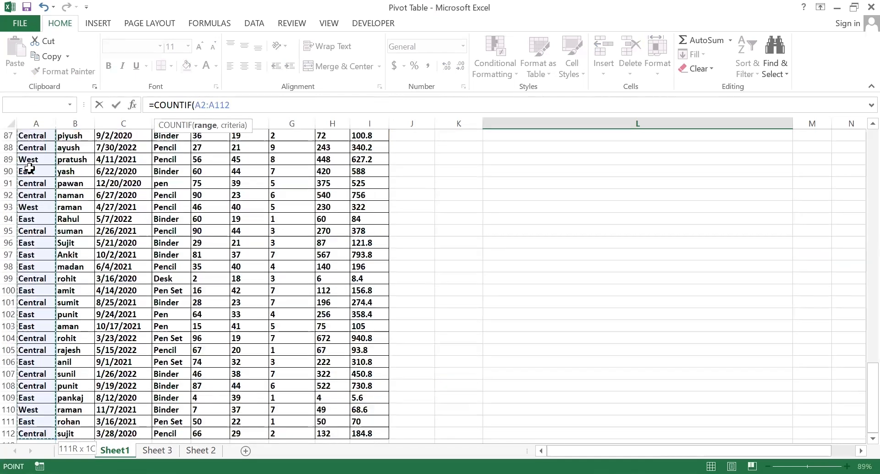
key(F4)
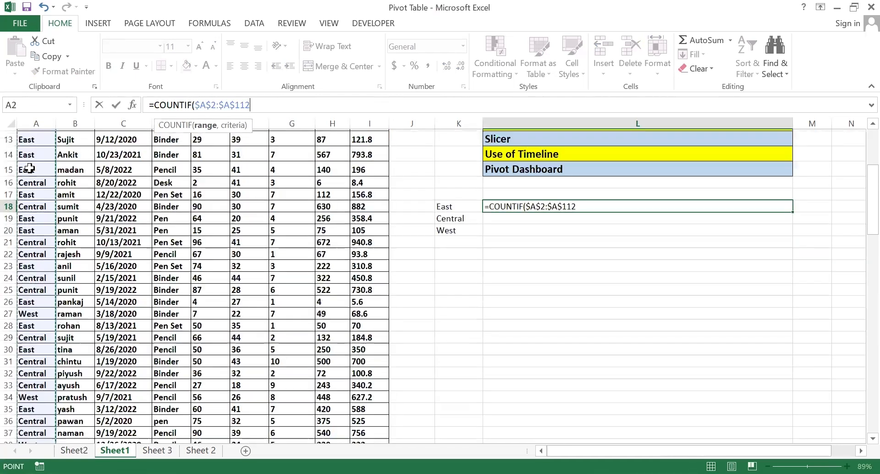
scroll(29, 167, up, 2)
text(,)
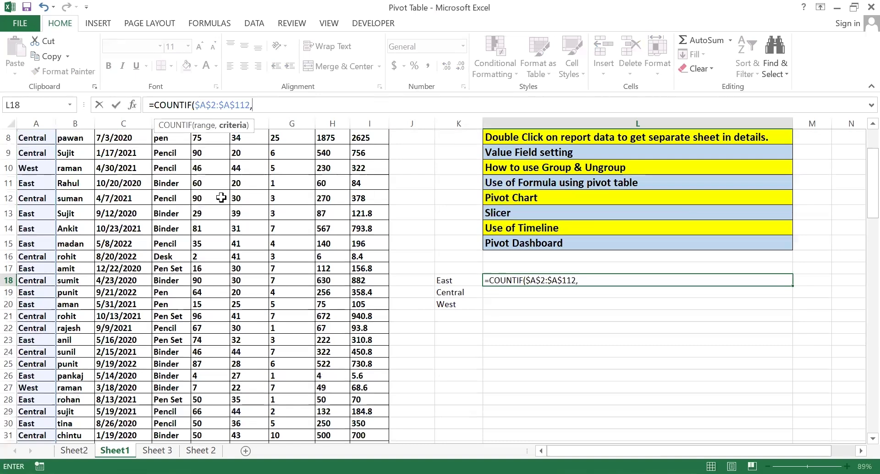
click(455, 281)
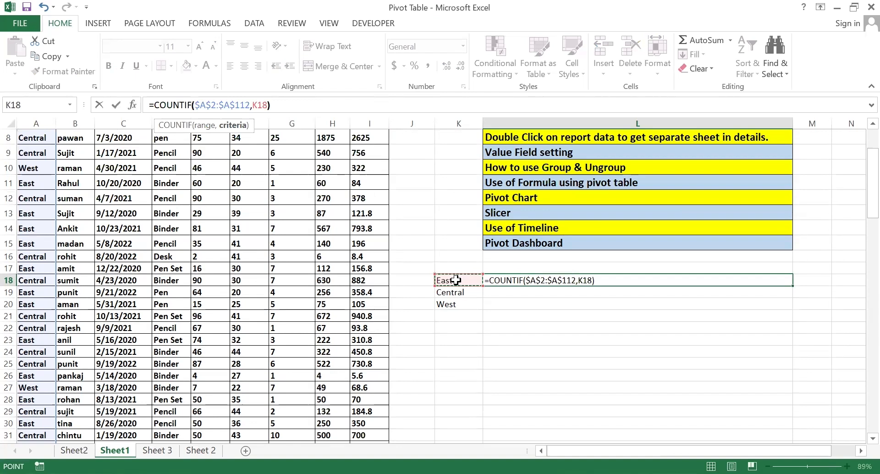
key(Return)
Step: Fill the COUNTIF formula from L18 down to L20 for Central and West, and check the region counts
click(783, 280)
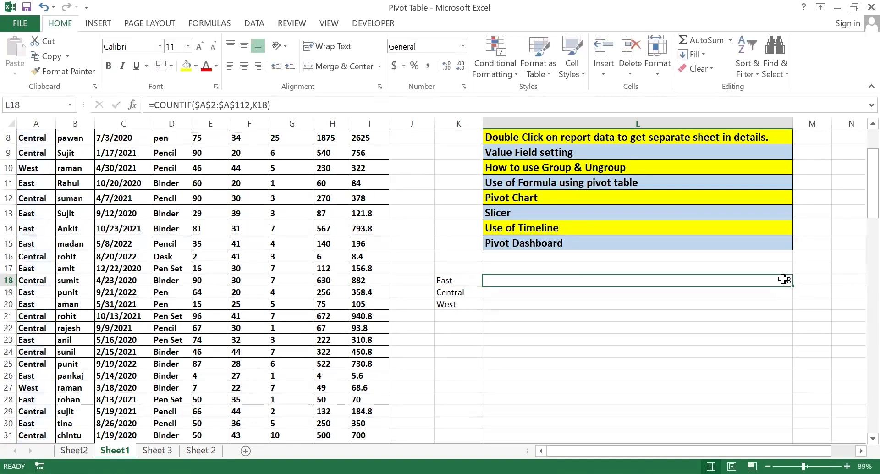
drag(792, 286, 789, 308)
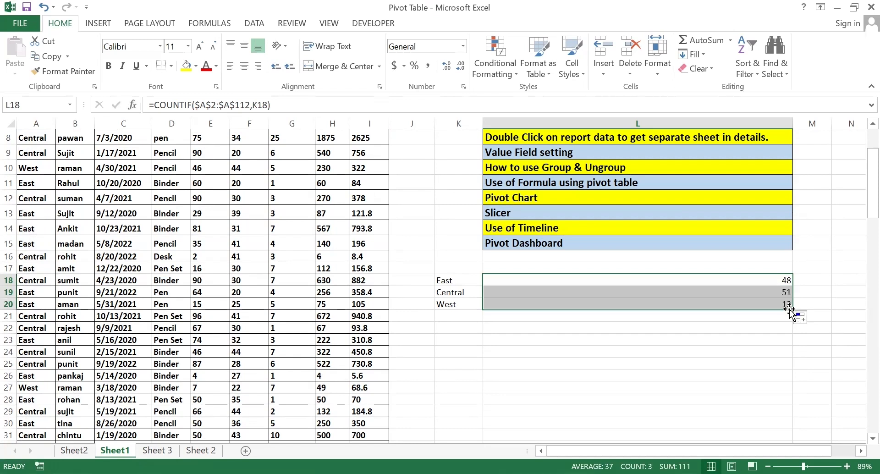
click(460, 279)
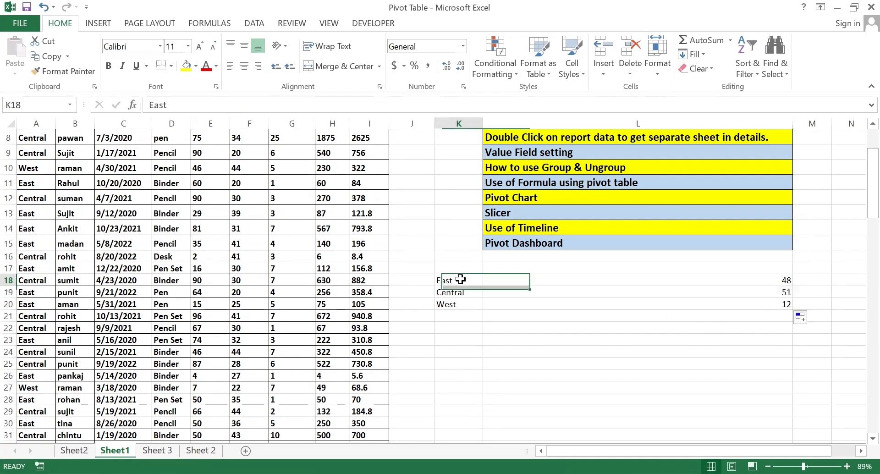
click(682, 300)
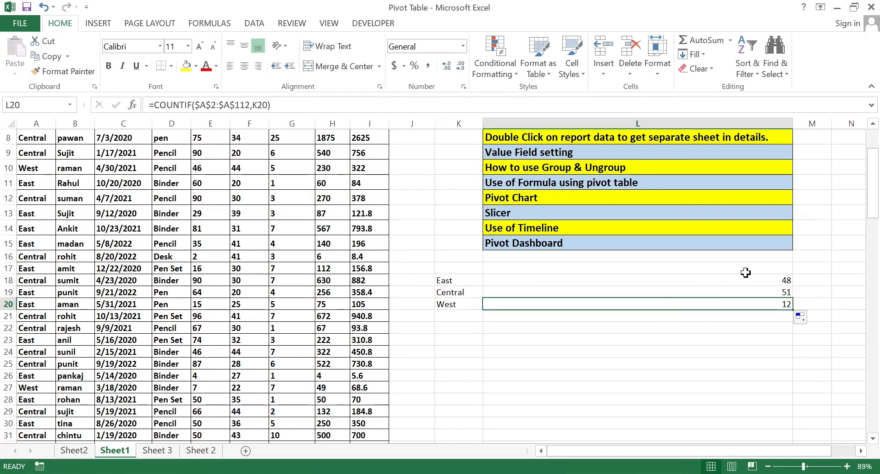
click(739, 312)
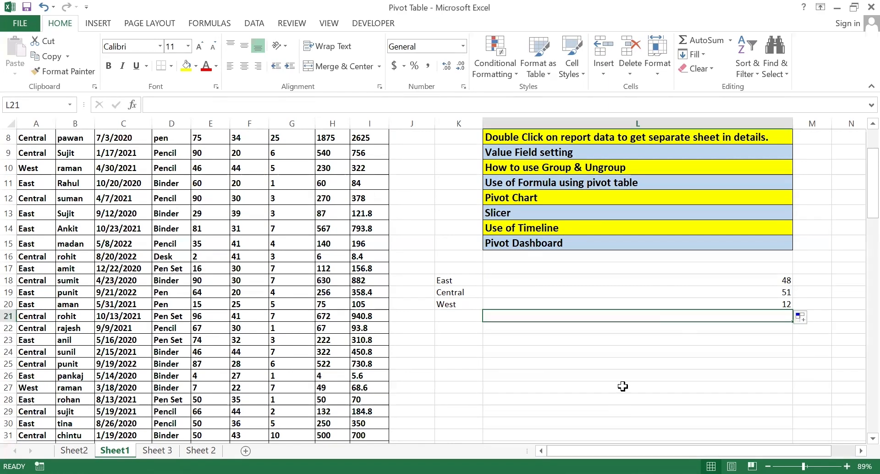
Step: Select the region counts on Sheet1, and clear the Name and Total Sales fields from the PivotTable on Sheet2
drag(570, 279, 571, 308)
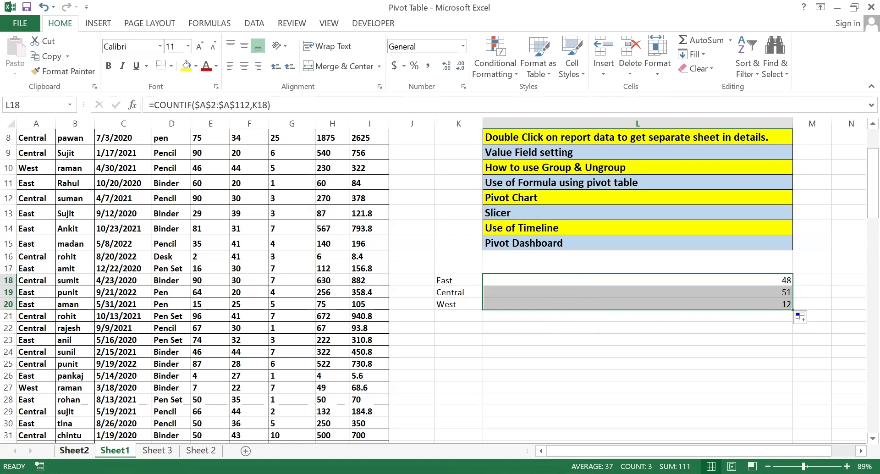
click(73, 451)
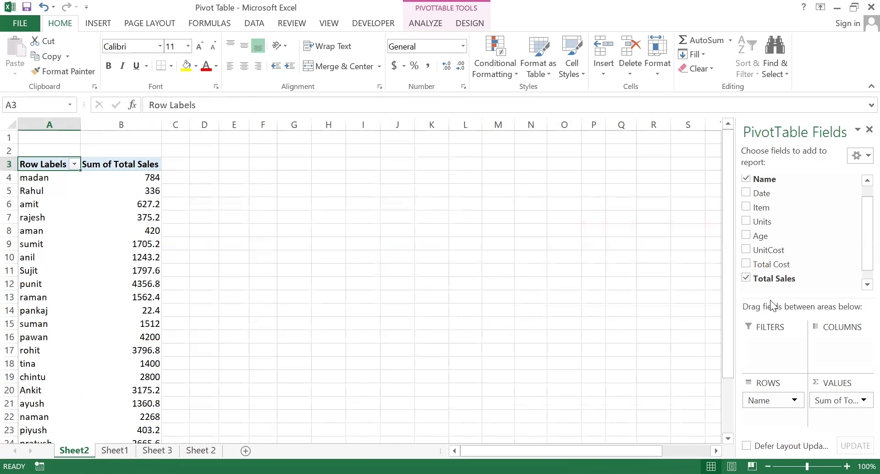
click(745, 179)
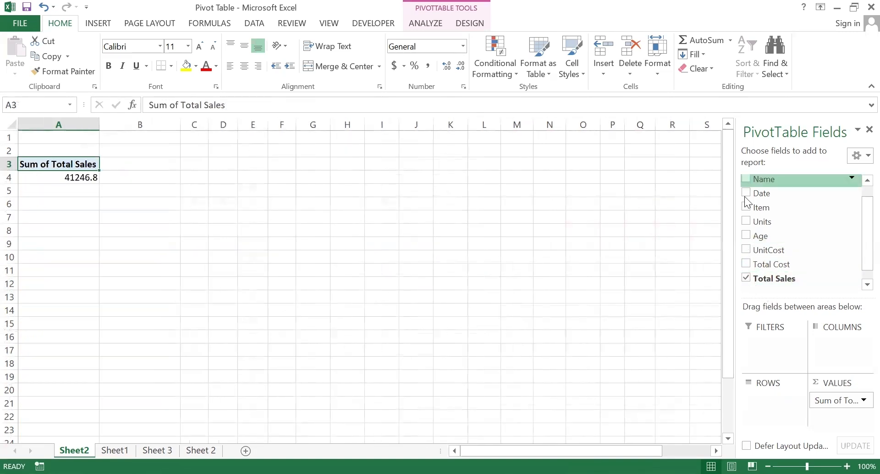
click(744, 276)
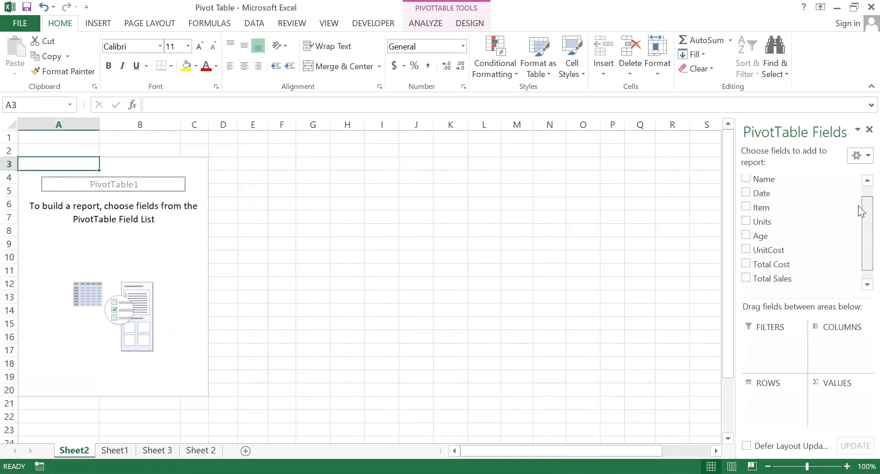
Step: Add the Region field to both the rows and values of the PivotTable, and check the count for each region
scroll(860, 206, up, 1)
drag(767, 184, 757, 400)
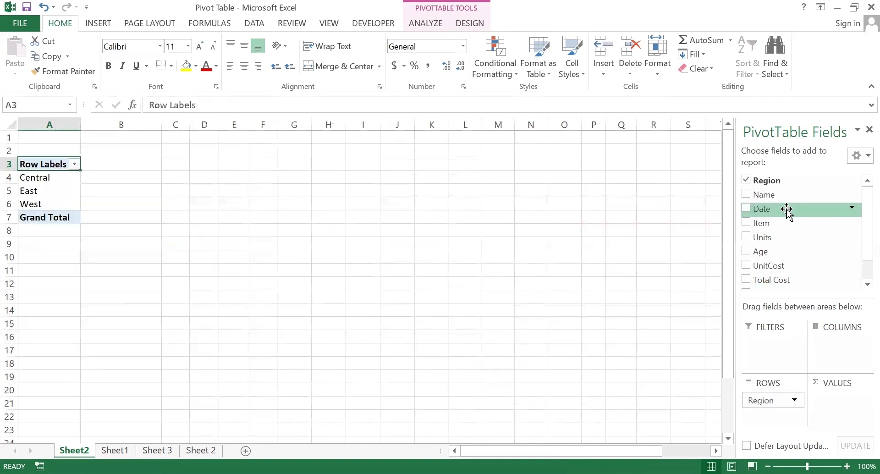
drag(779, 181, 833, 400)
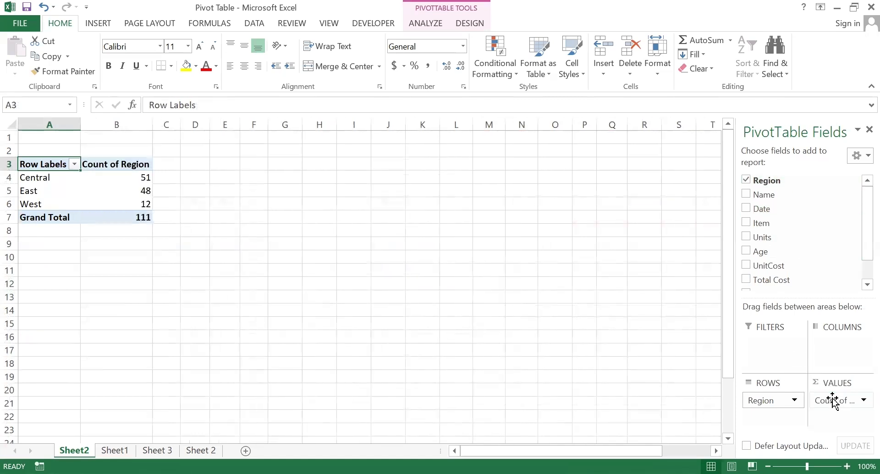
click(130, 176)
drag(130, 175, 130, 200)
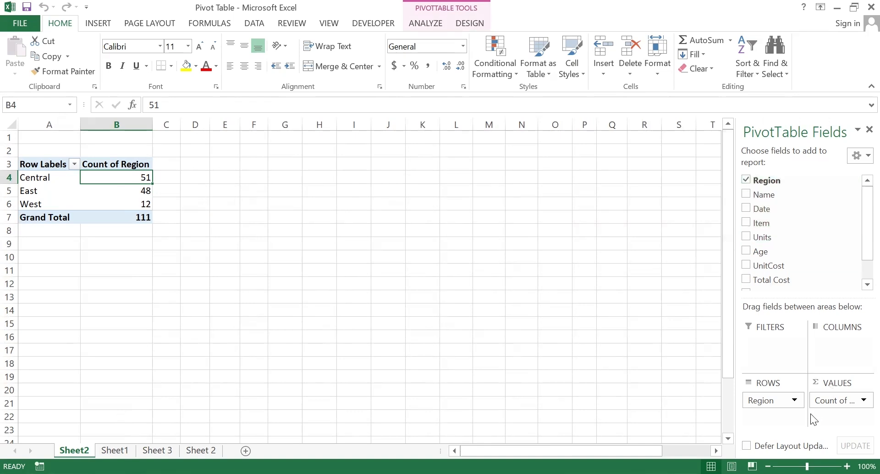
Step: Replace the Count of Region value with the sum of Total Sales in the PivotTable
drag(827, 400, 816, 239)
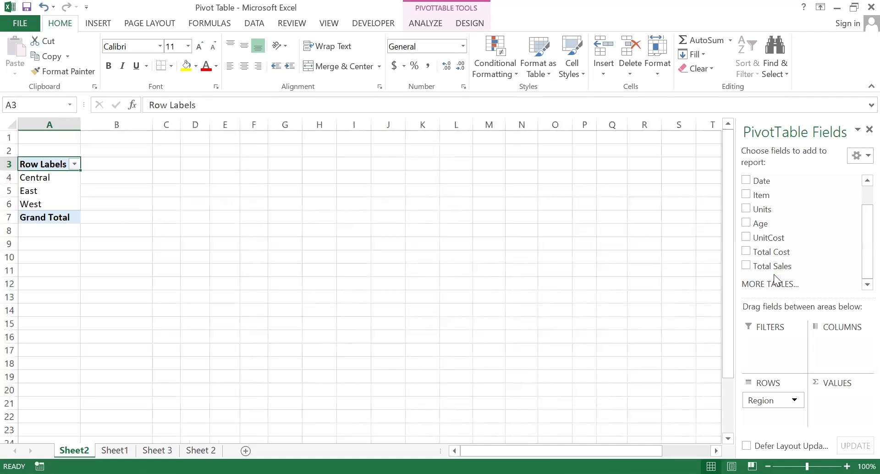
click(746, 266)
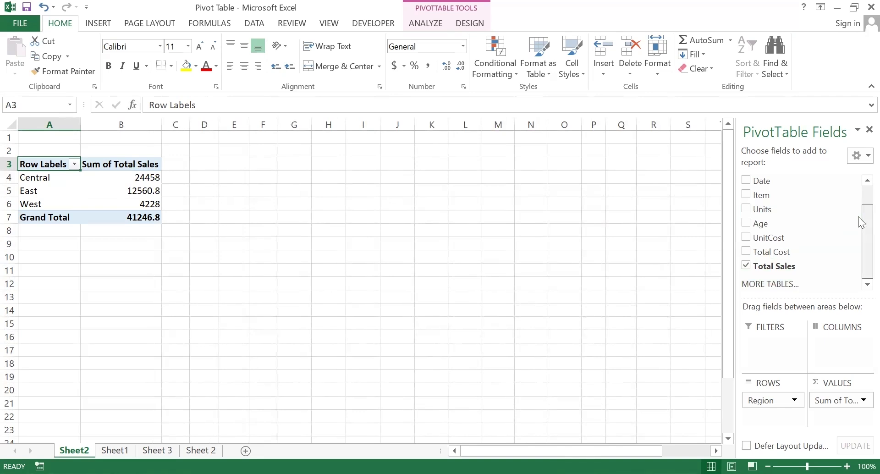
Step: Add the Item field beneath Region in the rows to break down each region's sales, and remove it again
scroll(857, 221, up, 1)
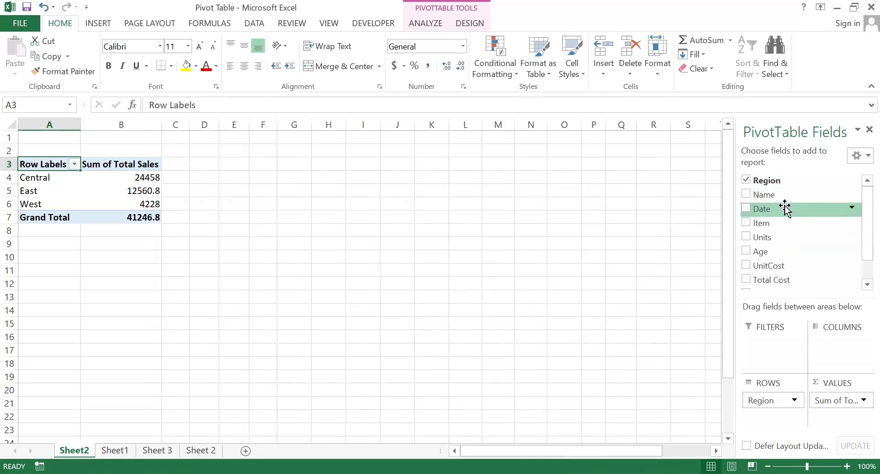
drag(766, 224, 758, 415)
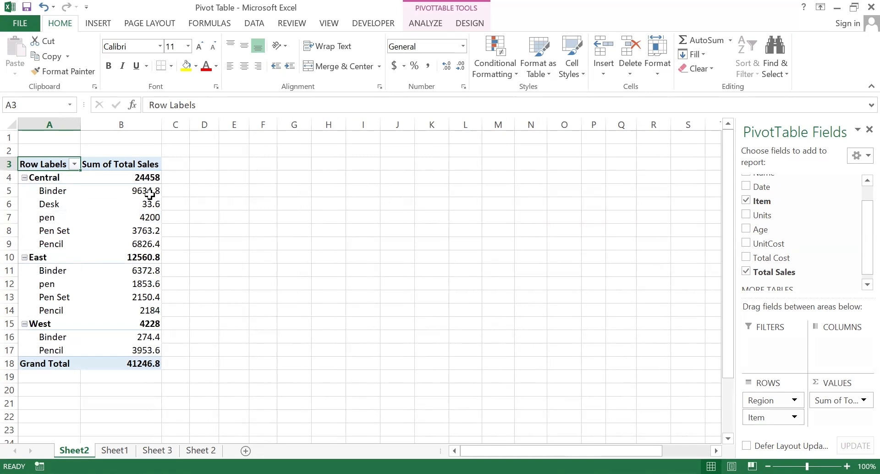
mouse_move(150, 194)
mouse_move(117, 180)
drag(762, 416, 821, 204)
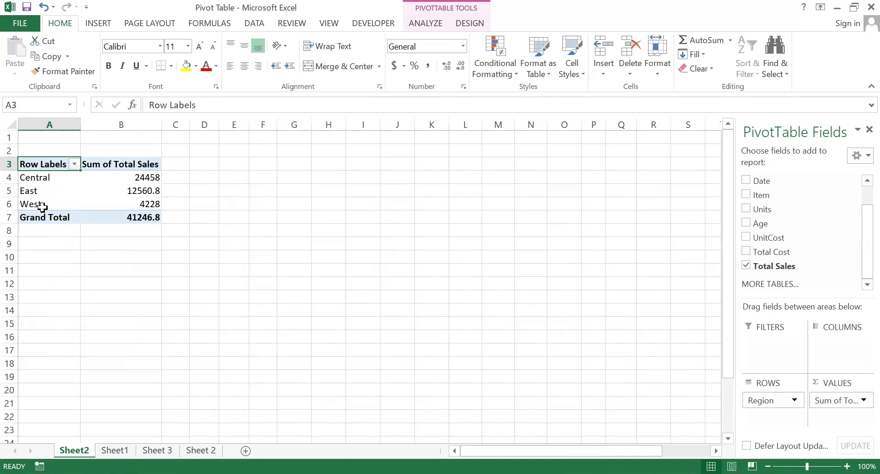
Step: Replace Region with Name in the PivotTable rows, and add Region and Item as report filters
drag(125, 177, 120, 202)
click(302, 197)
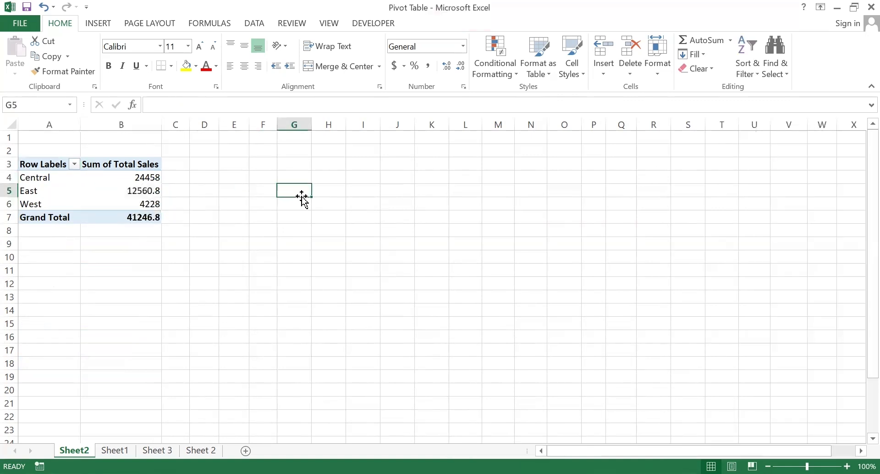
click(124, 178)
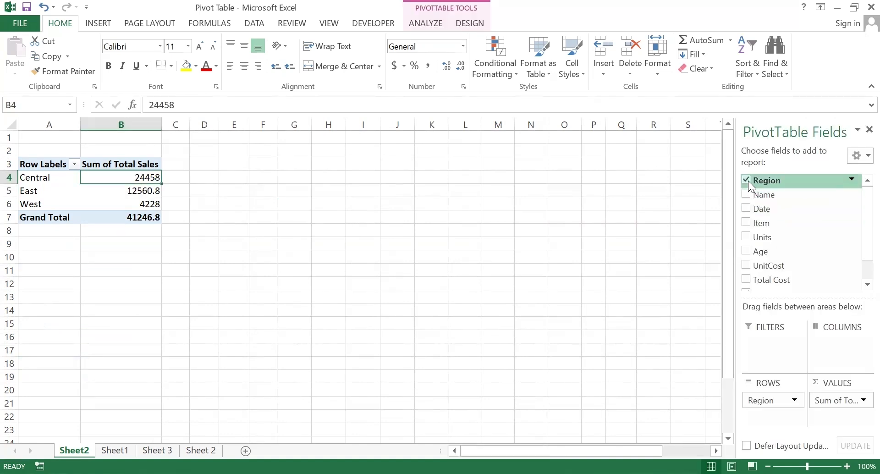
click(746, 179)
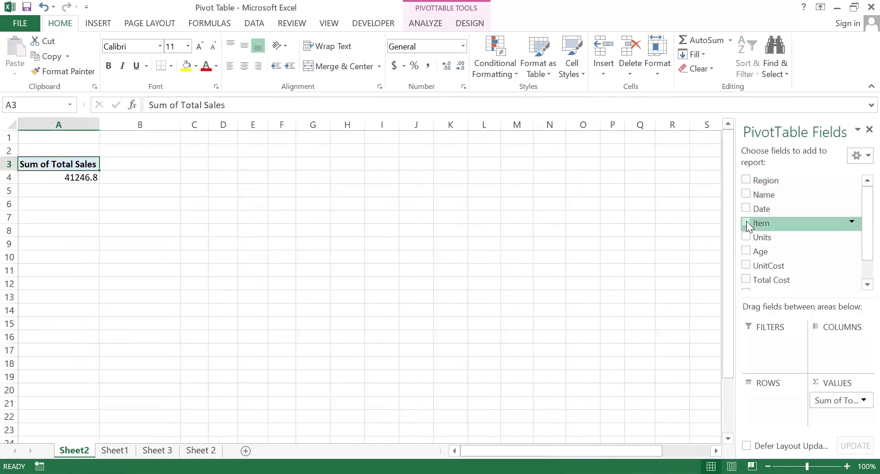
click(745, 193)
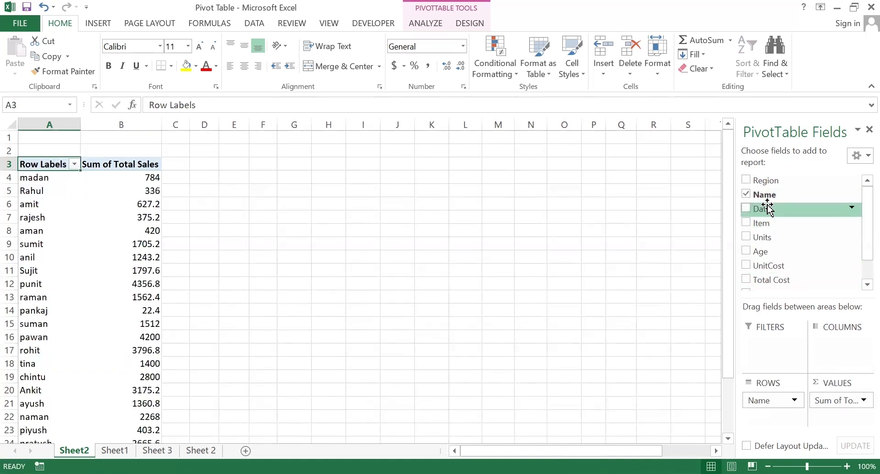
drag(767, 184, 764, 344)
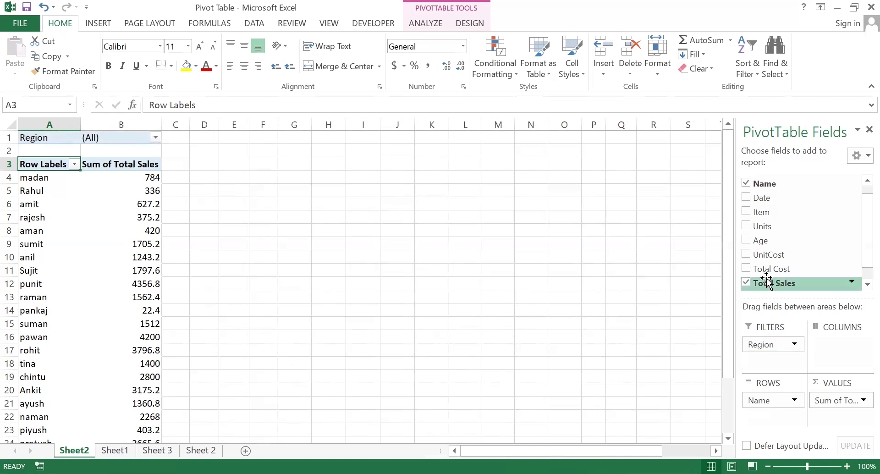
drag(761, 216, 760, 360)
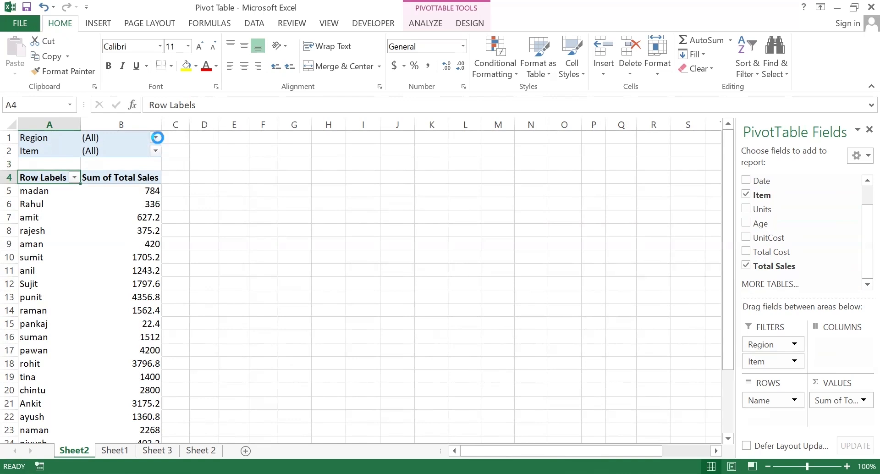
Step: Enable multiple-item selection in the Region report filter and limit the report to Central
click(156, 137)
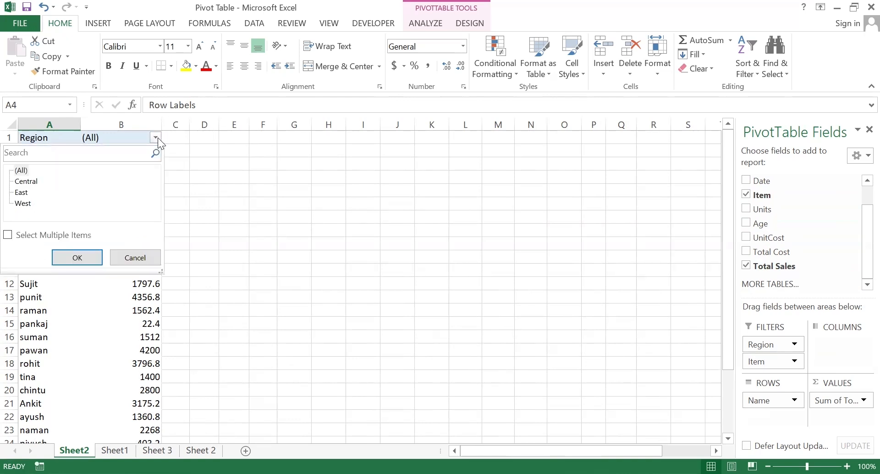
click(8, 236)
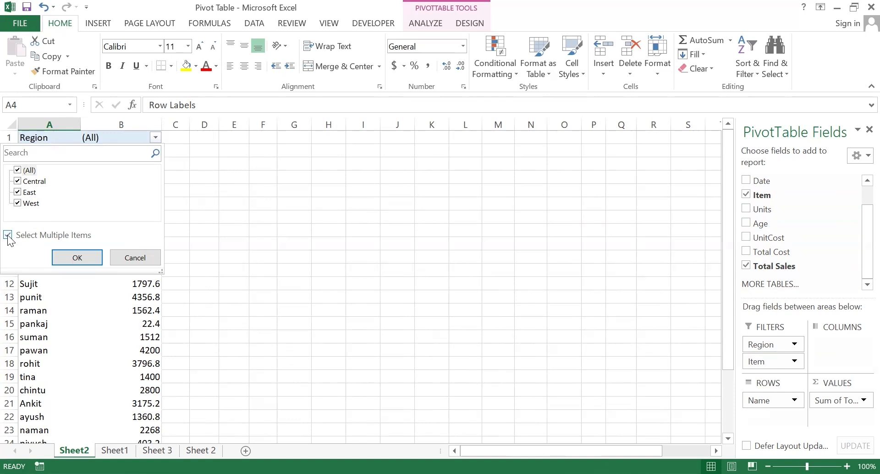
click(18, 170)
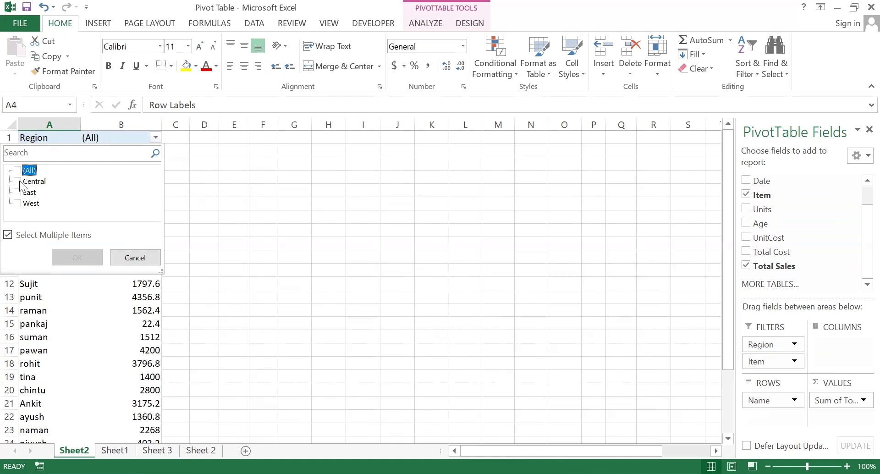
click(18, 181)
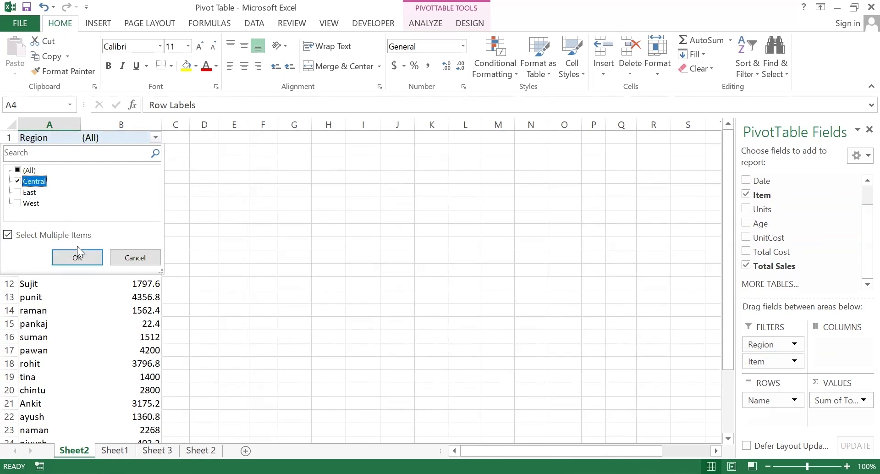
click(83, 261)
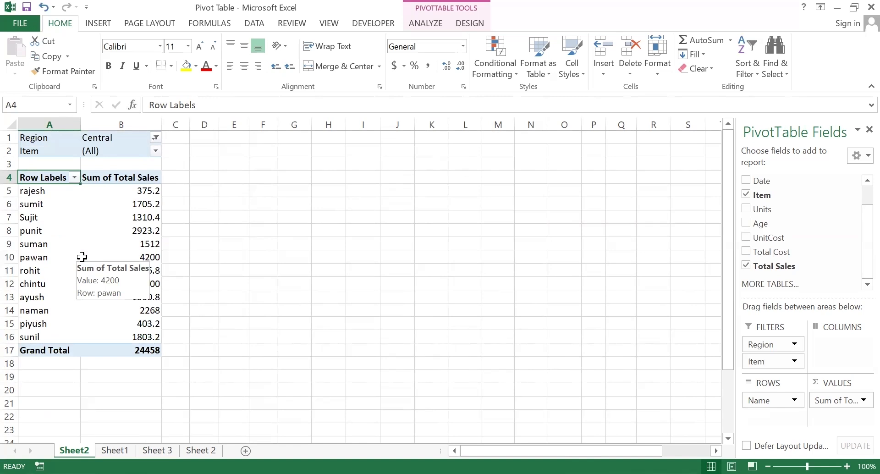
Step: Switch the Region report filter to West only, and set it back to Central only
click(156, 137)
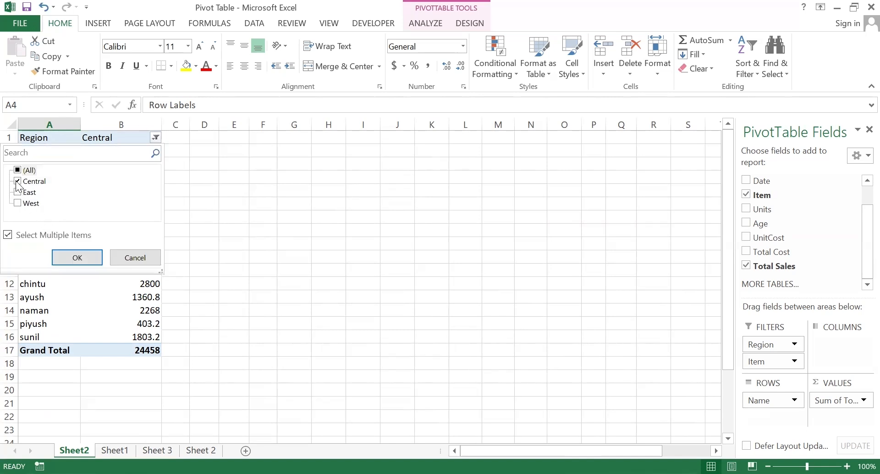
click(18, 182)
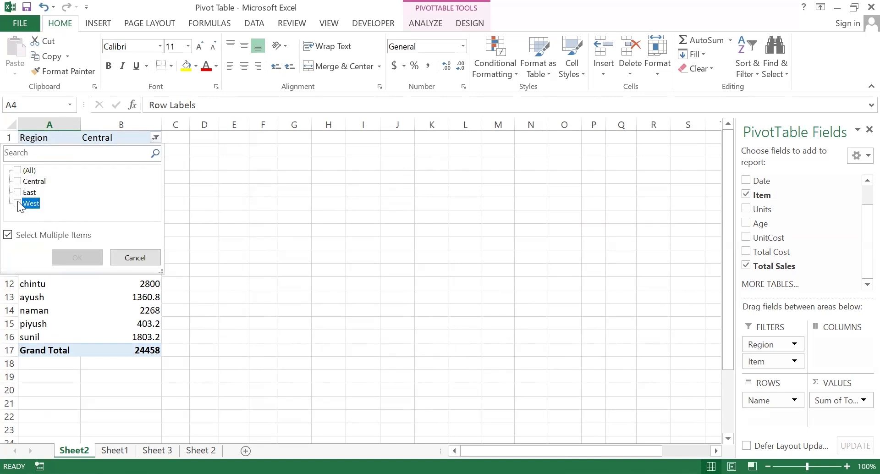
click(18, 203)
click(82, 257)
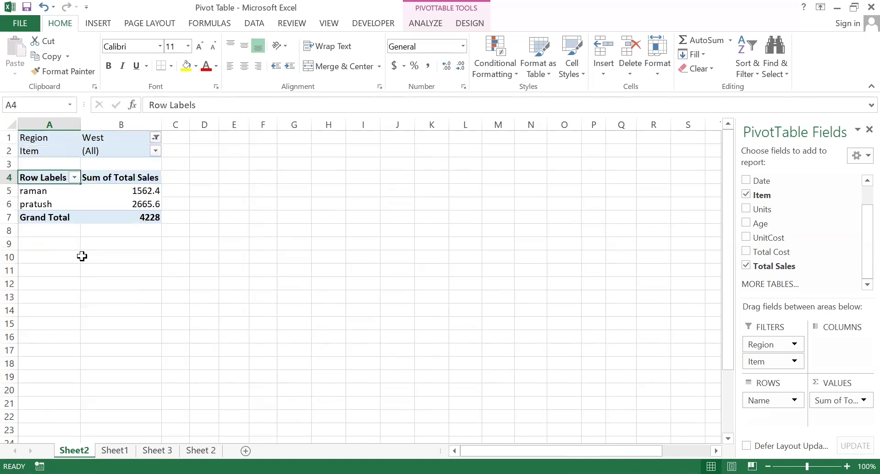
click(155, 137)
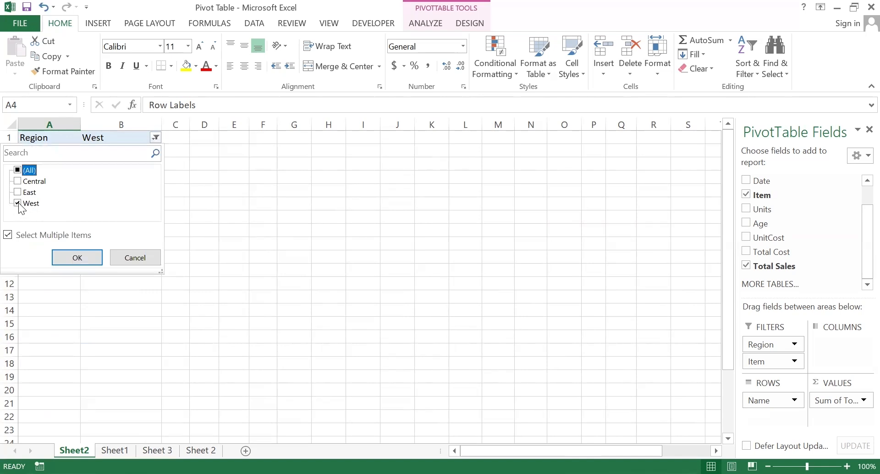
click(18, 203)
click(19, 181)
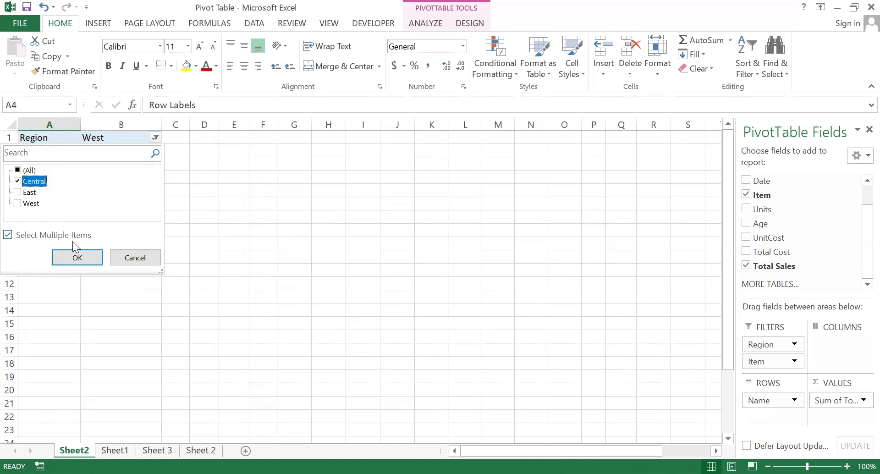
click(81, 258)
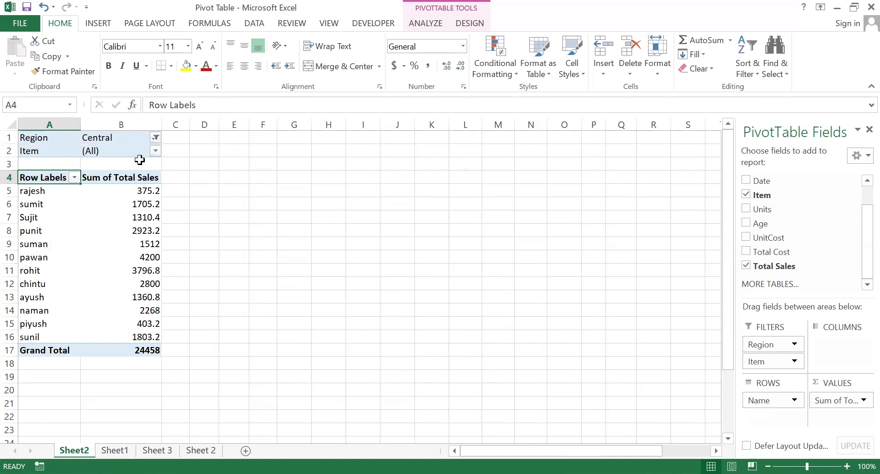
Step: Enable multiple-item selection in the Item report filter and limit the report to Binder and pen
click(155, 151)
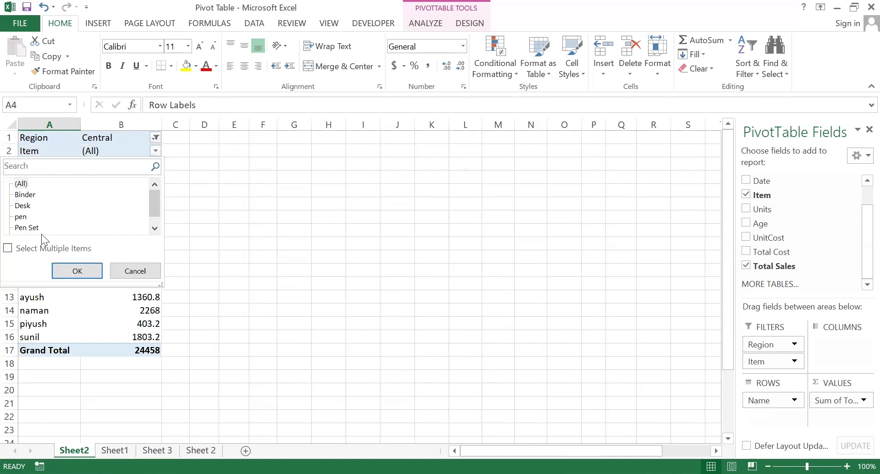
click(7, 248)
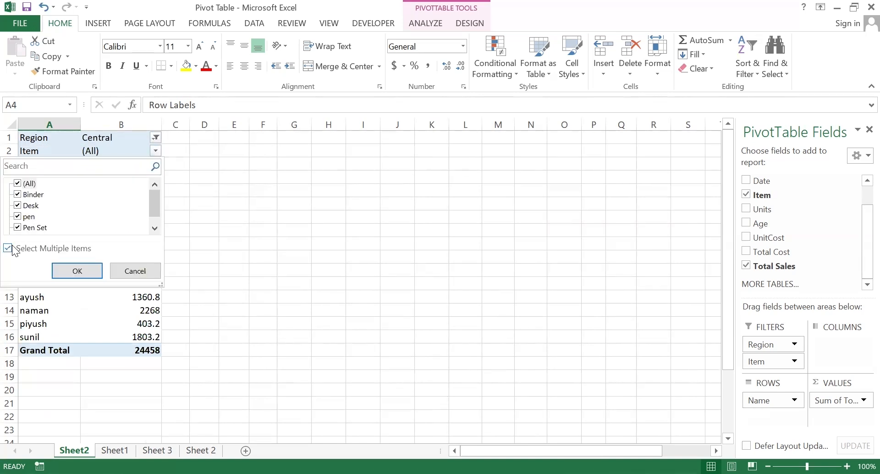
click(20, 184)
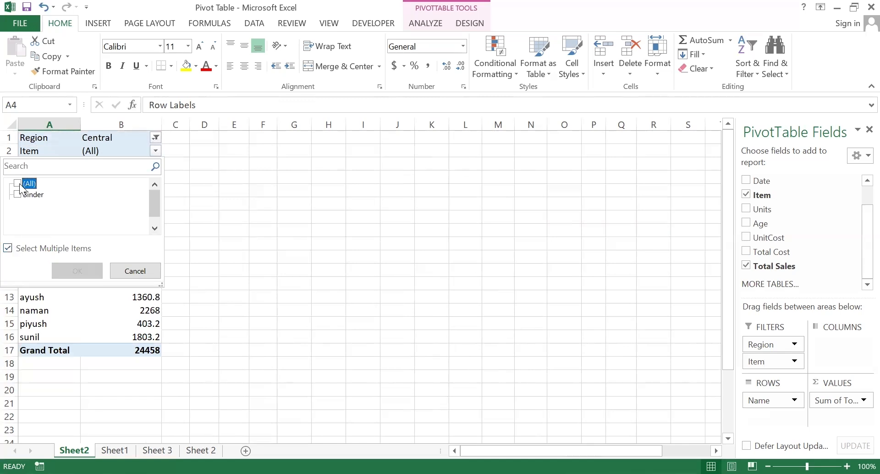
click(18, 194)
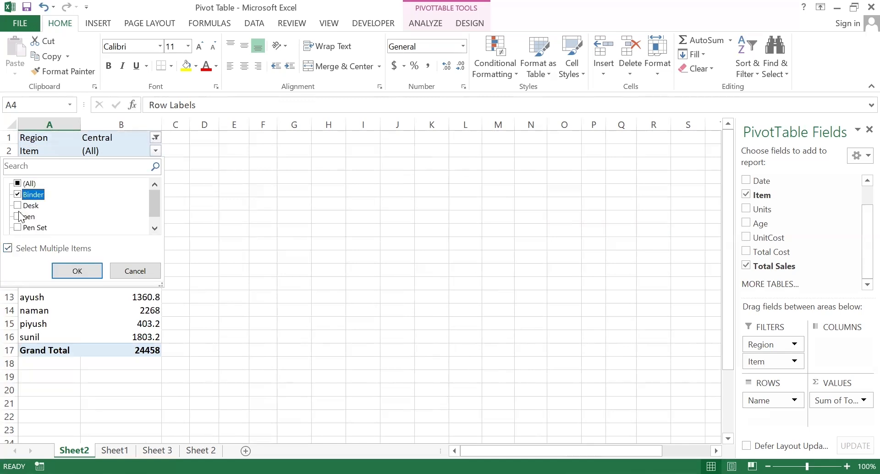
click(19, 217)
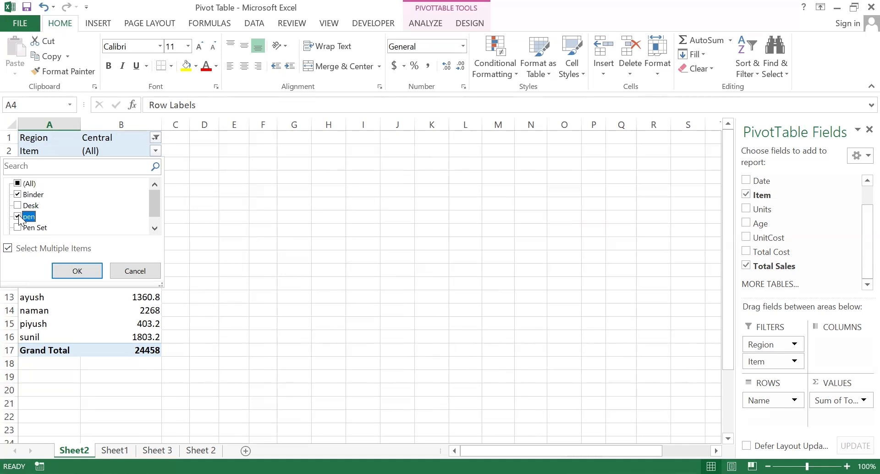
click(77, 271)
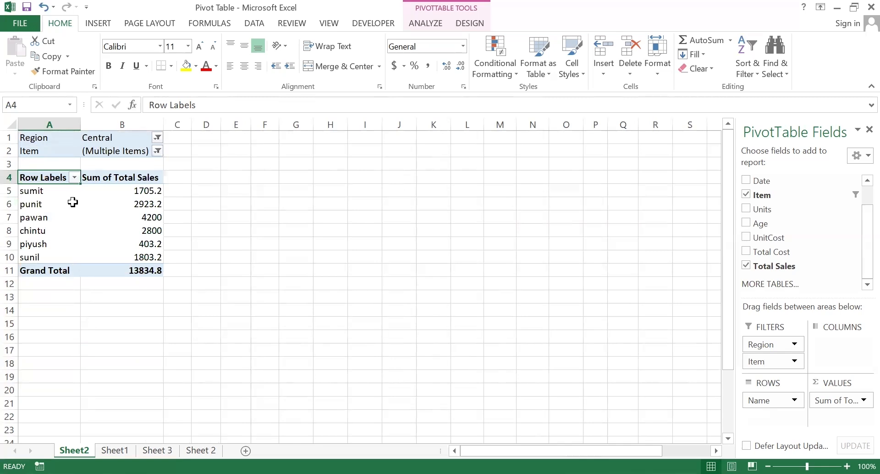
mouse_move(159, 209)
click(141, 201)
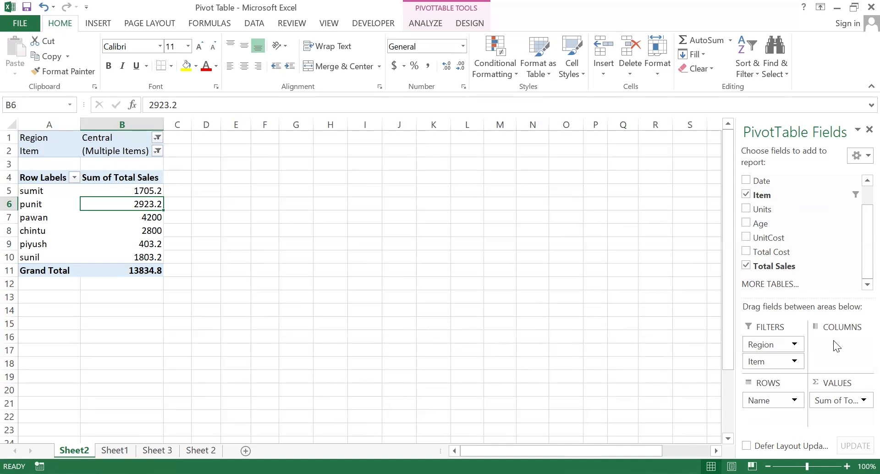
scroll(850, 289, up, 1)
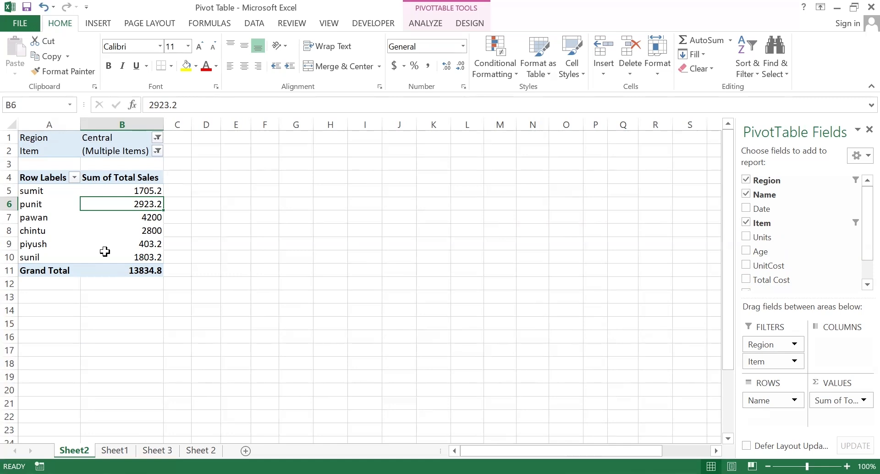
mouse_move(104, 251)
click(427, 23)
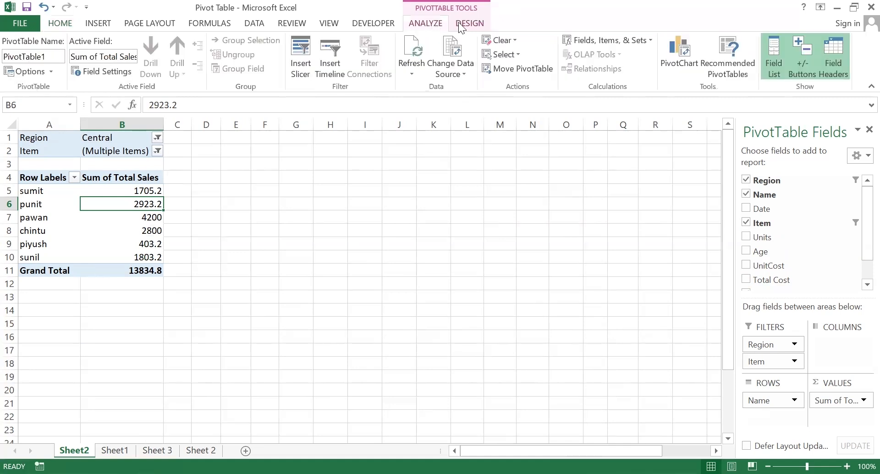
click(459, 24)
click(435, 23)
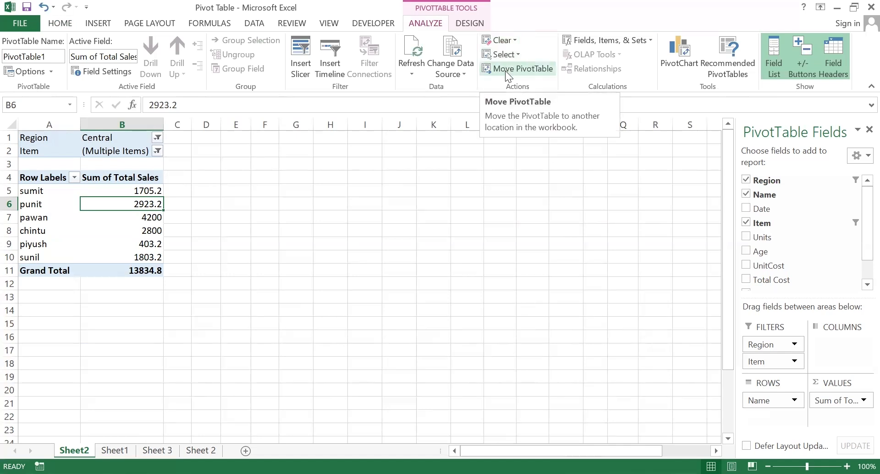
click(503, 40)
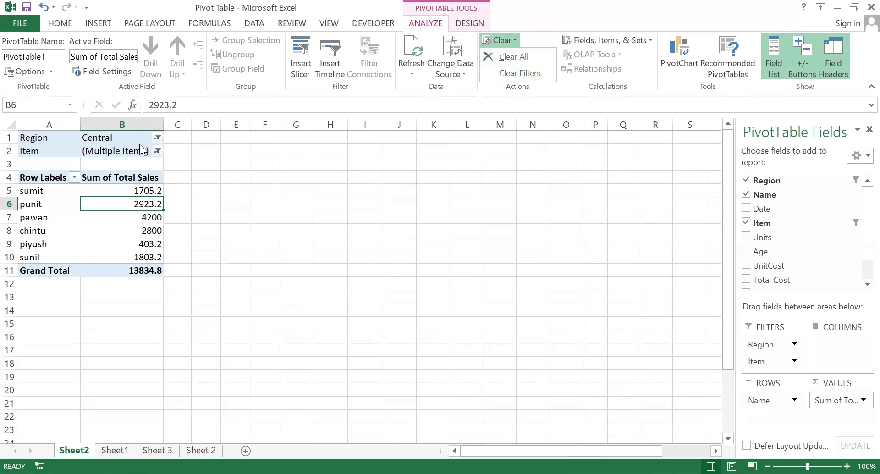
Step: Reset the Region report filter to all regions, and clear the PivotTable's remaining filters with Clear Filters
click(157, 135)
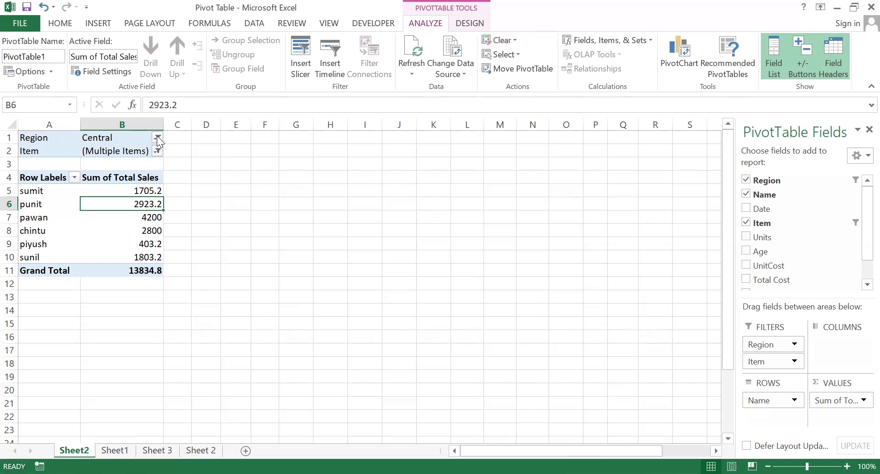
click(156, 136)
click(19, 170)
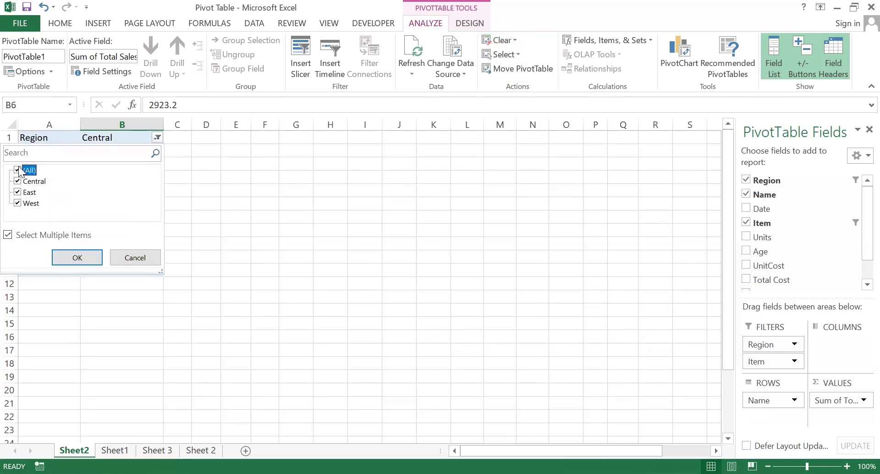
click(82, 255)
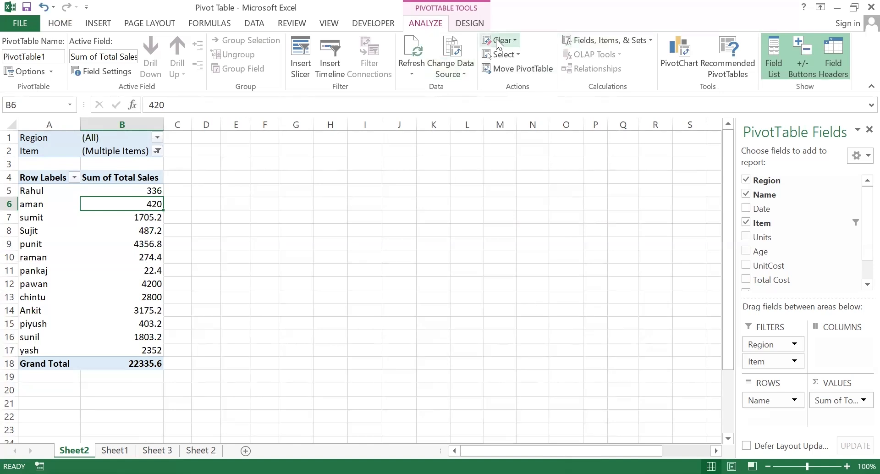
click(497, 44)
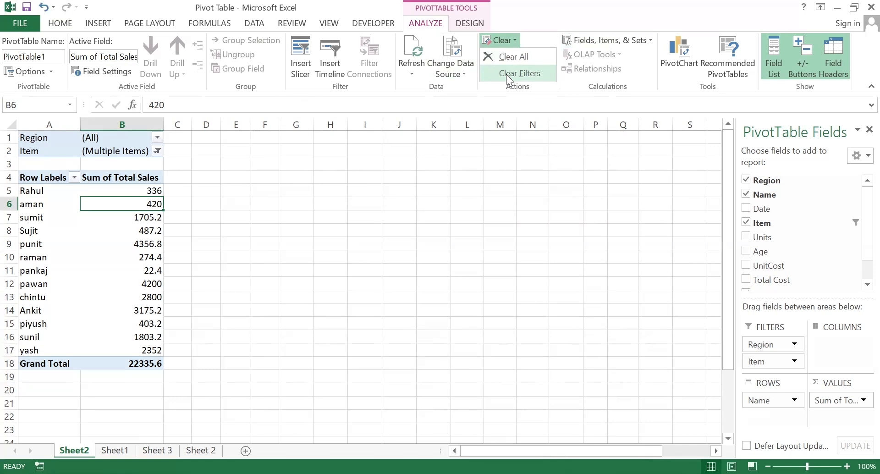
click(506, 74)
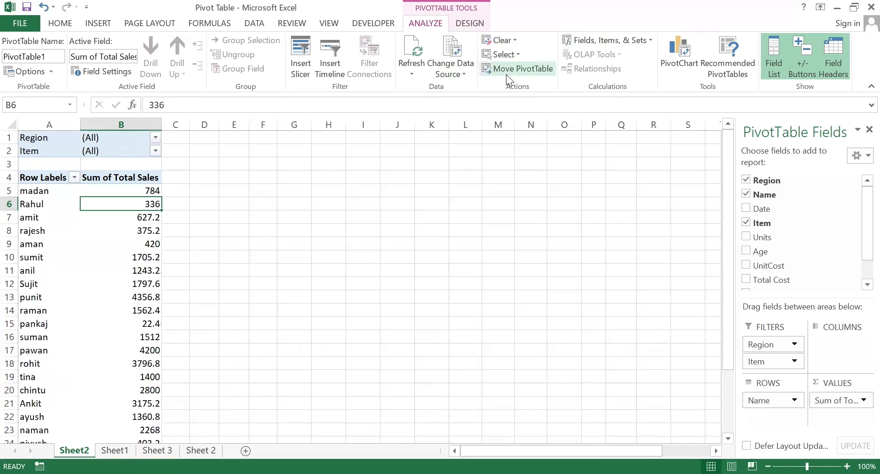
Step: Clear the whole PivotTable with Clear All, and rebuild it with Name as rows and Total Cost and Total Sales as values
click(502, 41)
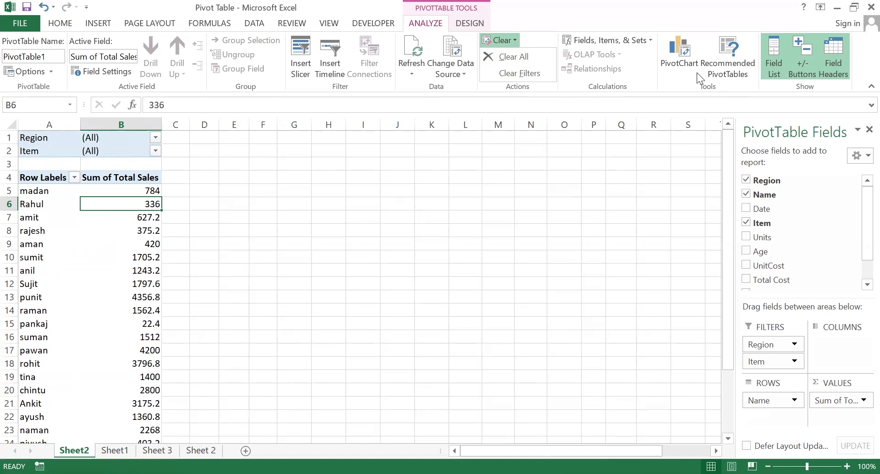
click(512, 55)
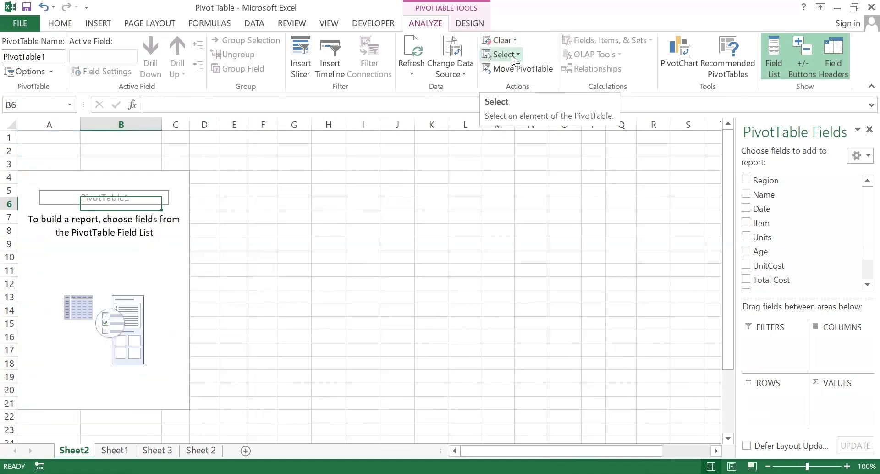
click(745, 194)
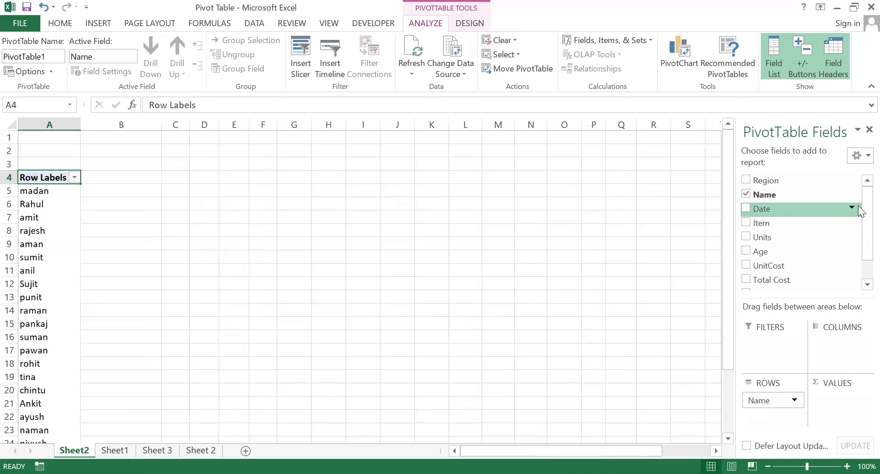
scroll(860, 220, down, 1)
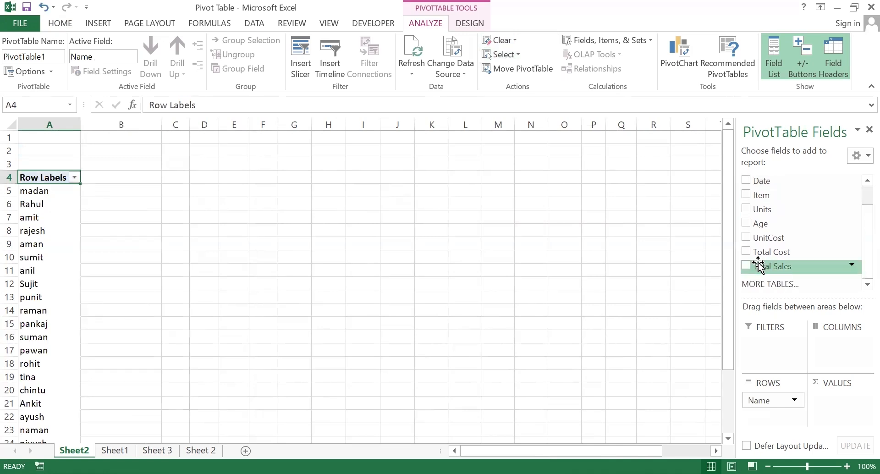
click(748, 252)
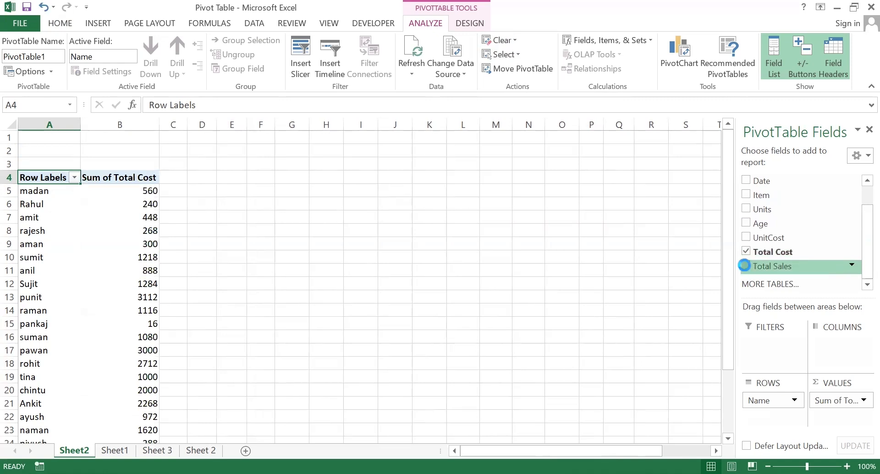
click(745, 265)
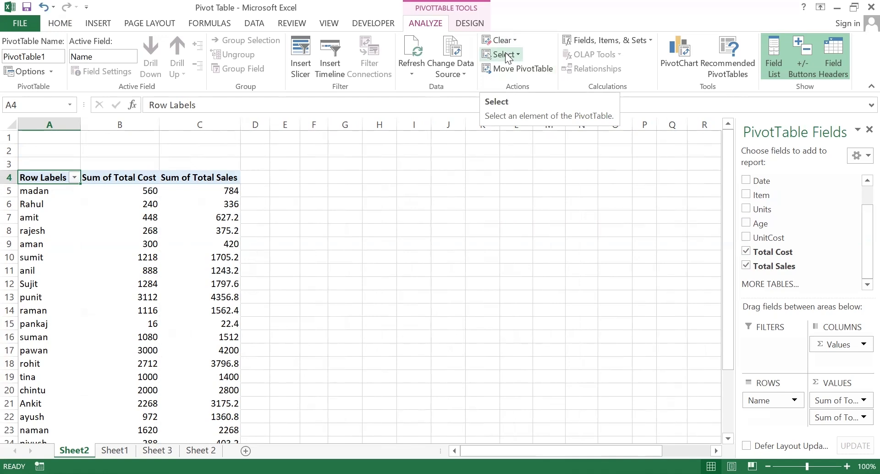
Step: Select the entire PivotTable, and narrow the selection to its values
click(504, 55)
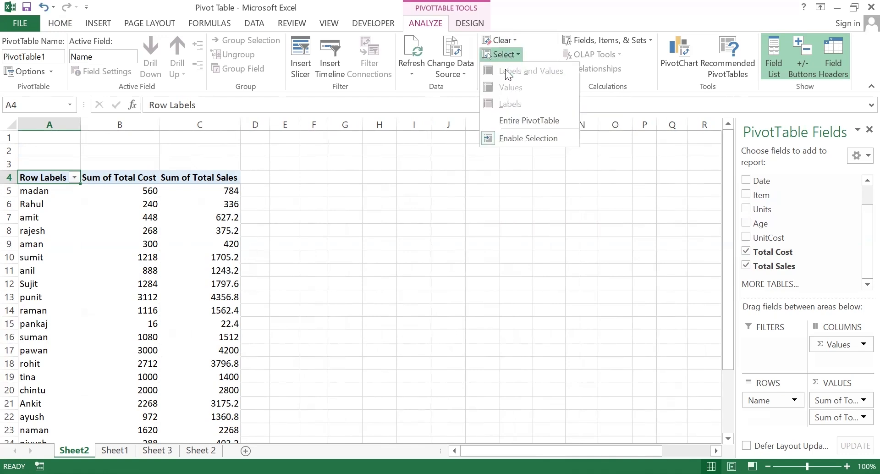
click(519, 121)
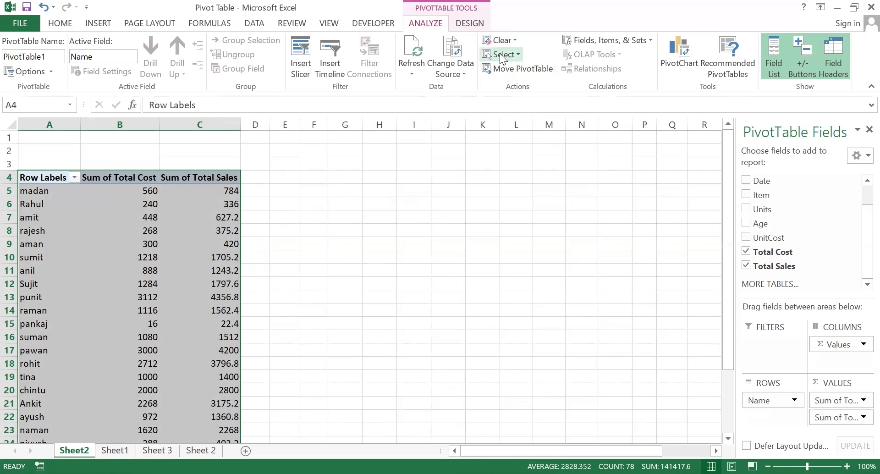
click(502, 55)
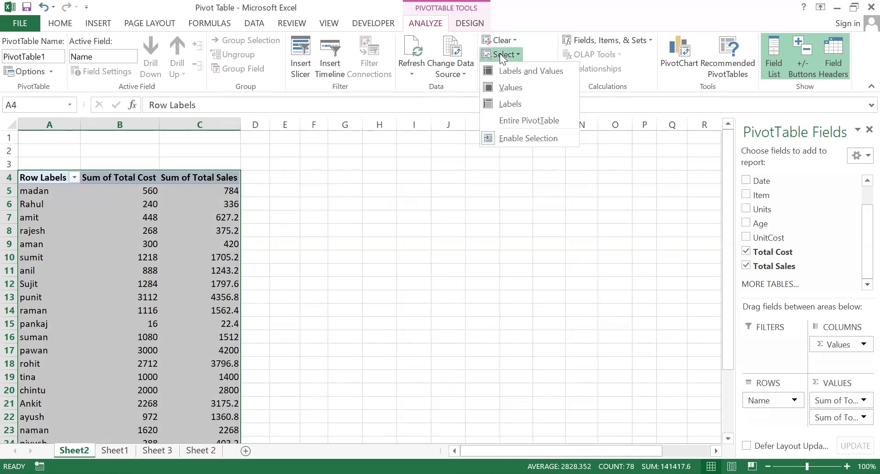
click(505, 87)
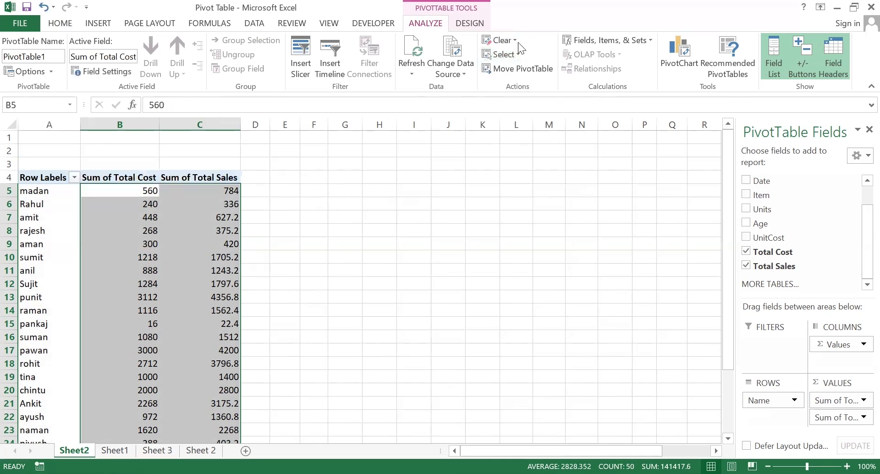
Step: Select only the PivotTable's labels, and extend the selection to its labels and values
click(507, 53)
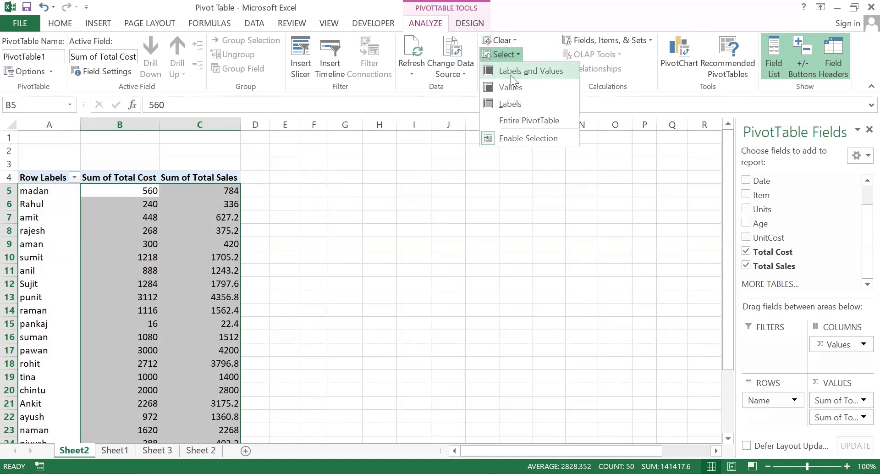
click(511, 104)
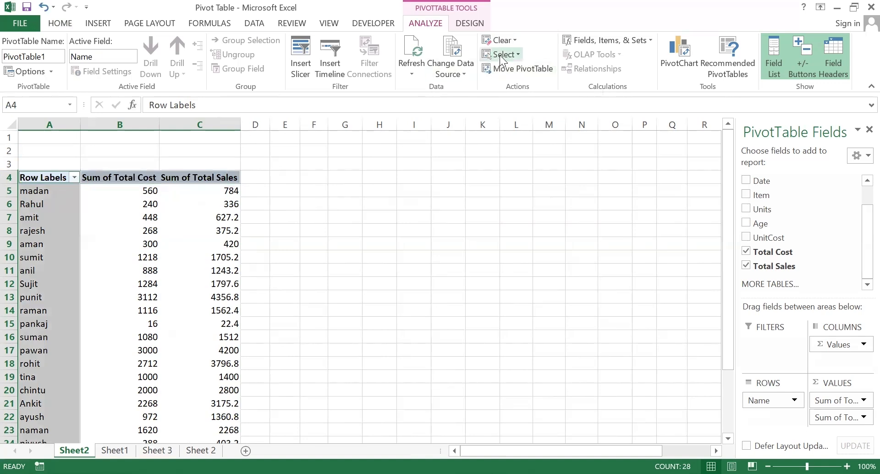
click(502, 57)
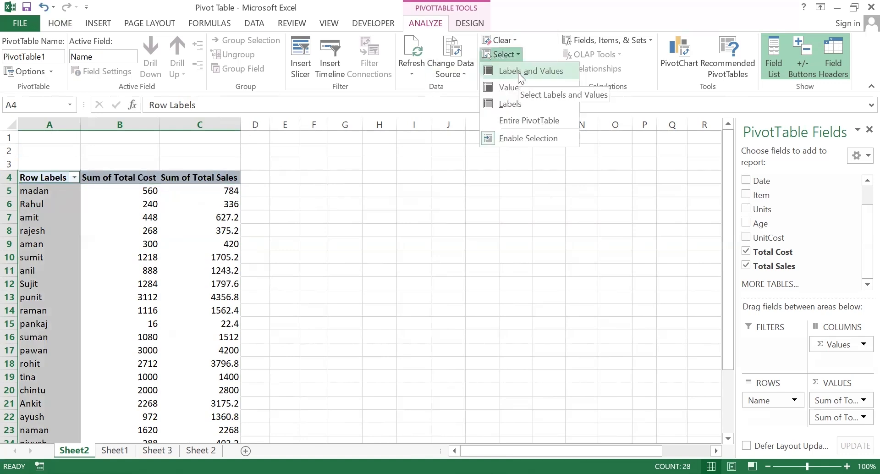
click(518, 73)
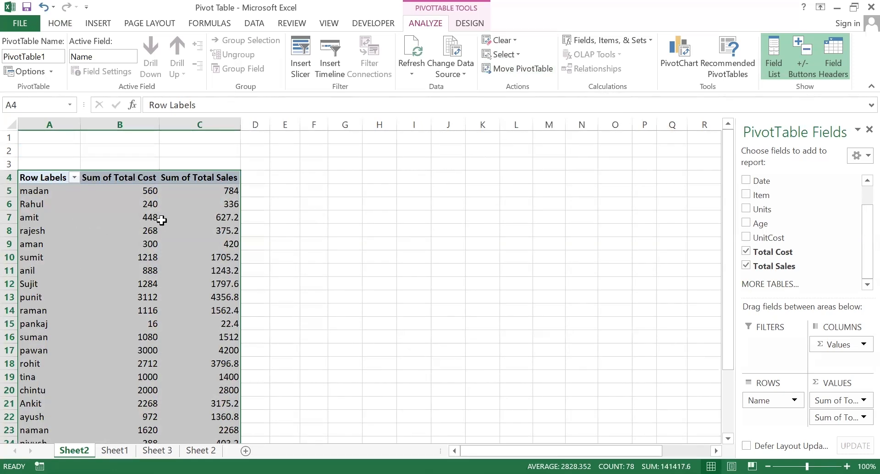
mouse_move(161, 220)
Step: Move the PivotTable to cell I4 on the existing worksheet Sheet2
click(519, 72)
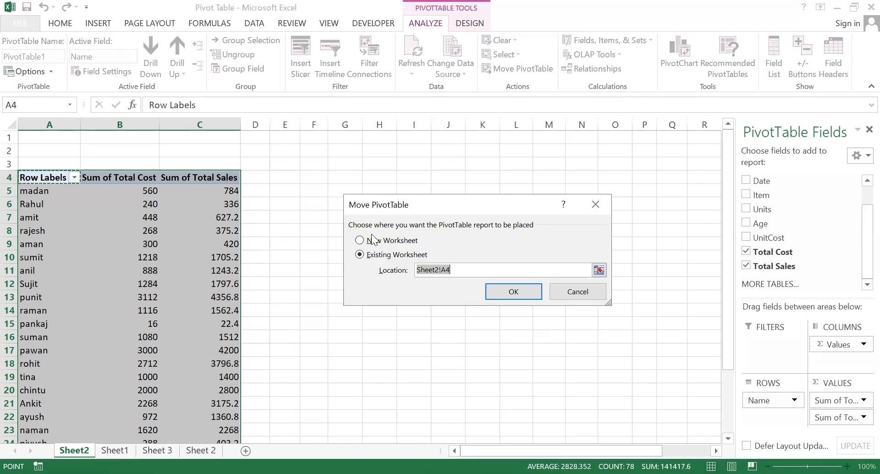
click(372, 234)
click(375, 242)
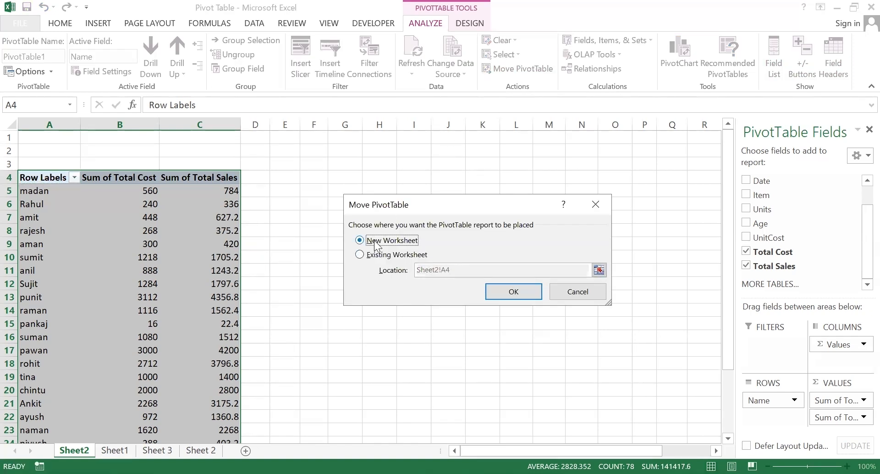
click(374, 253)
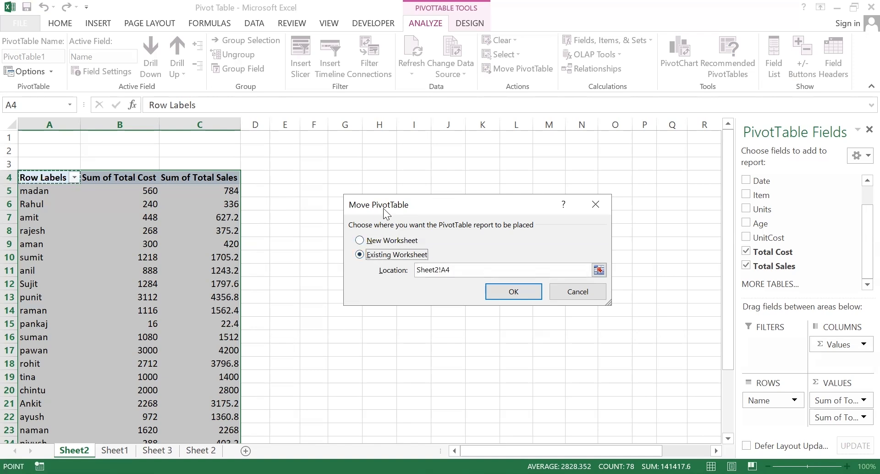
drag(379, 211, 367, 275)
click(448, 336)
key(BackSpace)
key(BackSpace)
key(BackSpace)
key(BackSpace)
key(BackSpace)
key(BackSpace)
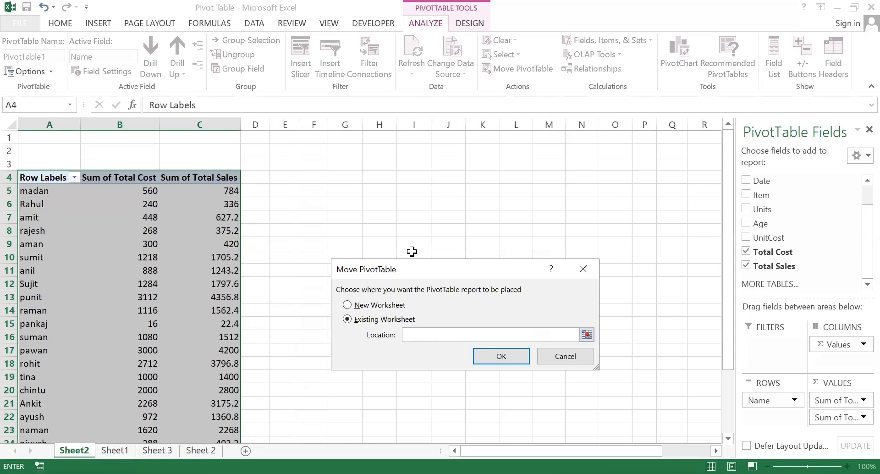
click(410, 180)
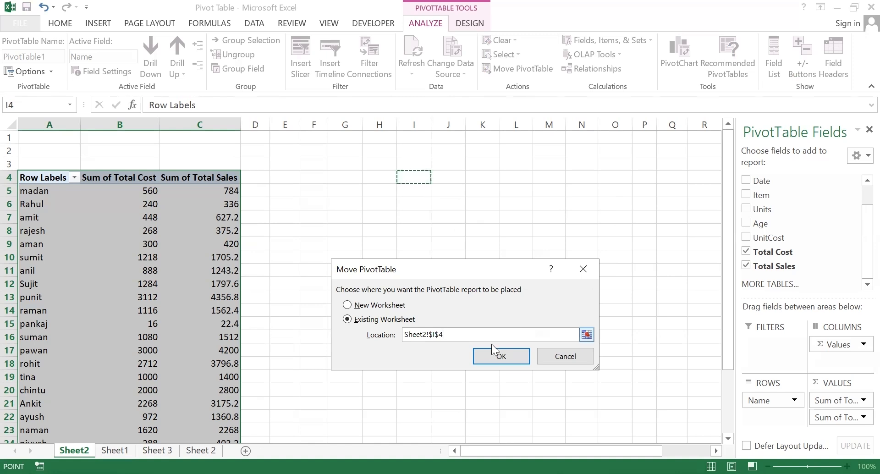
click(492, 358)
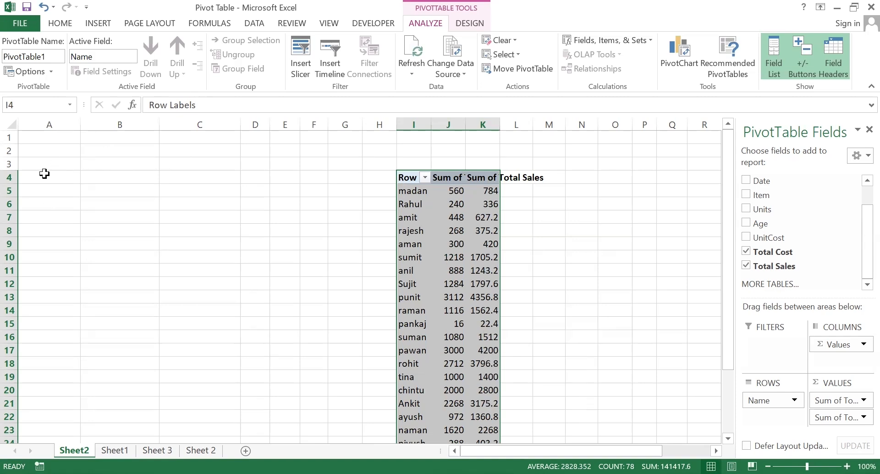
Step: Move the PivotTable back to cell A4 on Sheet2
click(513, 73)
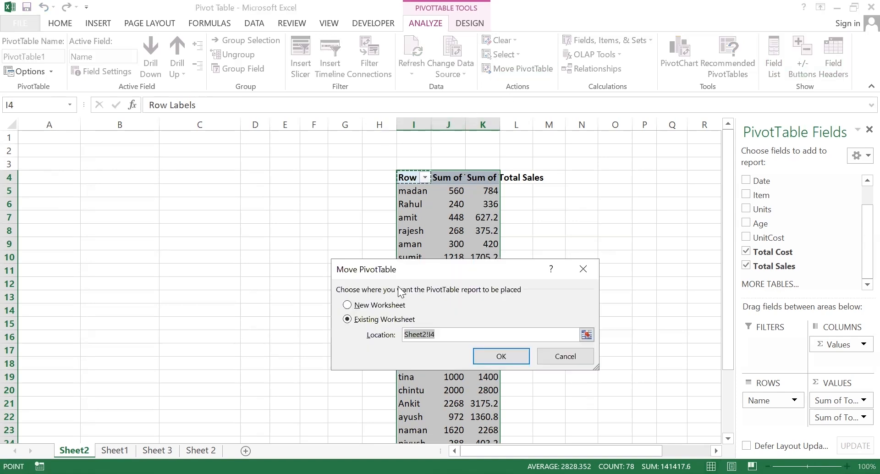
click(52, 176)
click(492, 356)
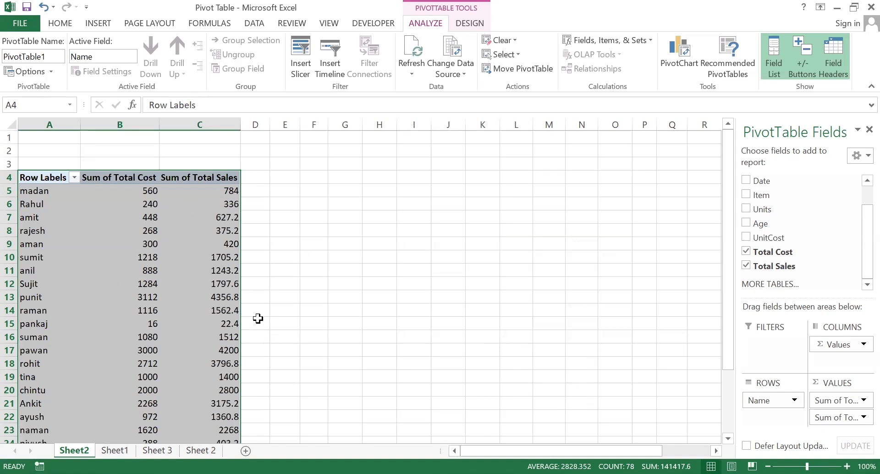
Step: Go to Sheet1 and select the "Use of Refresh Option" entry in the Pivot Table topic list
key(ctrl+Page_Down)
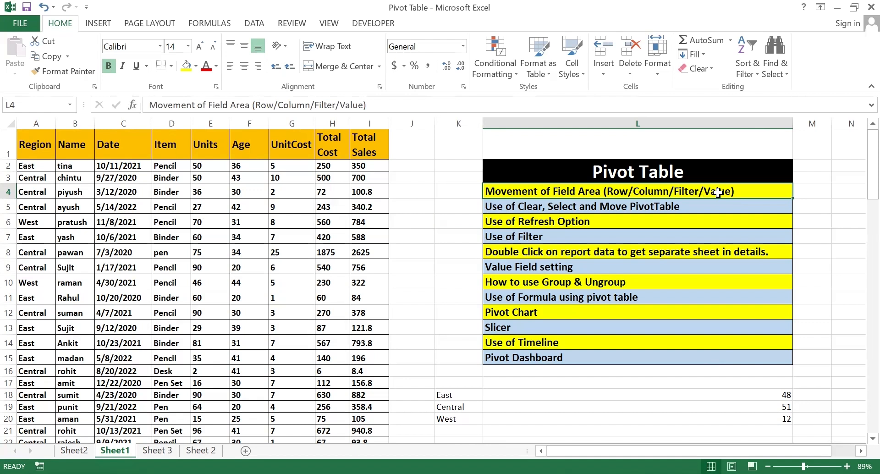
click(631, 206)
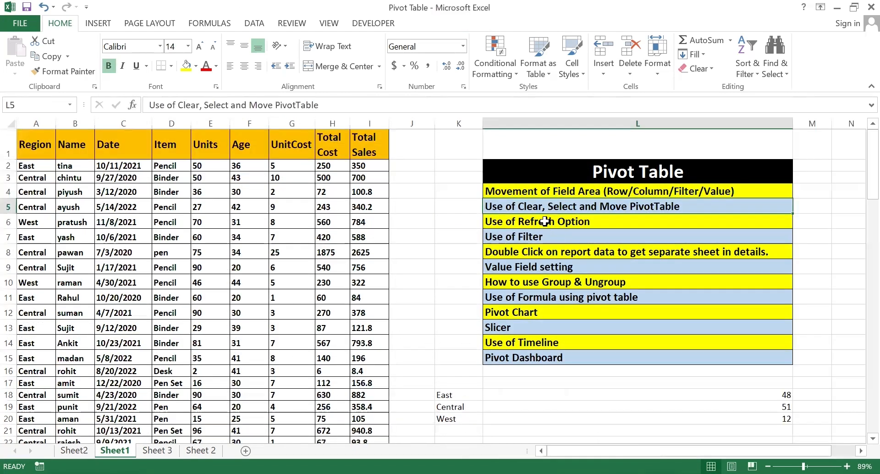
click(545, 222)
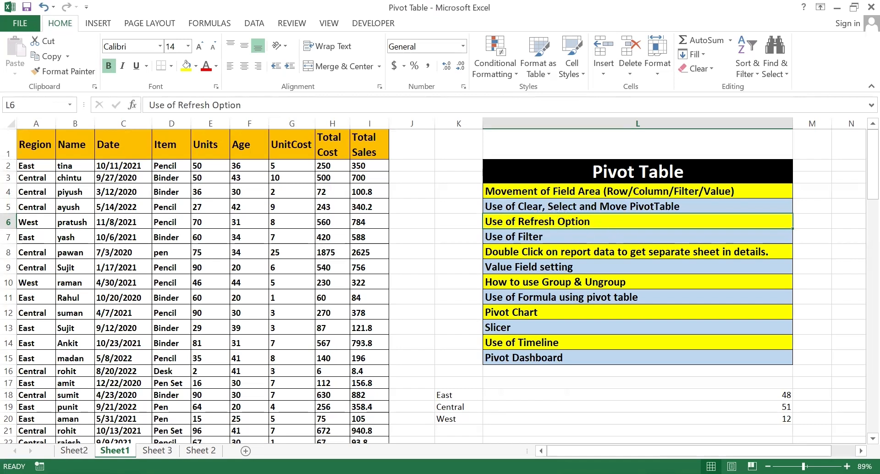
Step: Examine the Sum of Total Sales values in Sheet2's PivotTable, especially the one for the first name listed
click(74, 451)
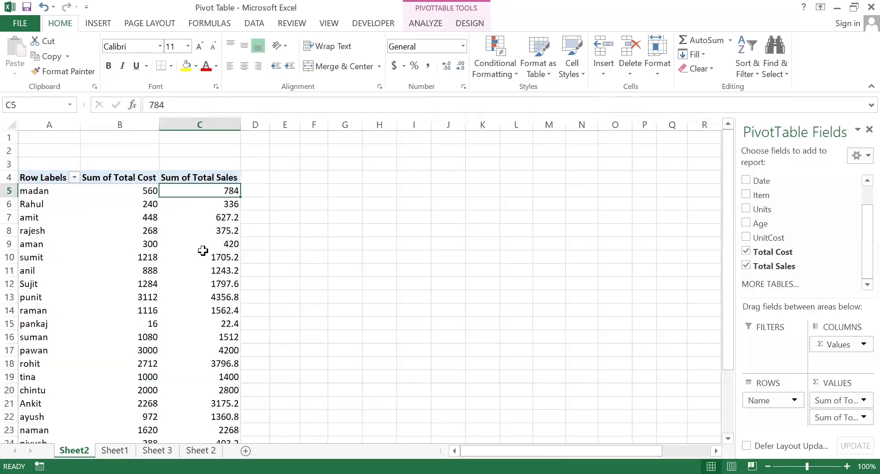
click(203, 252)
click(212, 191)
drag(211, 190, 217, 277)
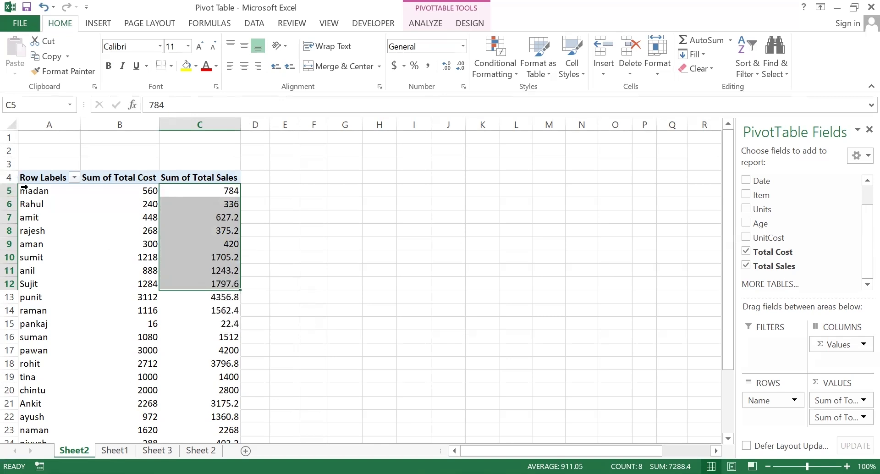
click(42, 190)
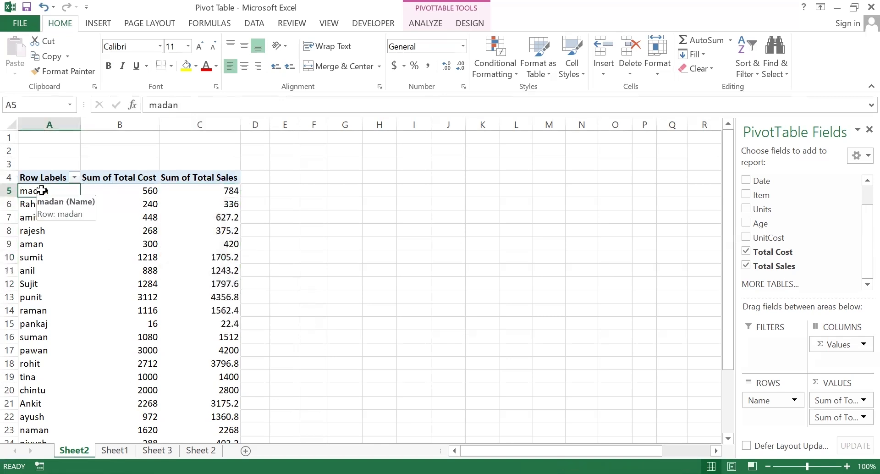
click(214, 188)
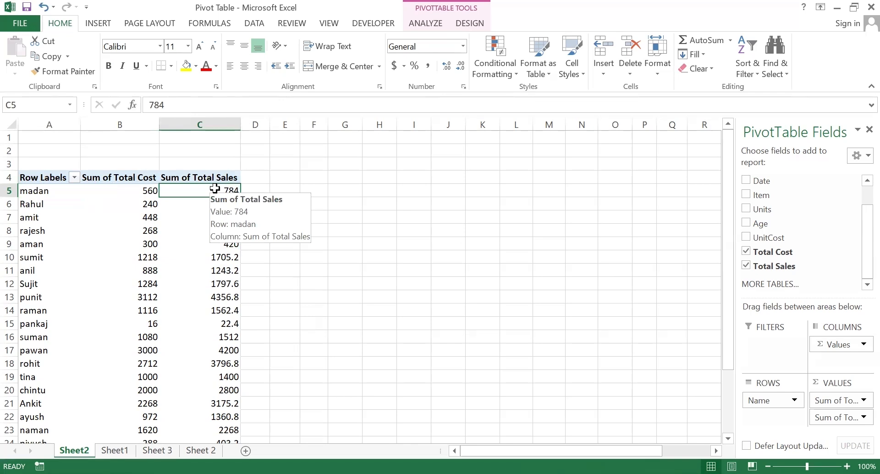
Step: Set the Total Sales value in cell I15 of Sheet1's source data to 350
click(120, 448)
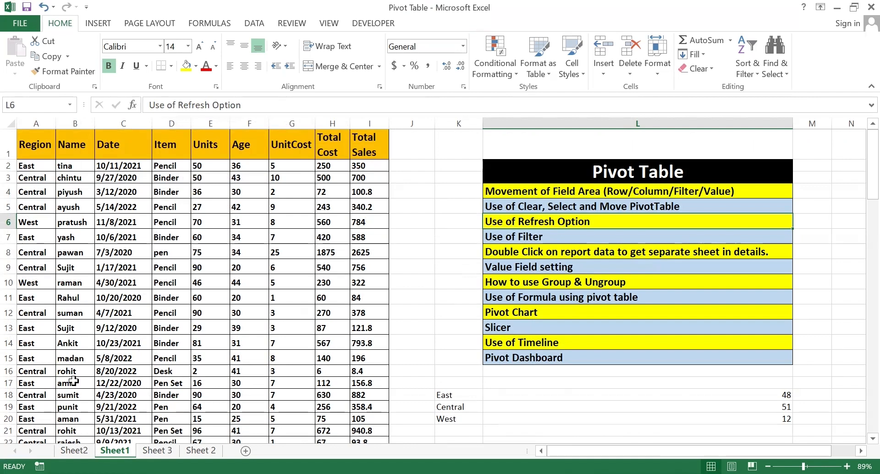
click(70, 357)
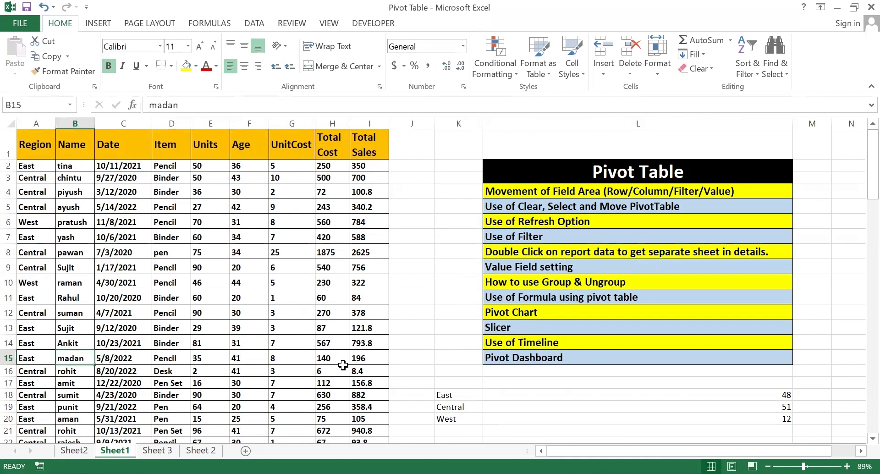
click(370, 358)
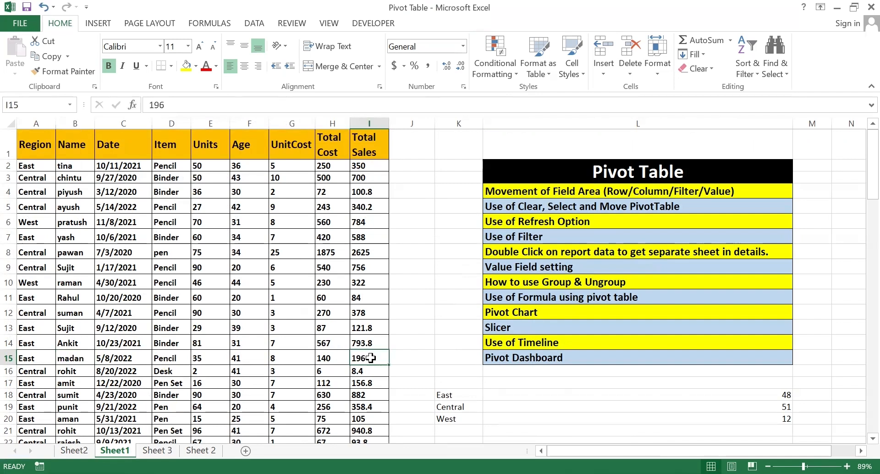
text(350)
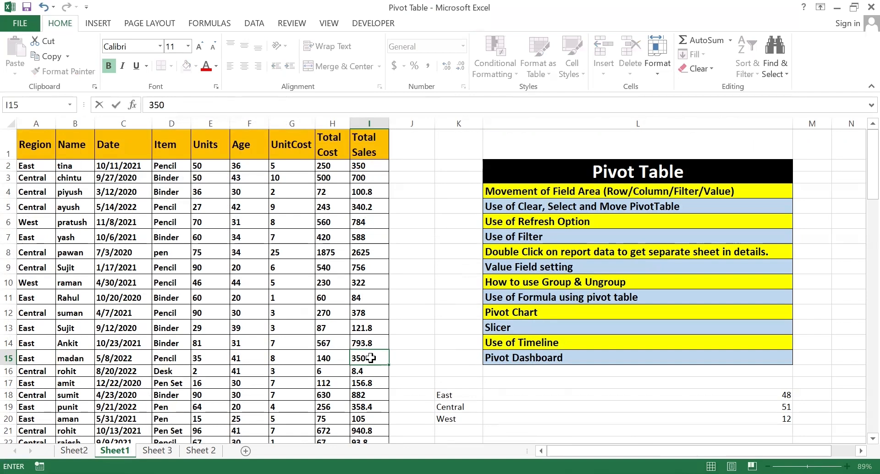
key(Return)
Step: Refresh the PivotTable on Sheet2 and check the first name's Sum of Total Sales
click(72, 450)
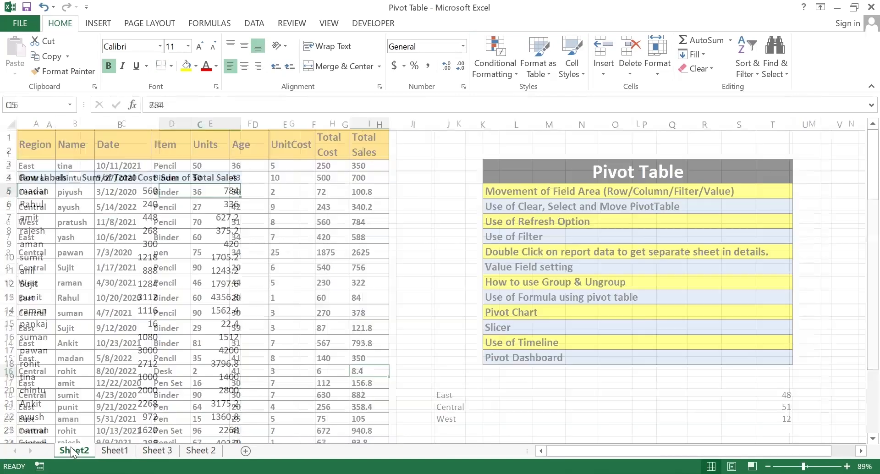
click(223, 284)
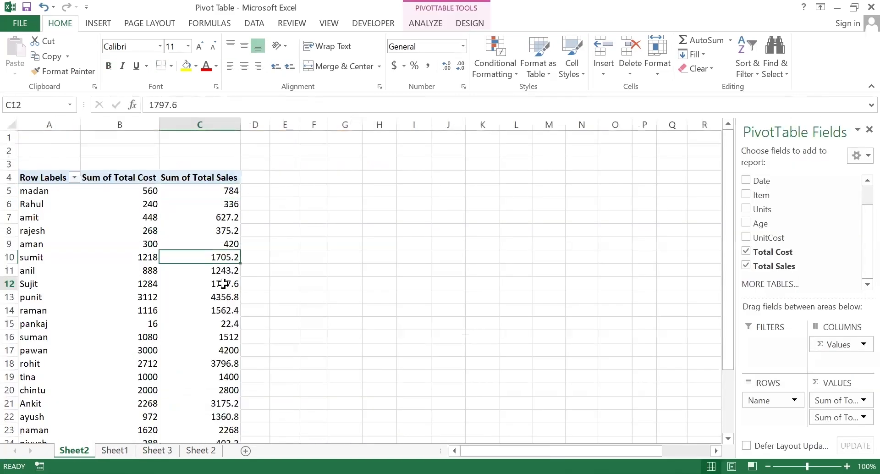
click(212, 191)
mouse_move(212, 192)
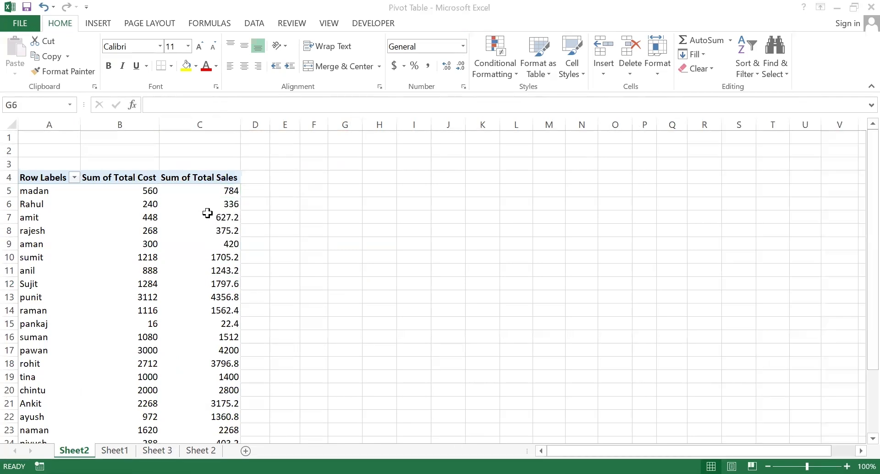
click(207, 214)
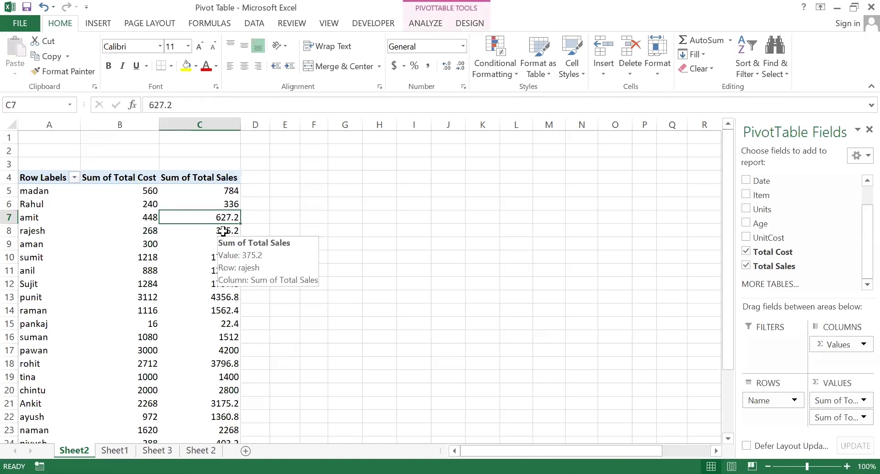
click(223, 231)
right_click(224, 231)
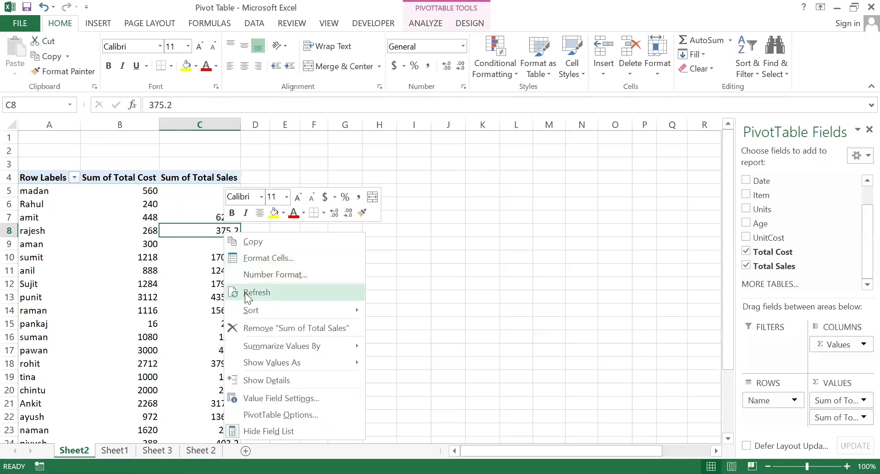
click(244, 293)
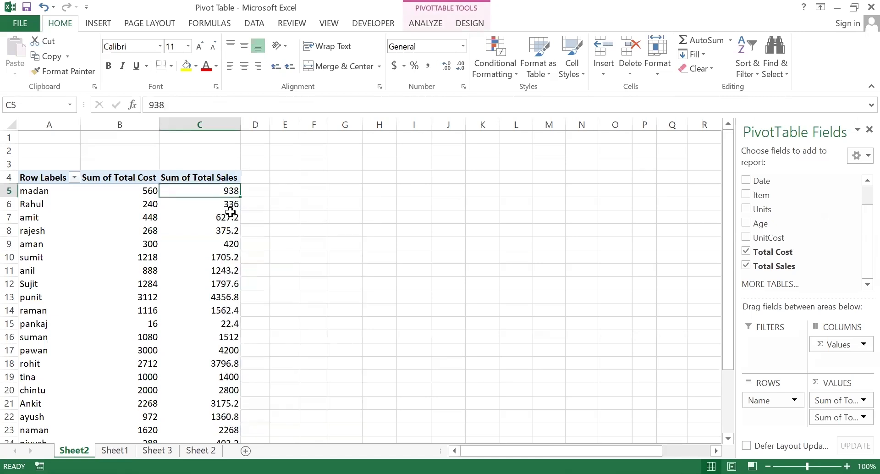
mouse_move(222, 192)
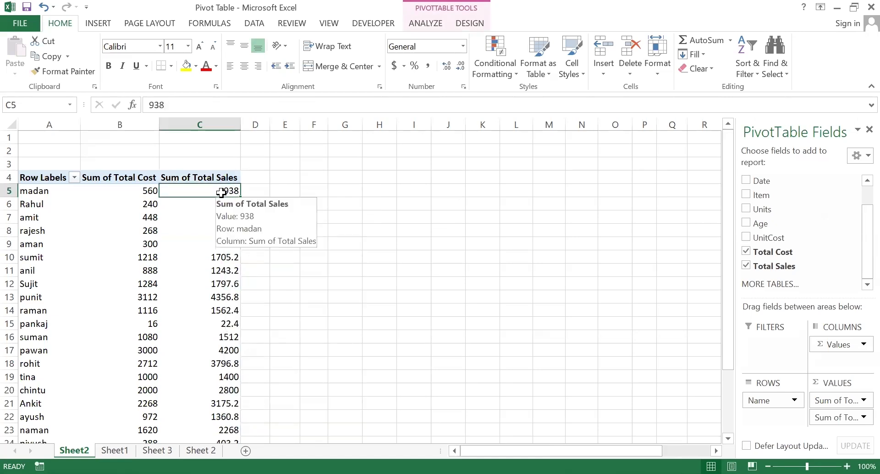
mouse_move(221, 229)
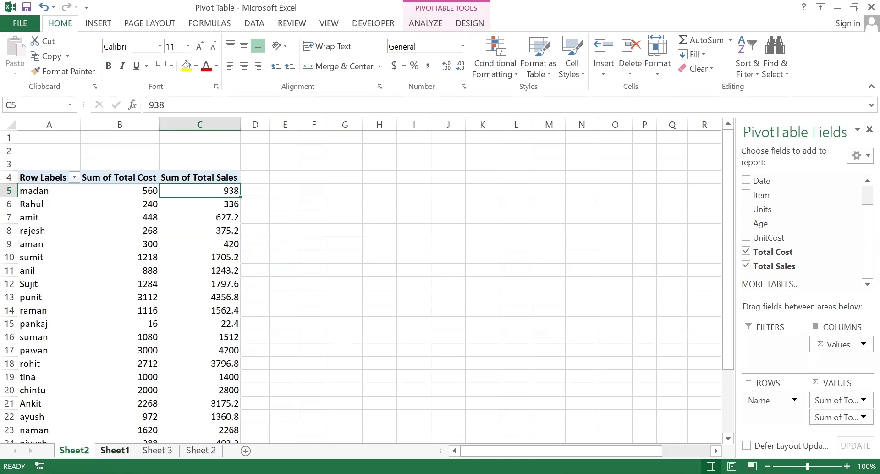
click(114, 451)
click(252, 146)
click(286, 297)
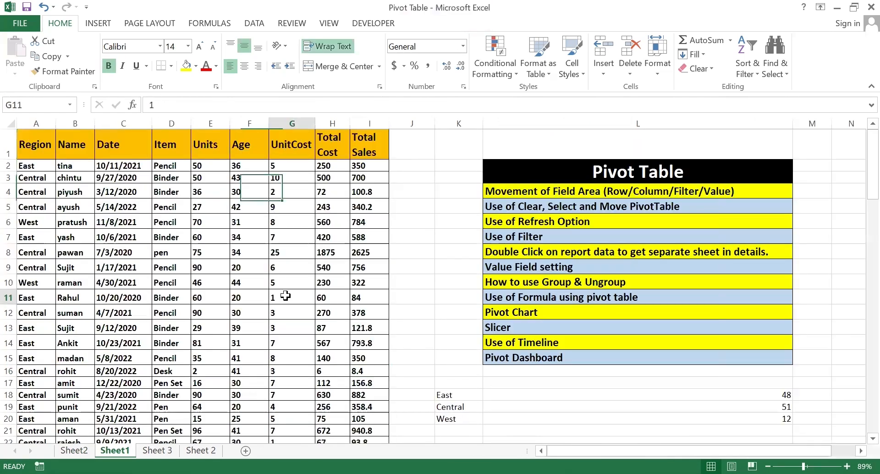
click(81, 451)
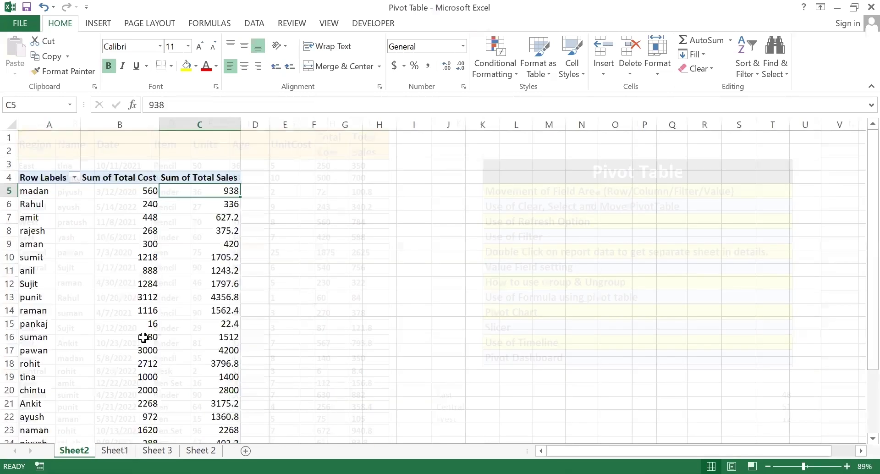
click(175, 265)
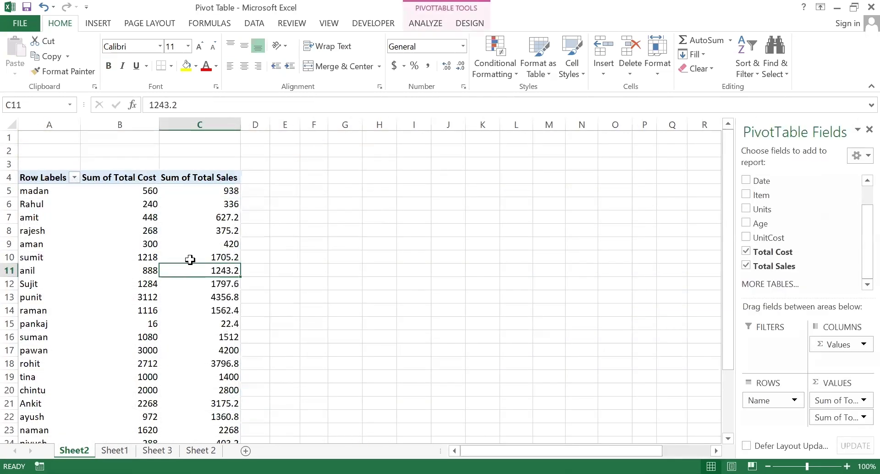
mouse_move(190, 259)
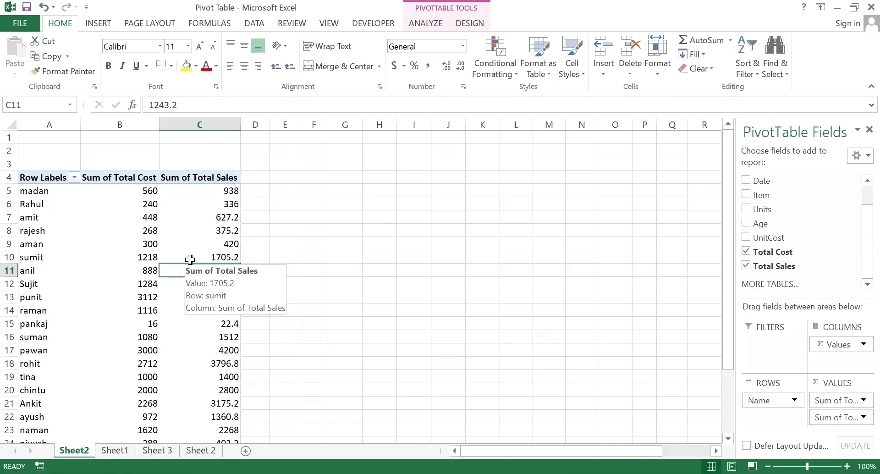
Step: Select the "Use of Filter" topic on Sheet1, and add the Region field to the Filters area of Sheet2's PivotTable
click(114, 450)
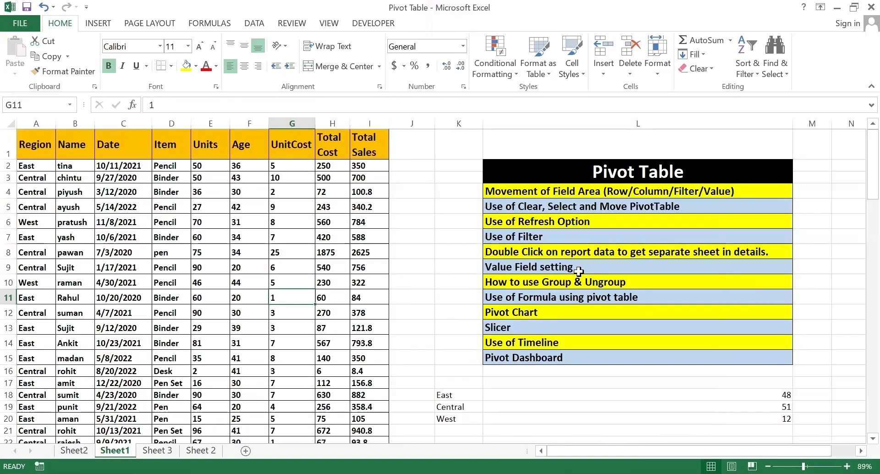
click(525, 237)
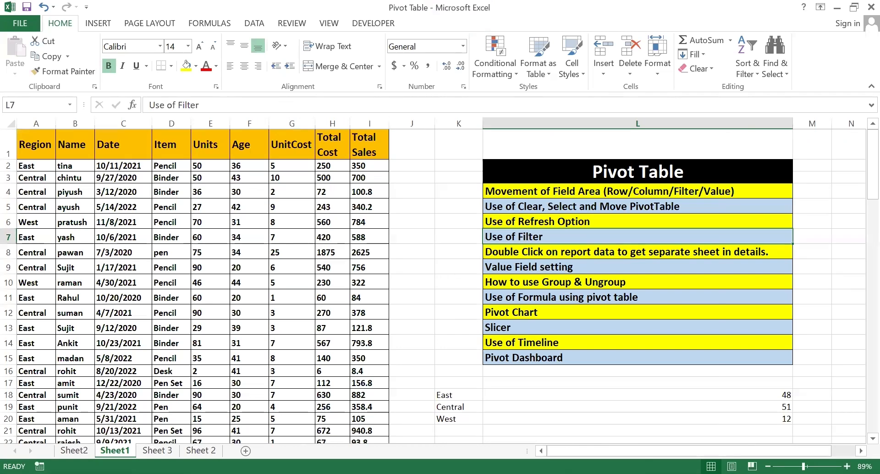
click(74, 450)
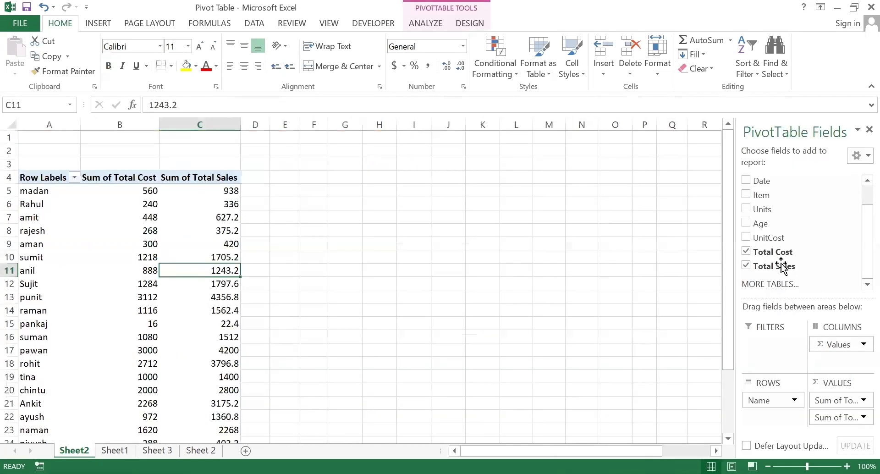
scroll(785, 257, up, 3)
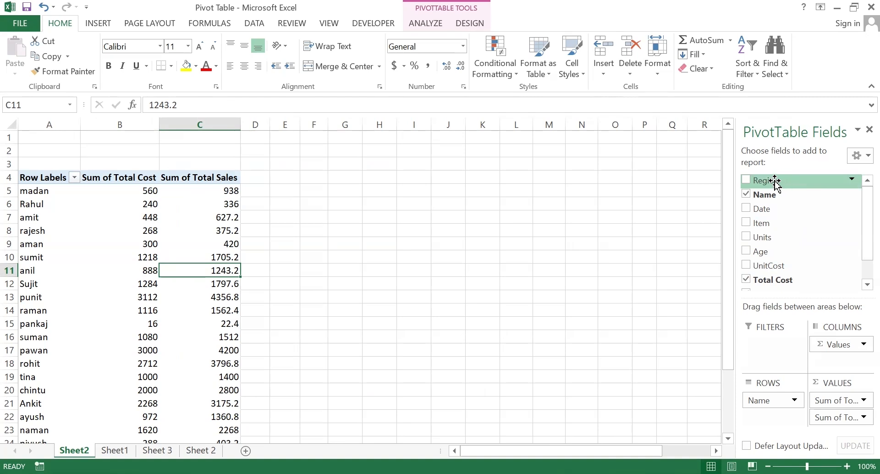
drag(776, 183, 760, 339)
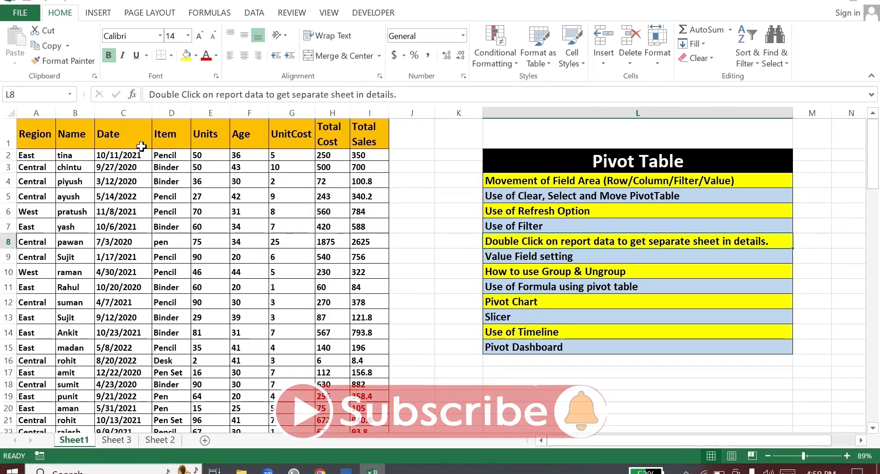
Step: Create a PivotTable on a new worksheet from Sheet1's data range A1:I112
click(50, 133)
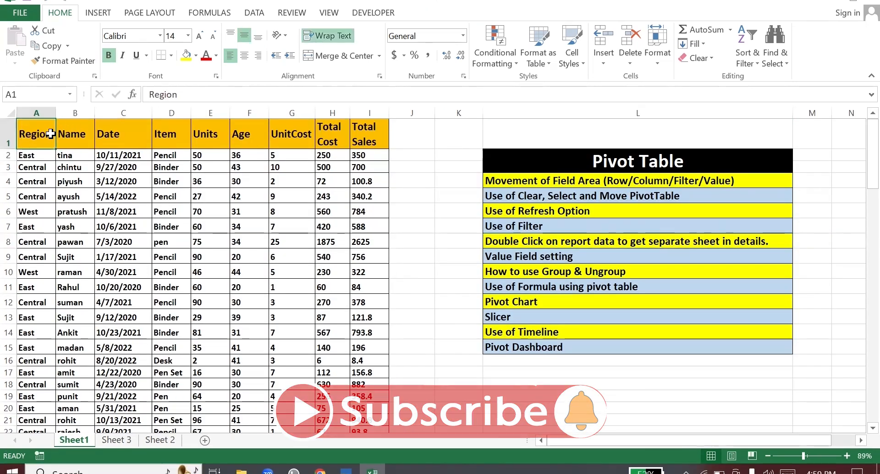
key(ctrl+shift+Right)
key(ctrl+shift+Down)
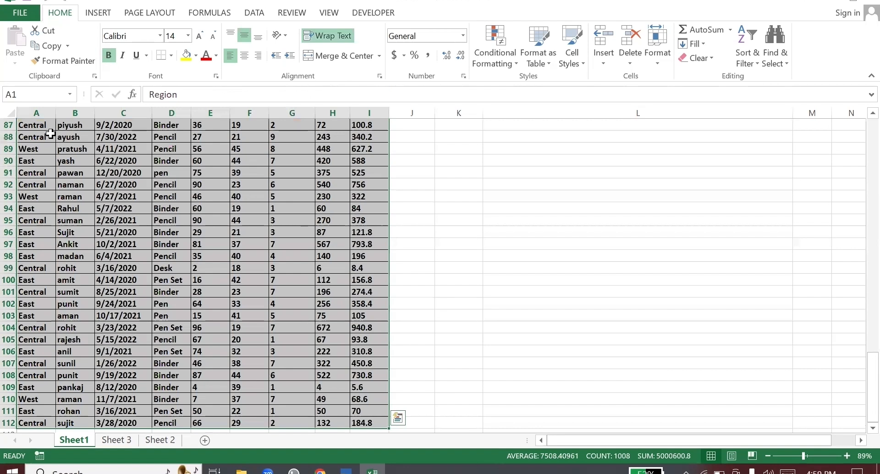
click(99, 14)
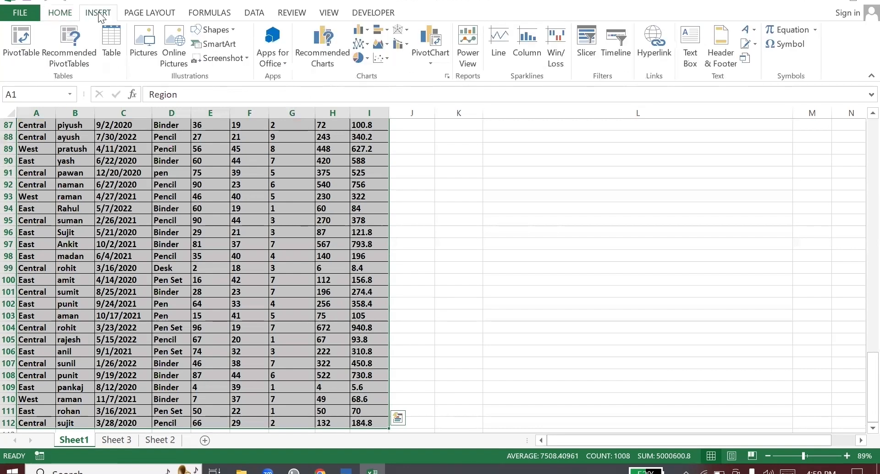
click(20, 41)
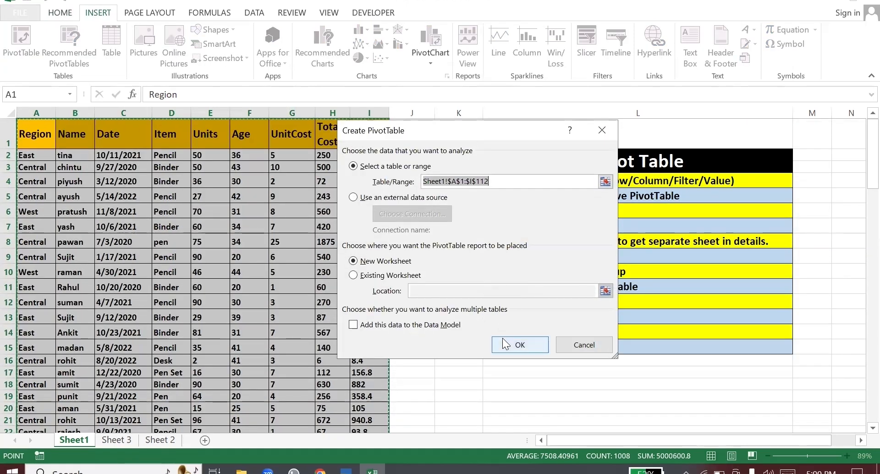
click(503, 342)
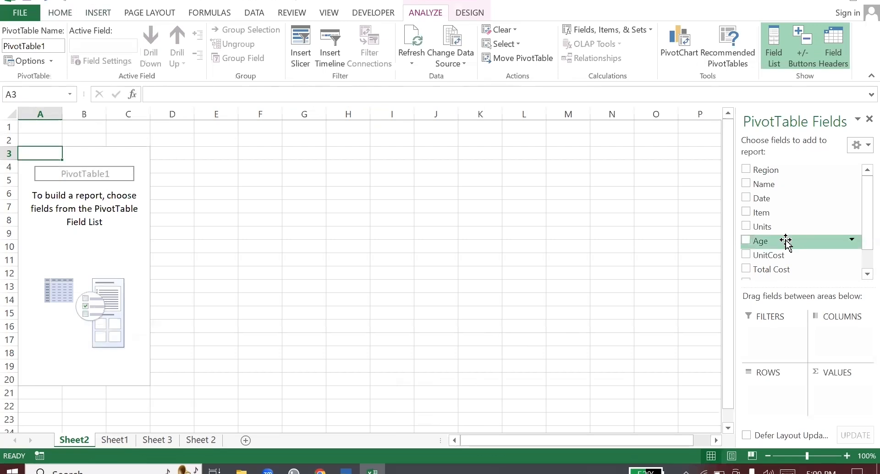
Step: Add Name as the row field and Total Cost as the summed value field of the new PivotTable
click(747, 184)
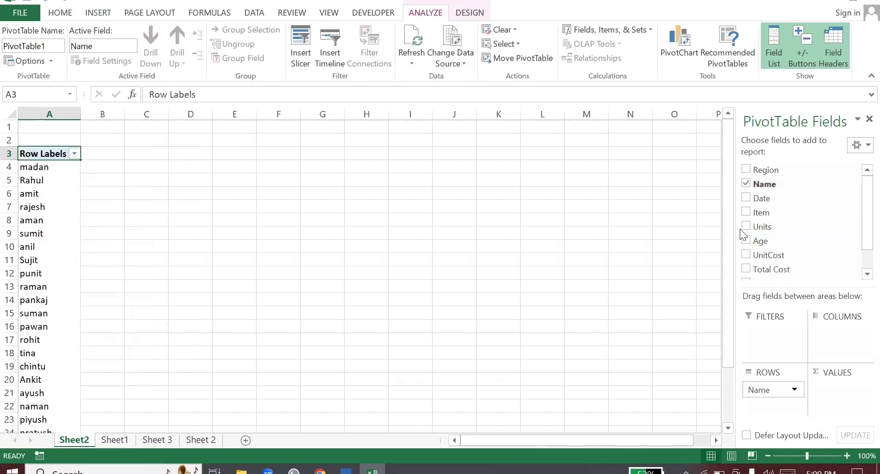
click(747, 269)
mouse_move(141, 255)
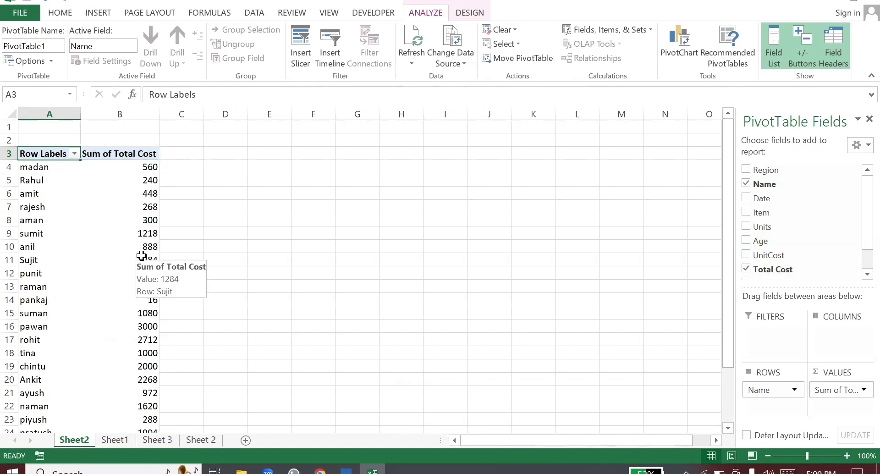
click(133, 180)
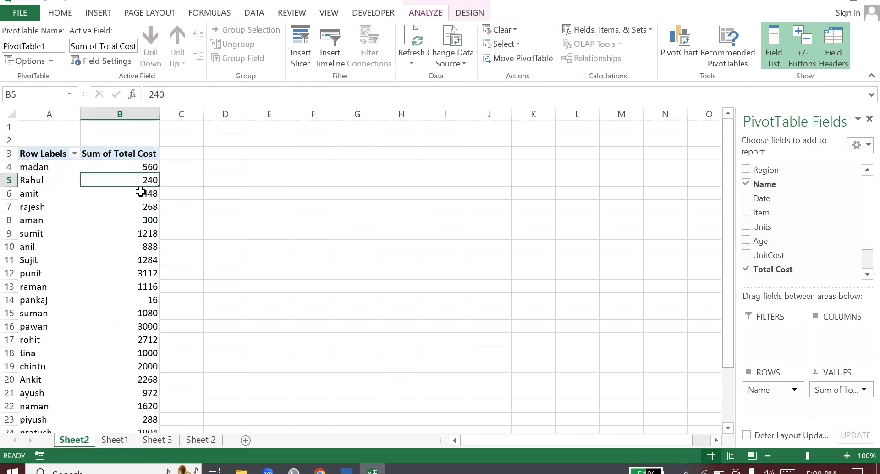
click(140, 193)
mouse_move(140, 193)
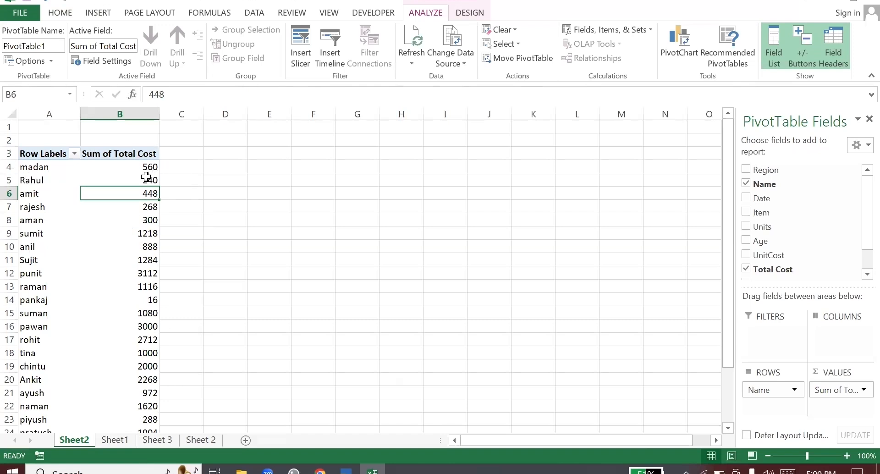
mouse_move(146, 177)
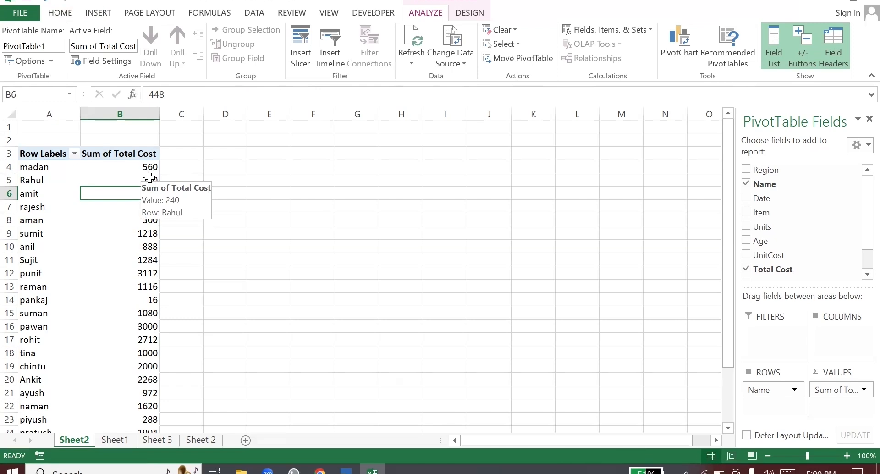
Step: Extract the detail records behind the Total Cost in B5 to a new sheet, and widen its Date column to show full dates
double_click(150, 178)
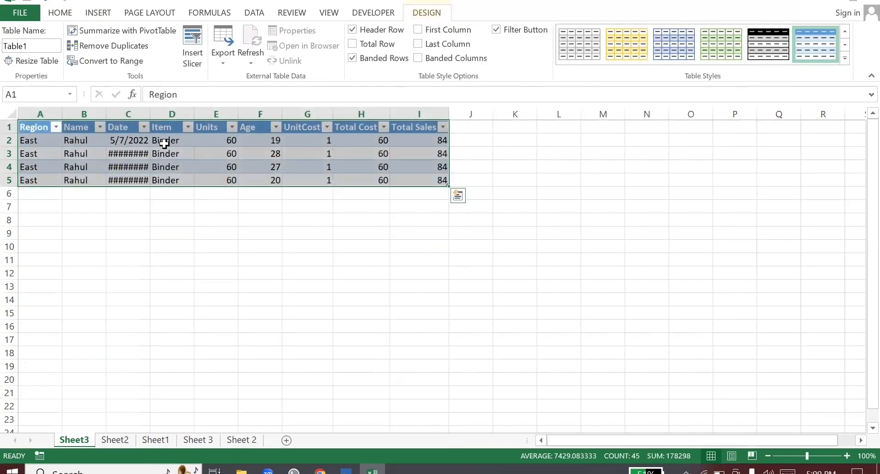
drag(150, 114, 166, 118)
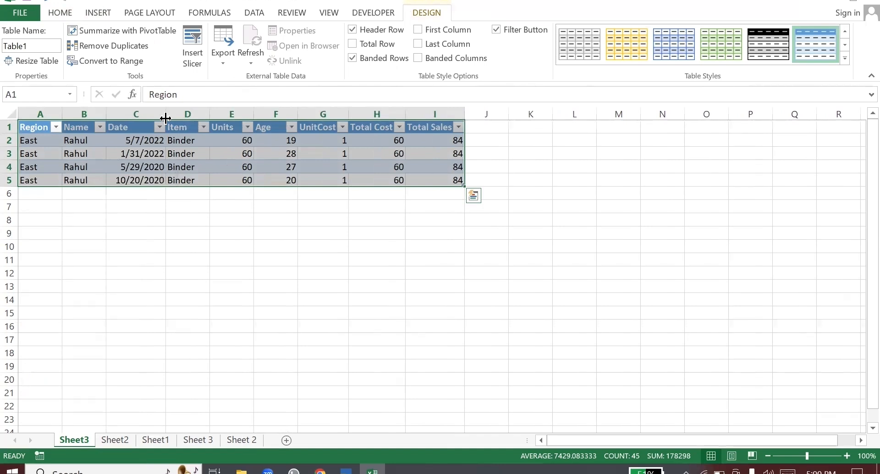
key(ctrl+Page_Down)
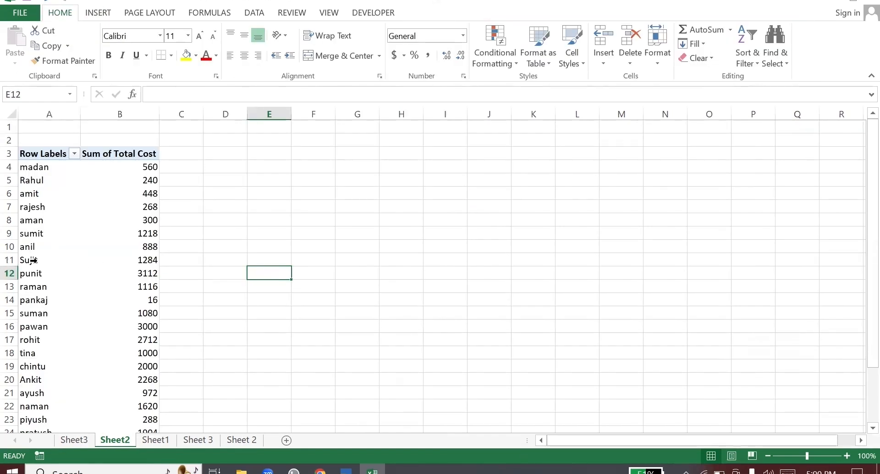
Step: Extract the detail records behind Sheet2's Total Cost in B11 to a new sheet, and autofit its Date column
mouse_move(149, 260)
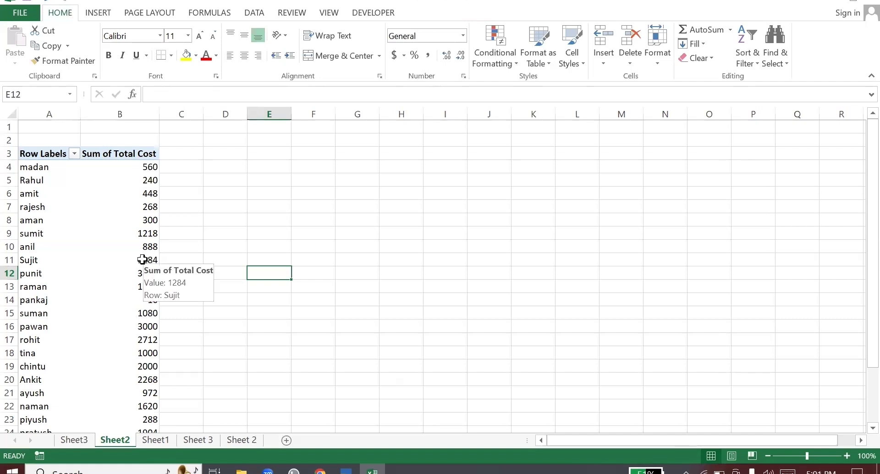
double_click(142, 260)
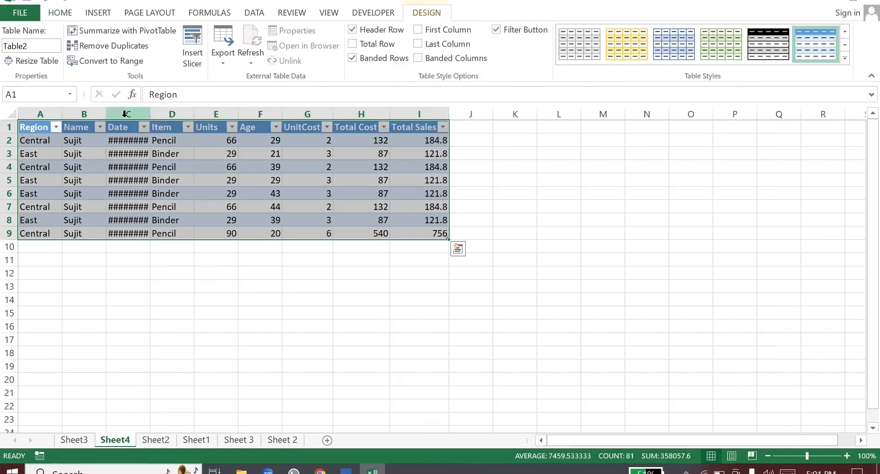
double_click(149, 113)
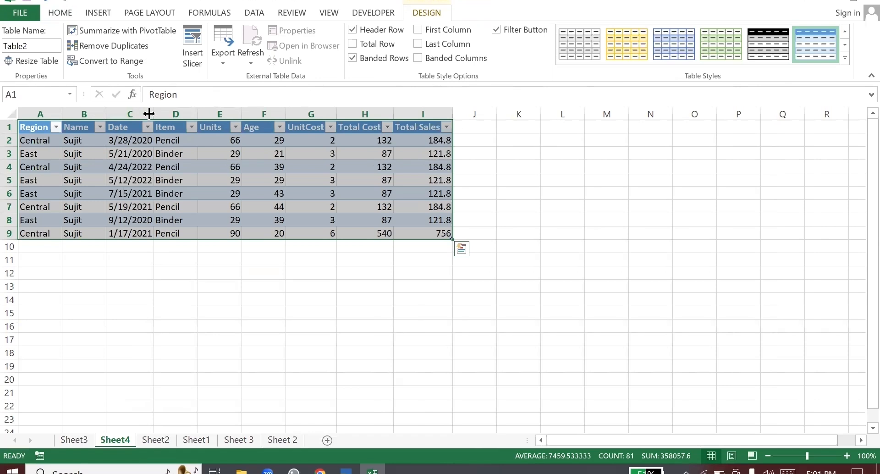
click(154, 440)
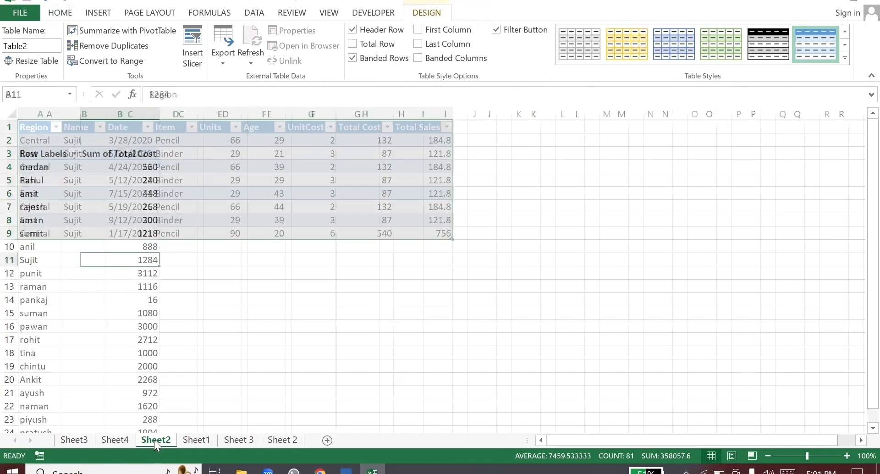
mouse_move(145, 231)
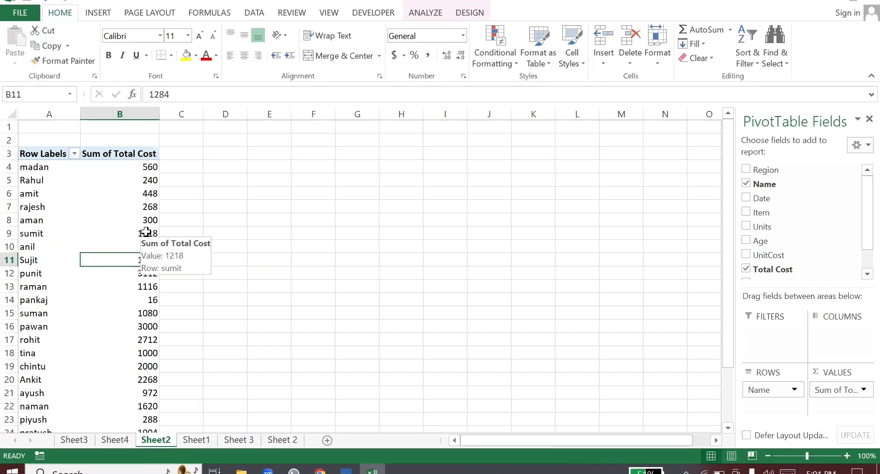
Step: Create another PivotTable on a new worksheet from Sheet1's selected data range
click(196, 440)
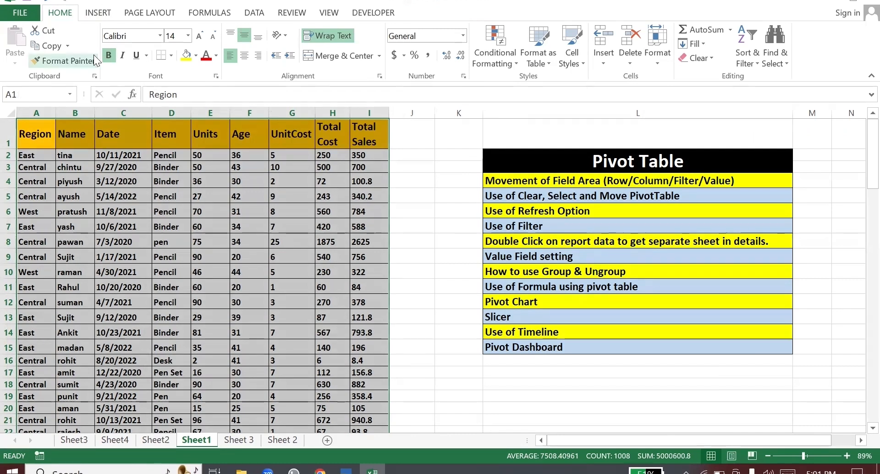
click(98, 12)
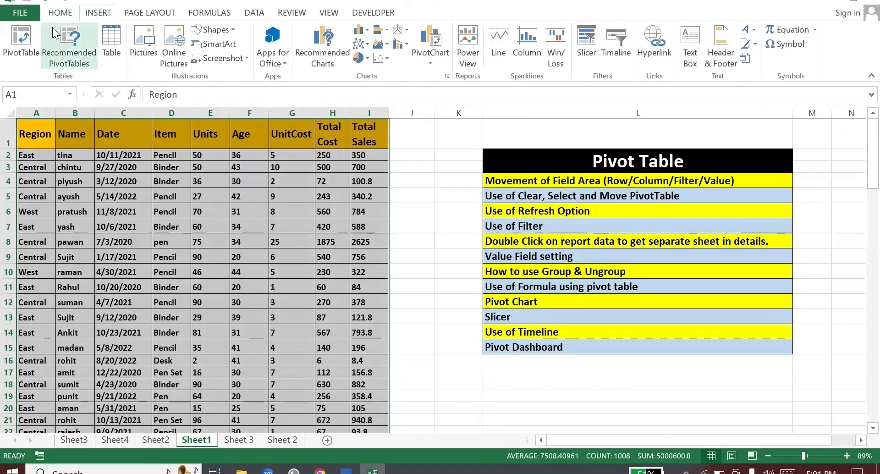
click(28, 40)
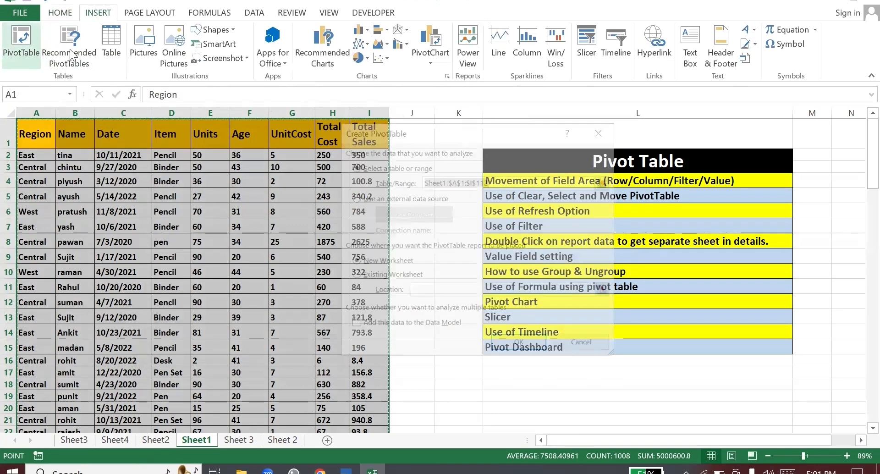
click(509, 343)
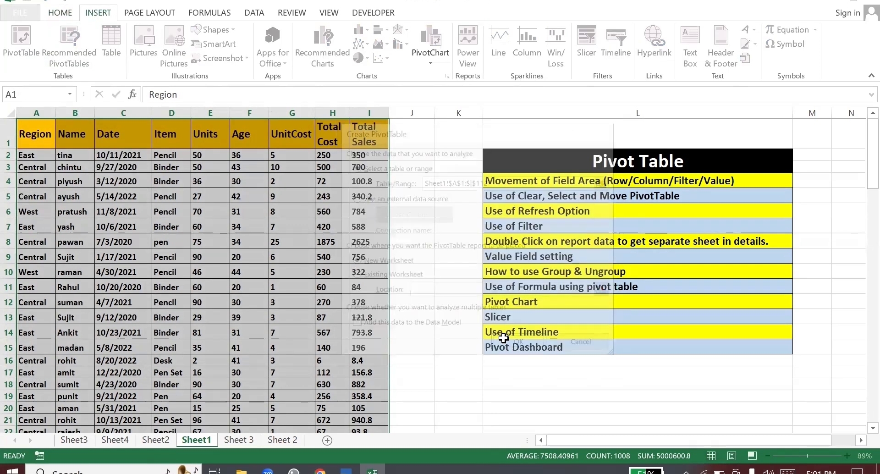
Step: Add Name as the row field and UnitCost, Total Cost and Total Sales as value fields of the new PivotTable
click(745, 183)
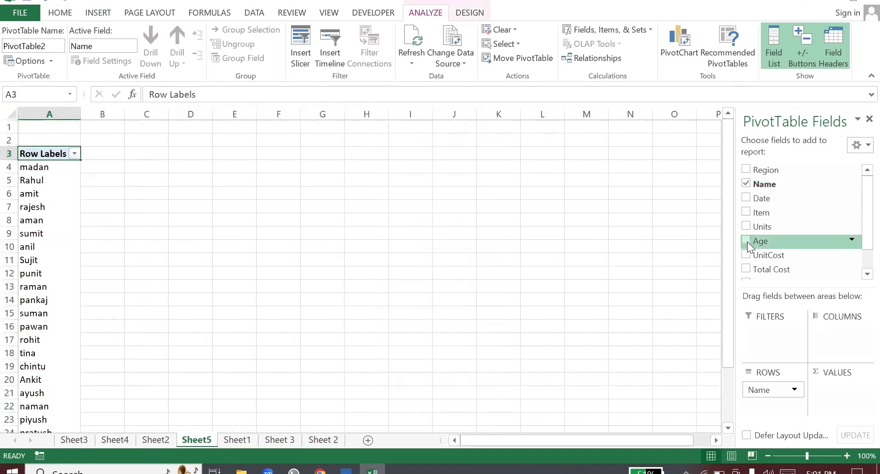
click(747, 255)
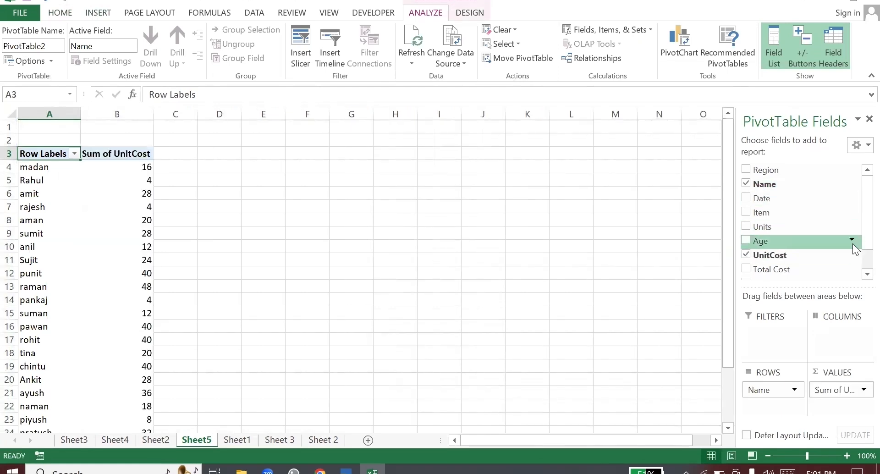
scroll(859, 232, down, 1)
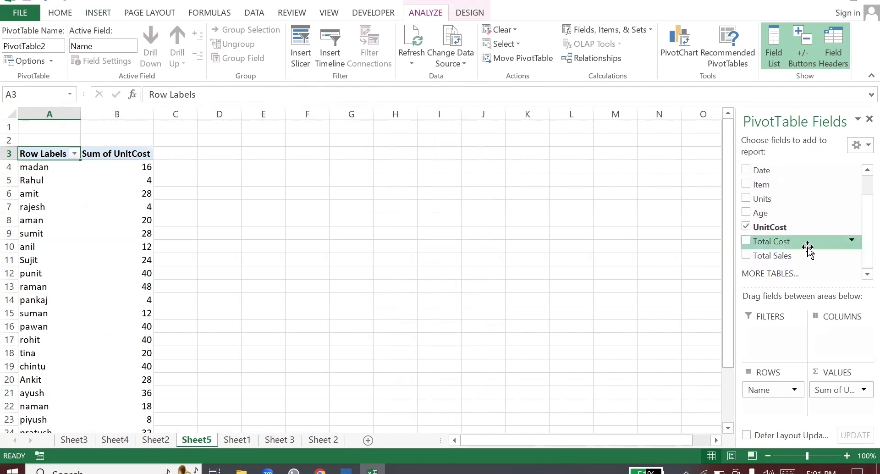
click(746, 243)
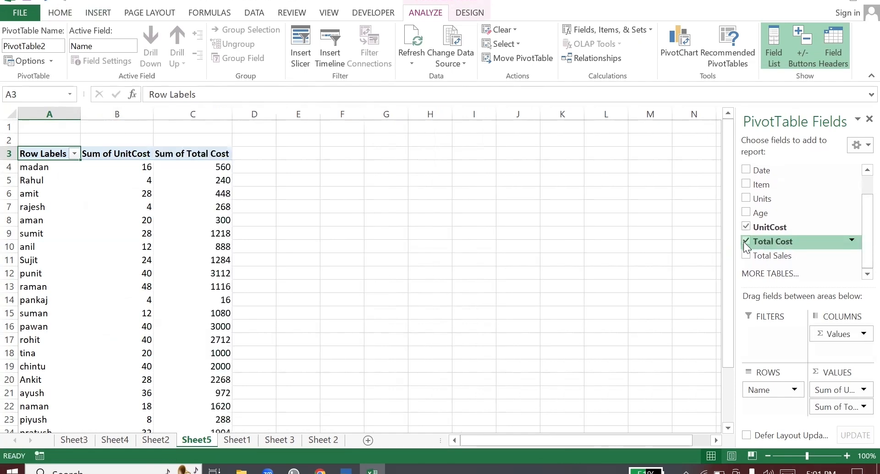
click(747, 256)
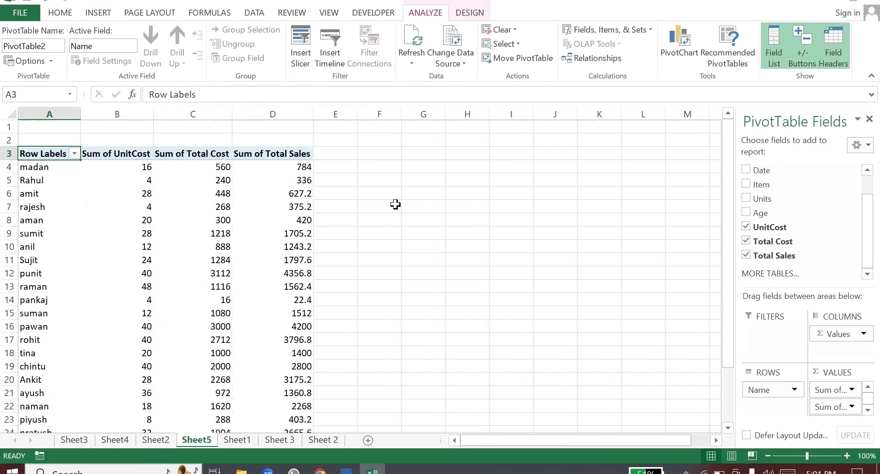
Step: Change the UnitCost value field's summary calculation to Count in its Value Field Settings
click(141, 239)
right_click(141, 222)
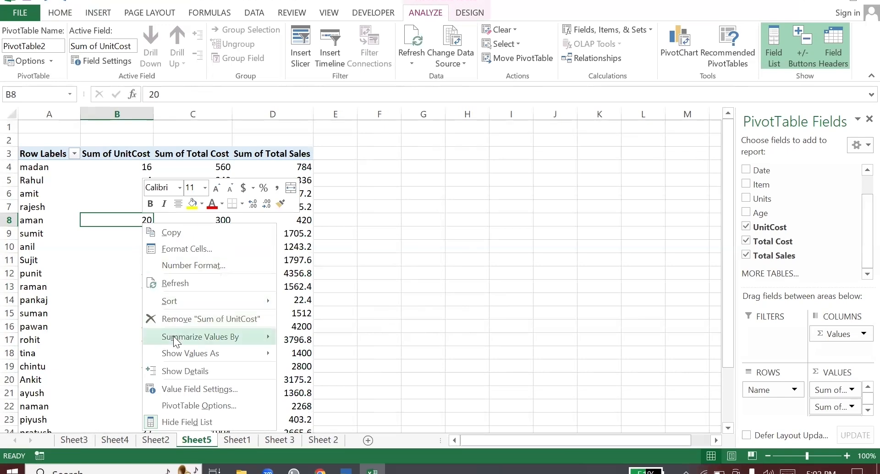
click(182, 389)
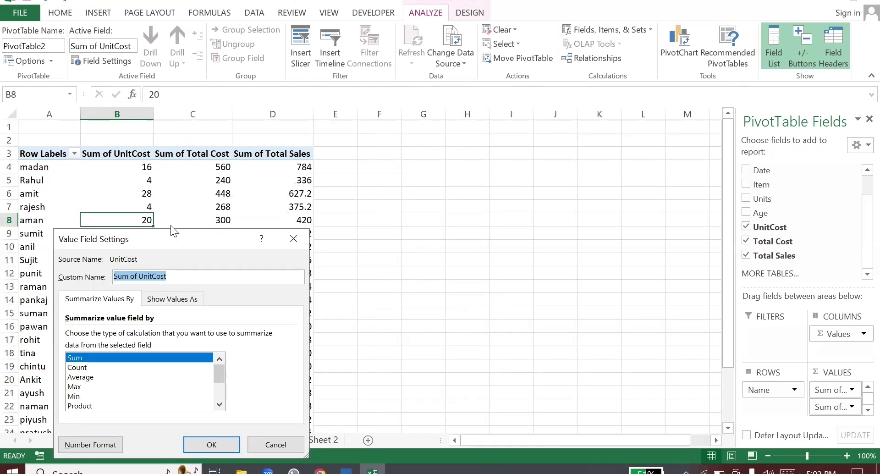
click(80, 368)
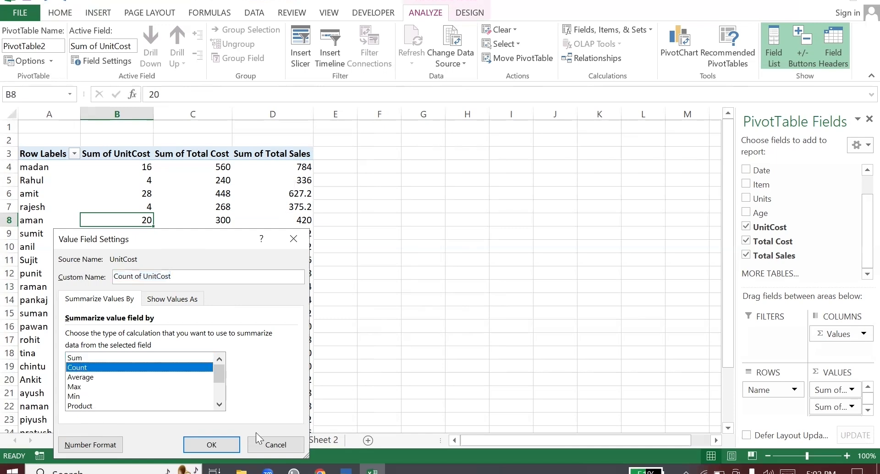
click(212, 443)
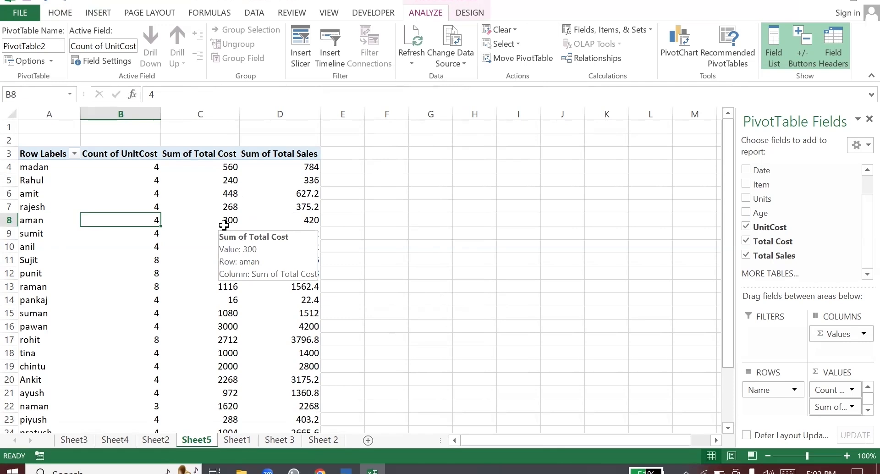
Step: Change the Total Cost value field's summary calculation to Average in its Value Field Settings
right_click(234, 230)
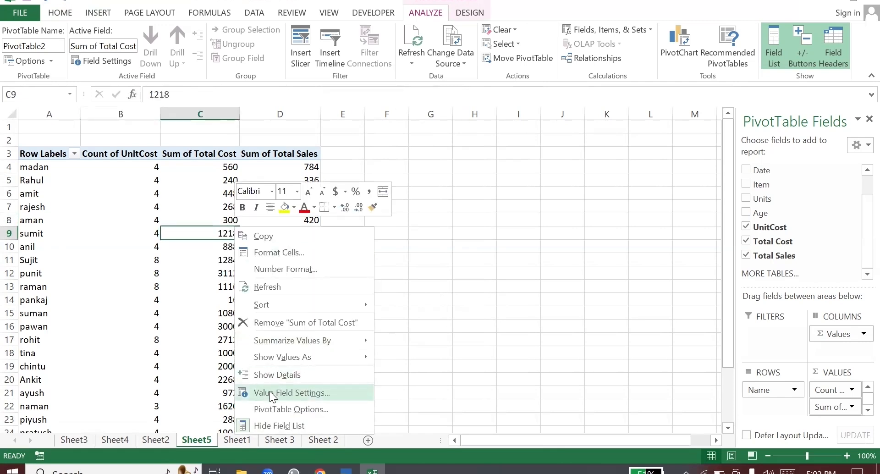
click(270, 393)
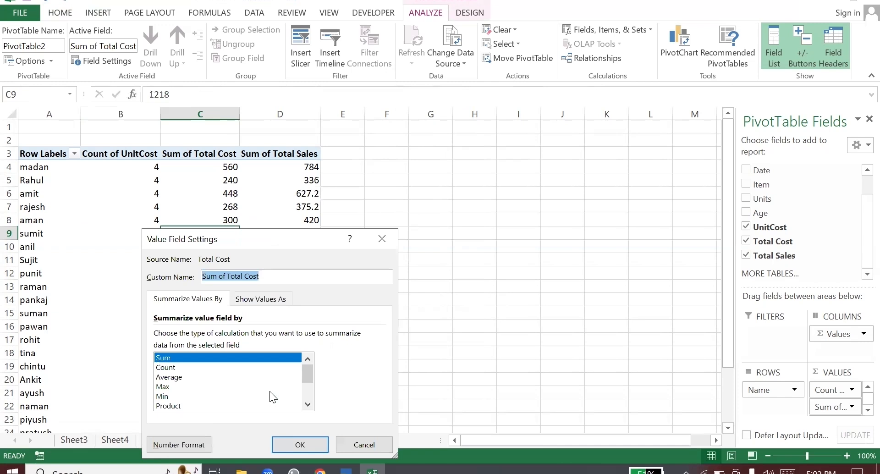
click(176, 378)
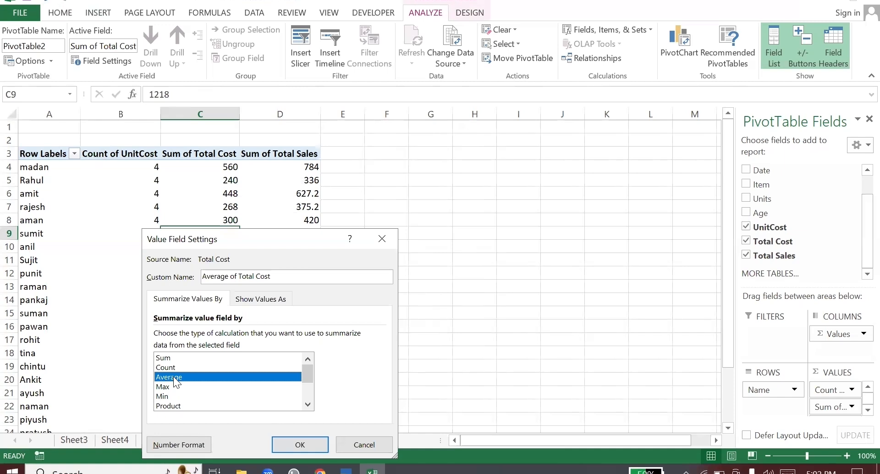
click(287, 442)
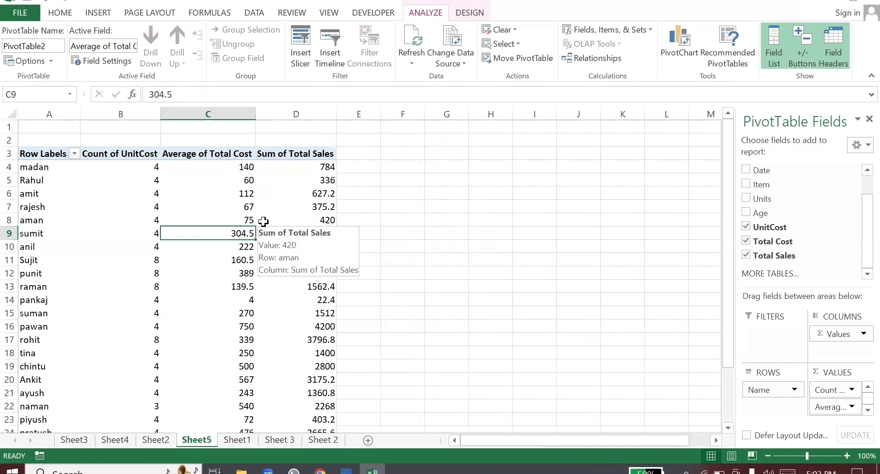
Step: Change the Total Sales value field's summary calculation to Max, and check the value in D6
click(316, 232)
right_click(317, 232)
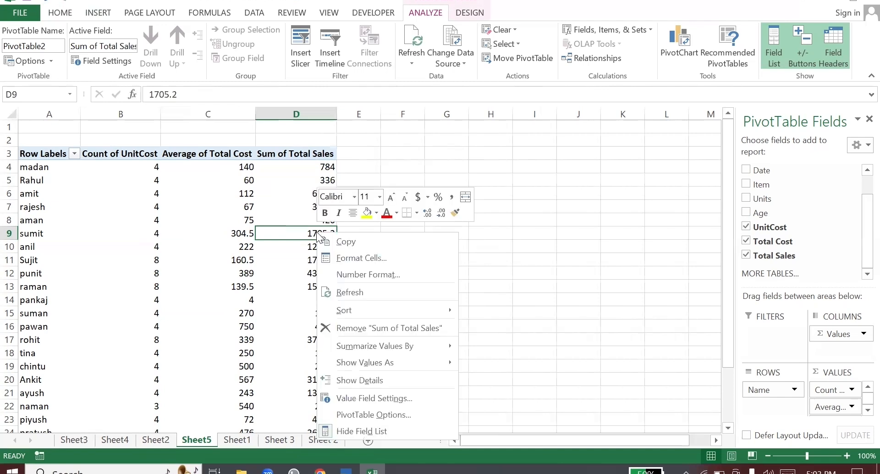
click(352, 397)
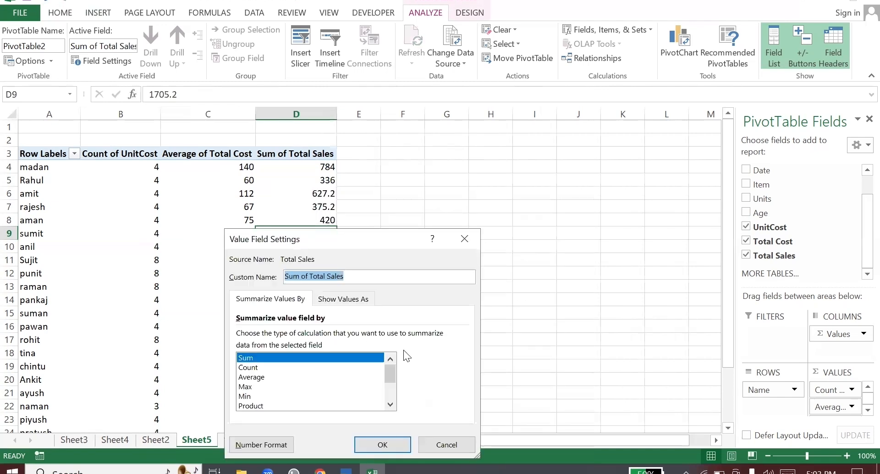
drag(390, 369, 390, 378)
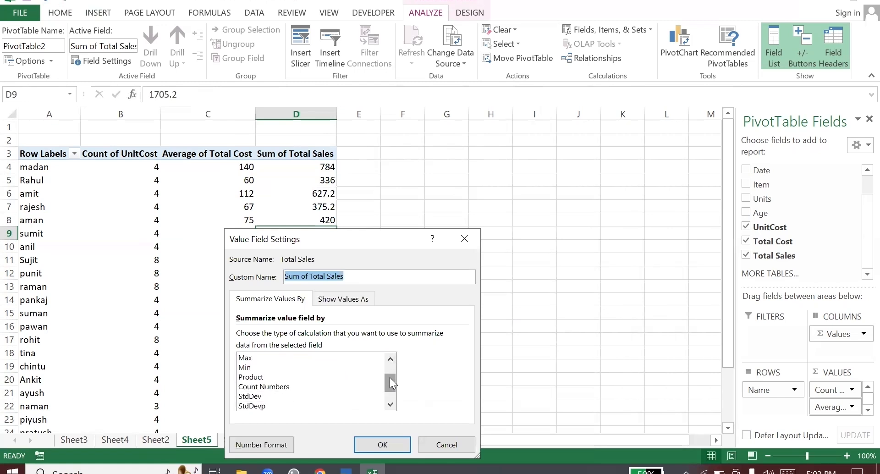
click(253, 359)
click(386, 450)
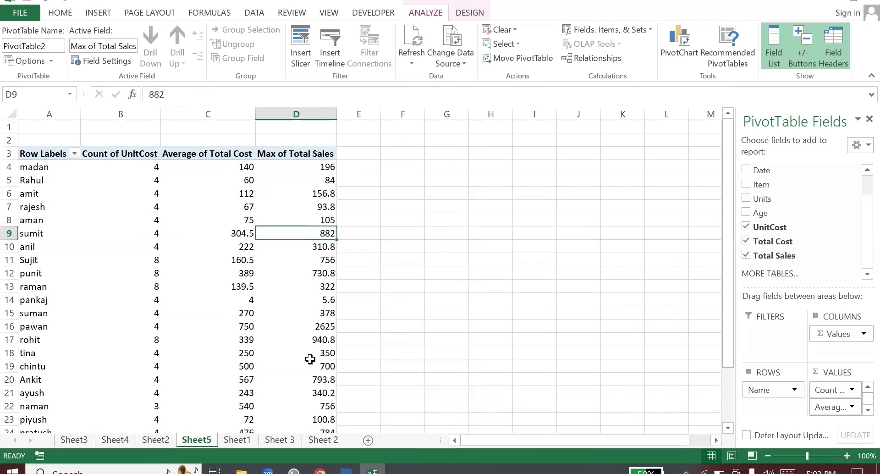
click(323, 189)
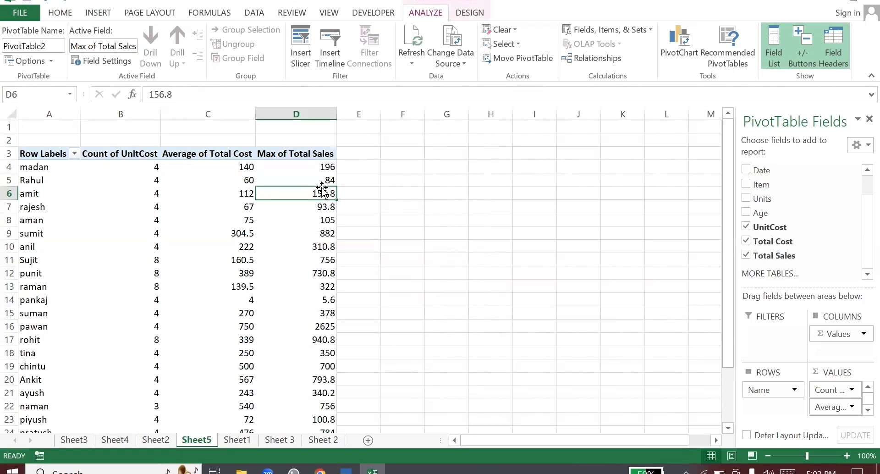
mouse_move(313, 190)
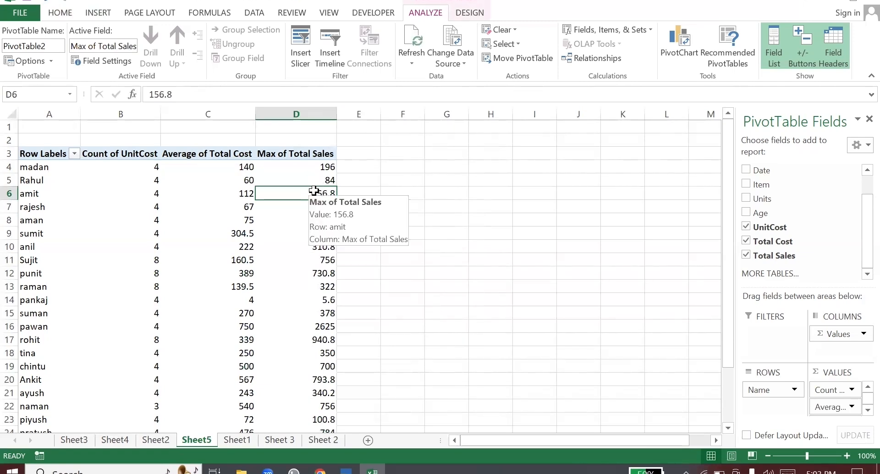
Step: Select the "How to use Group & Ungroup" topic on Sheet1, and select the whole data range A1:I112
click(239, 439)
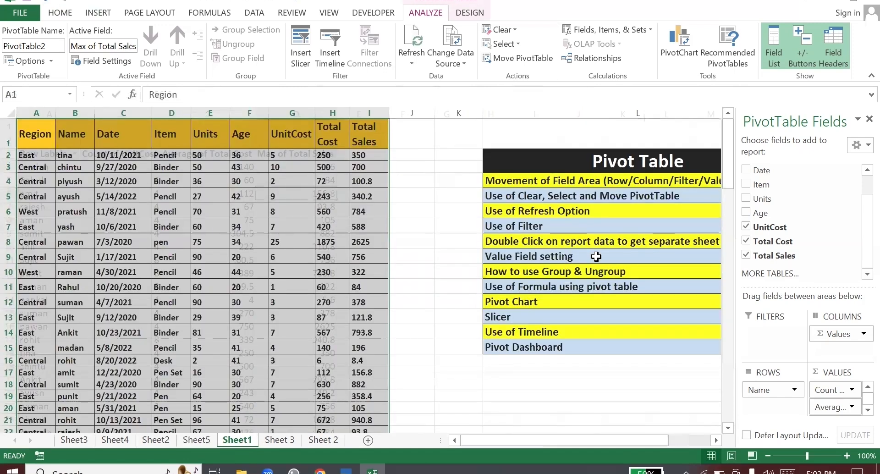
click(526, 271)
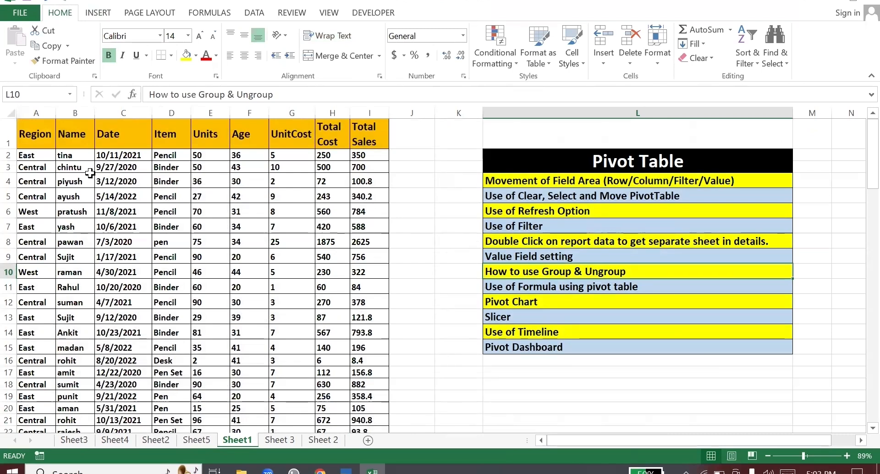
click(39, 142)
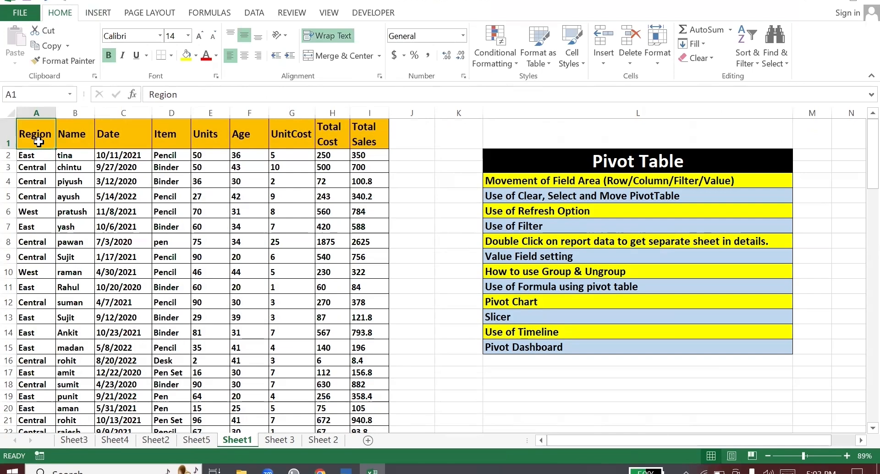
key(ctrl+shift+Right)
key(ctrl+shift+Down)
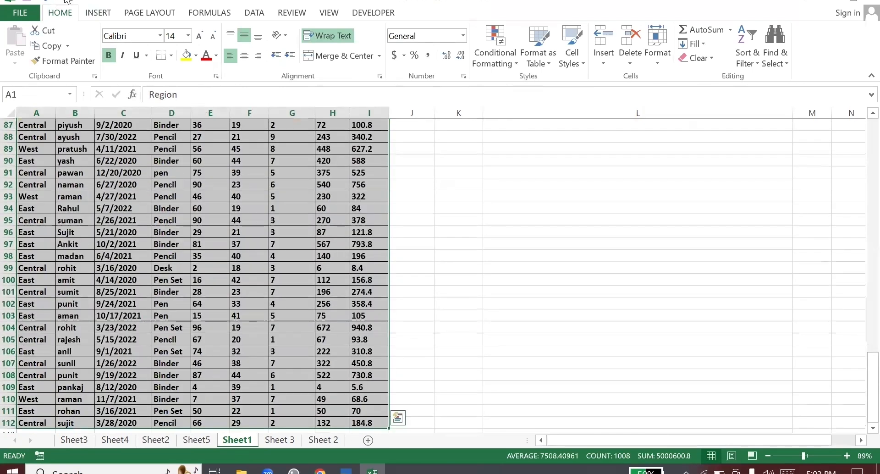
Step: Create a PivotTable from Sheet1's range A1:I112 on a new worksheet
click(95, 14)
click(31, 42)
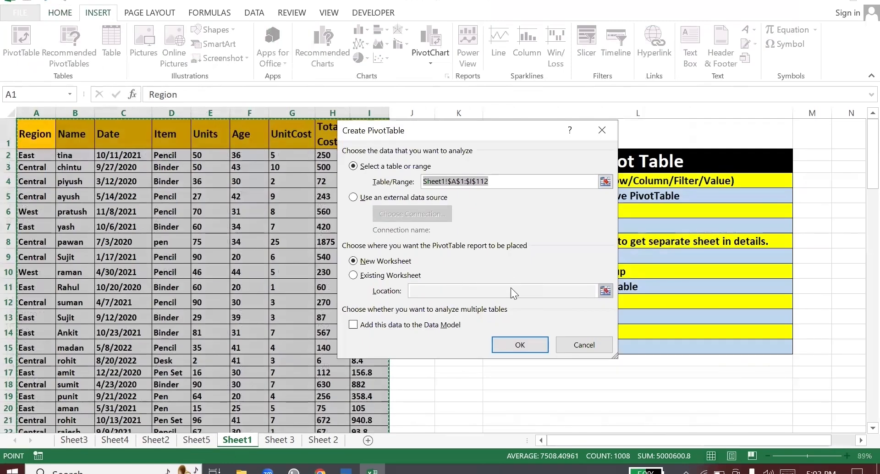
click(501, 351)
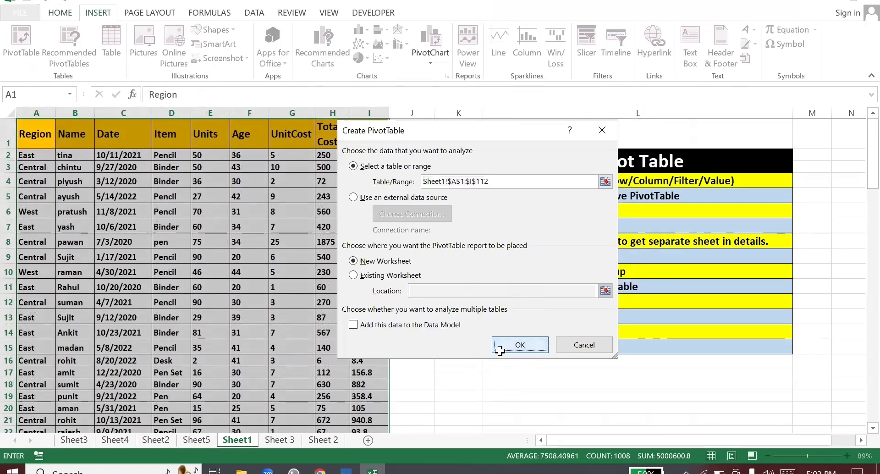
click(277, 440)
click(237, 441)
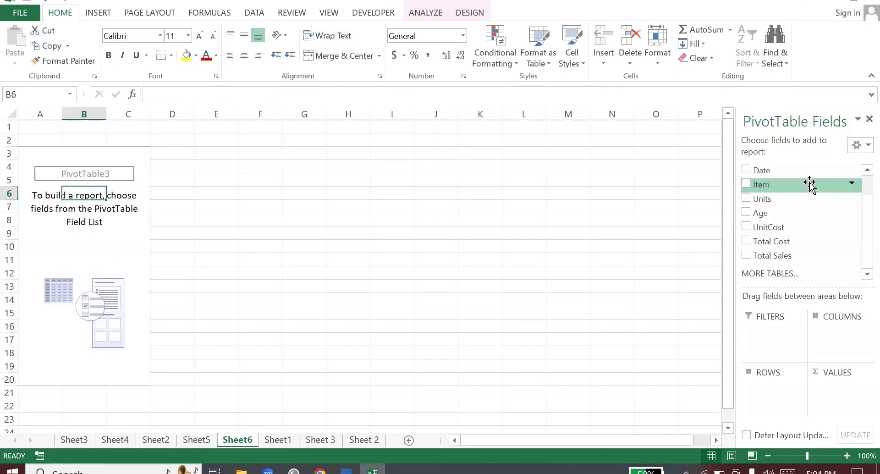
Step: Add the Date field to the rows and Total Sales to the values, and check the daily sales
click(741, 169)
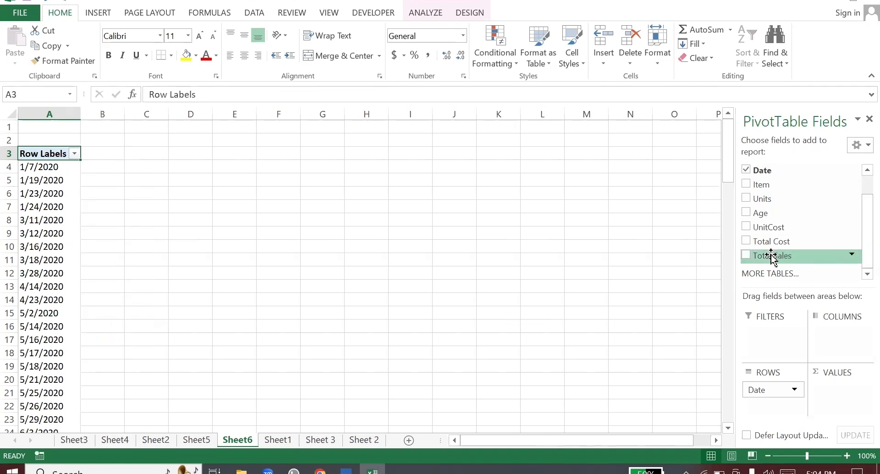
click(746, 255)
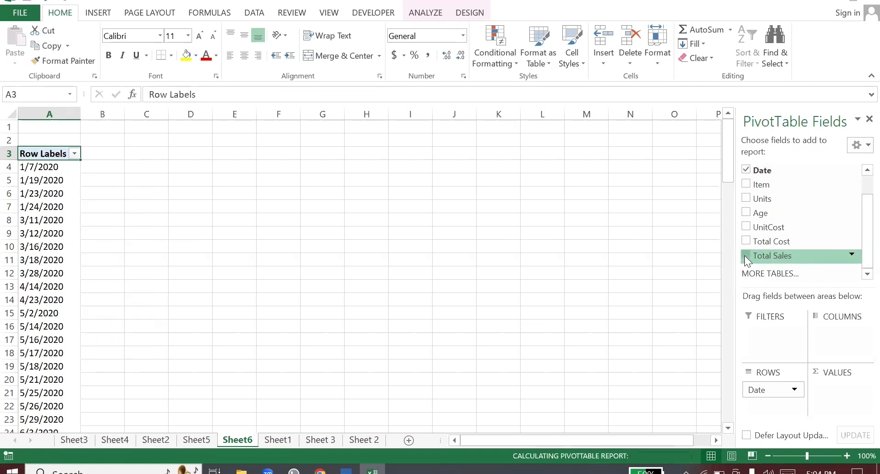
click(393, 242)
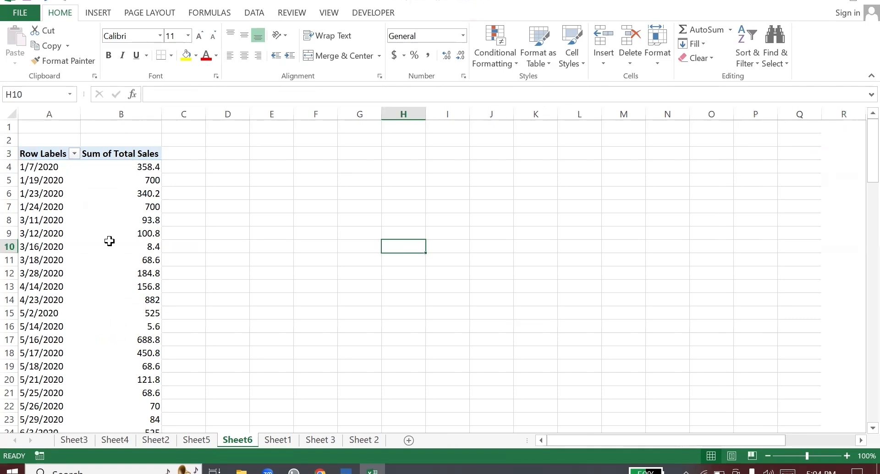
click(53, 200)
click(148, 172)
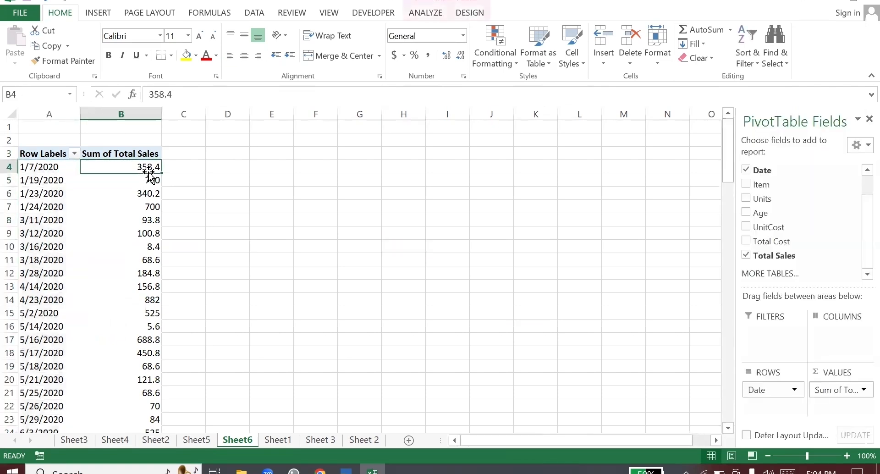
Step: Group the PivotTable's date row labels by Years only, and select the three yearly sales values
right_click(45, 224)
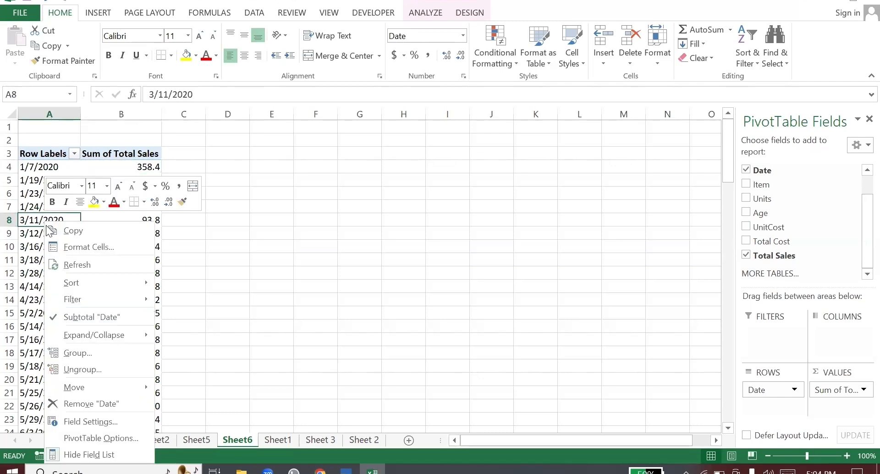
click(77, 353)
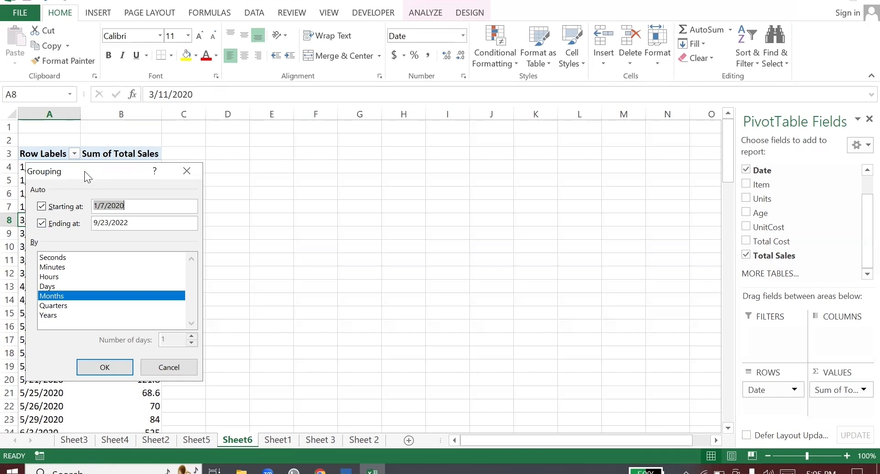
click(51, 316)
click(50, 296)
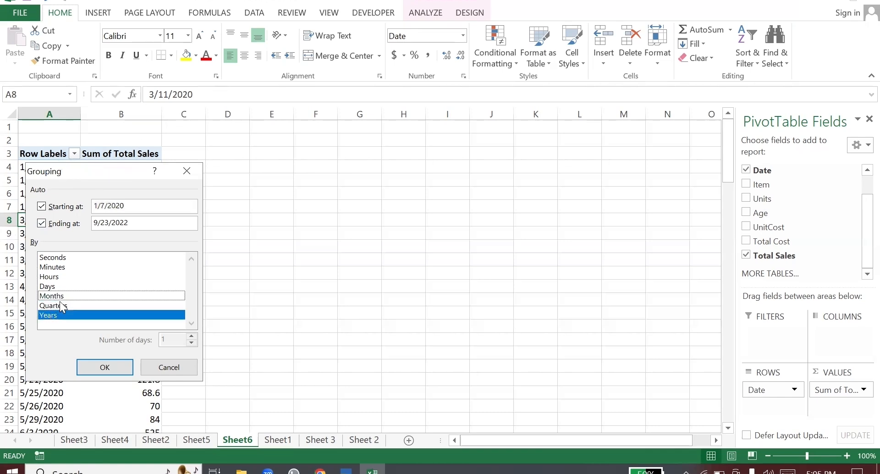
click(109, 370)
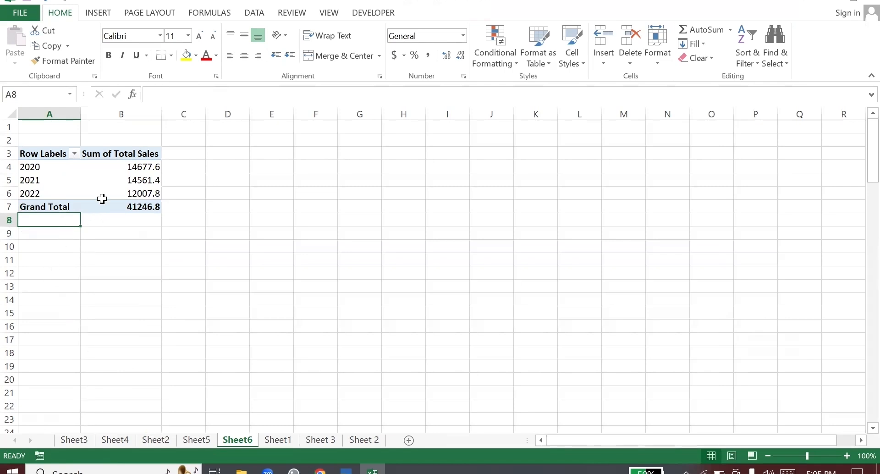
drag(125, 166, 129, 200)
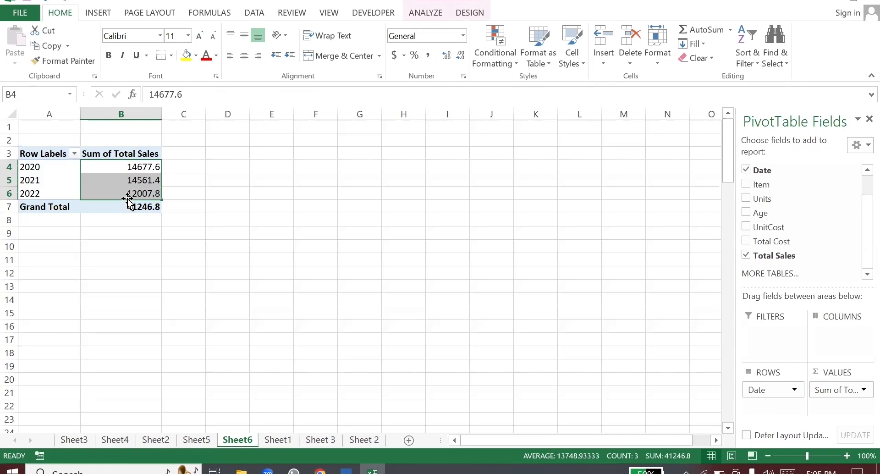
Step: Ungroup the year row labels back to individual dates
click(49, 184)
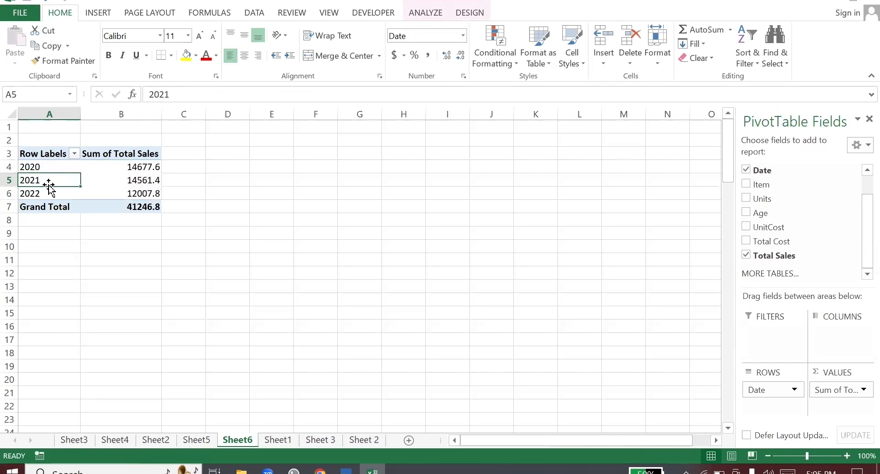
right_click(47, 181)
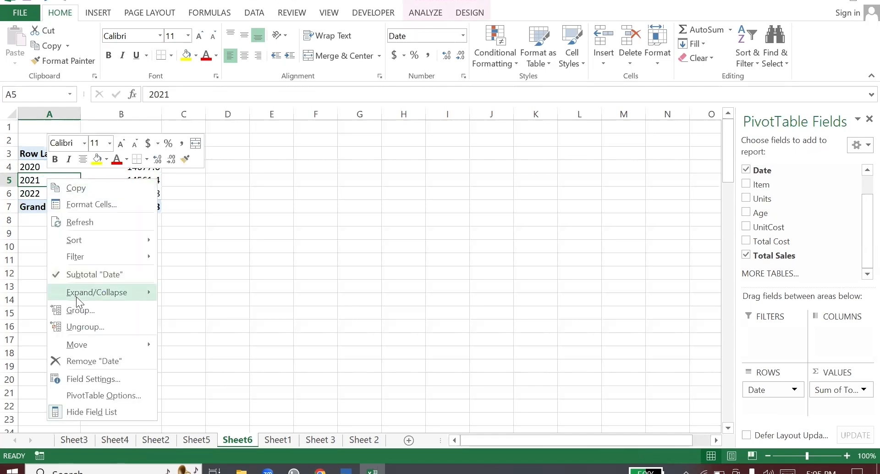
click(77, 327)
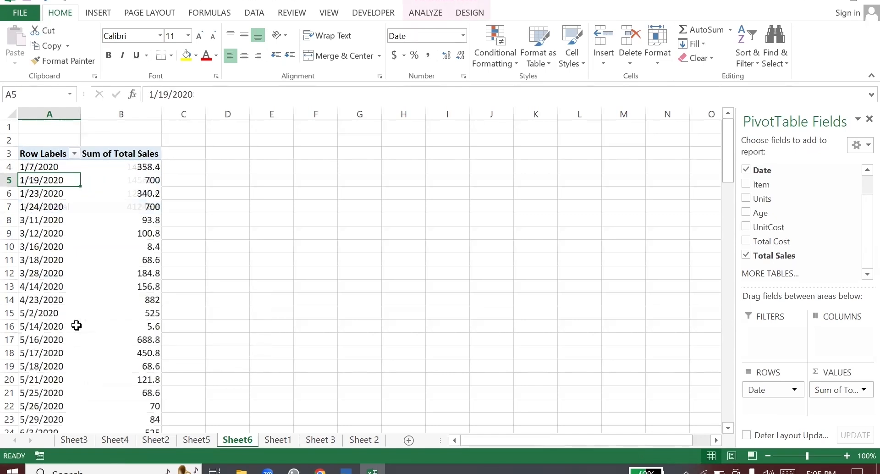
Step: Group the PivotTable's date row labels by Months only, and check the January and February sales
right_click(50, 260)
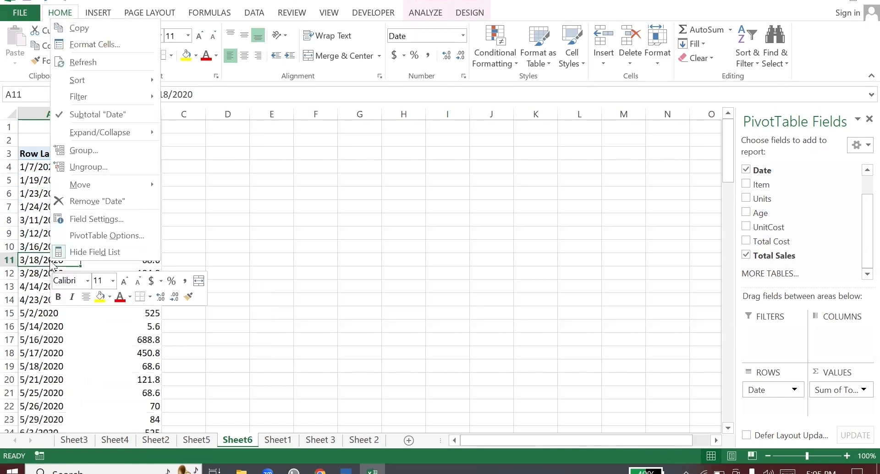
click(81, 150)
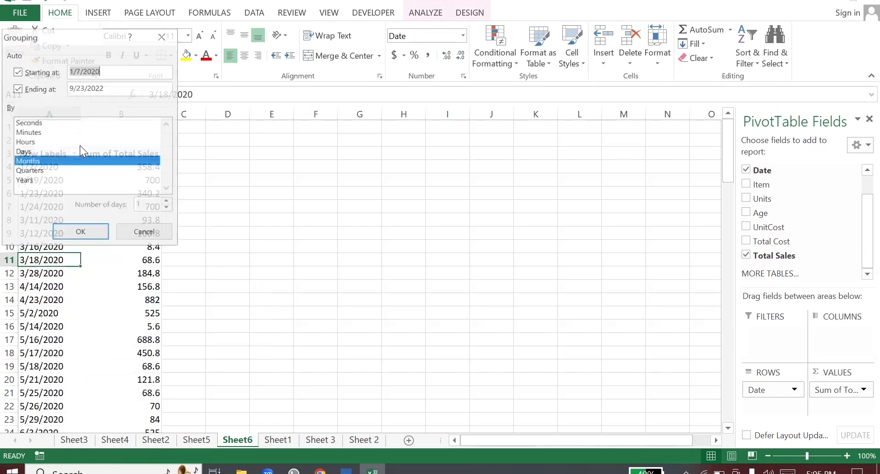
click(21, 180)
click(29, 164)
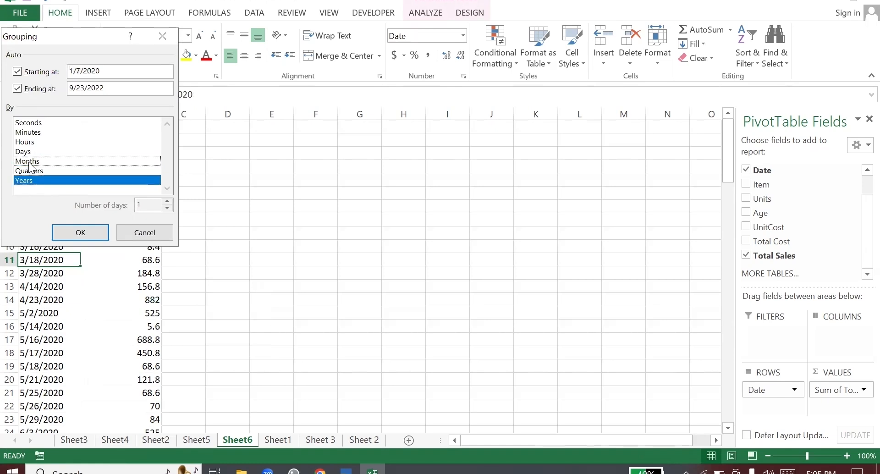
click(27, 178)
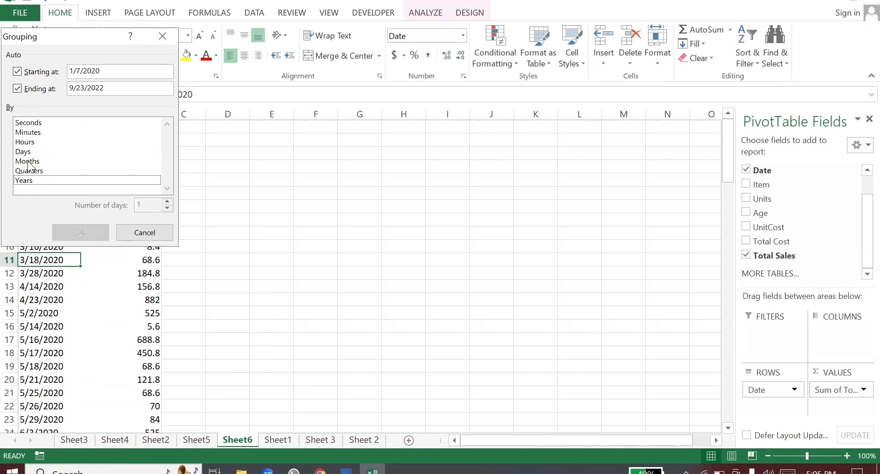
click(27, 161)
click(73, 233)
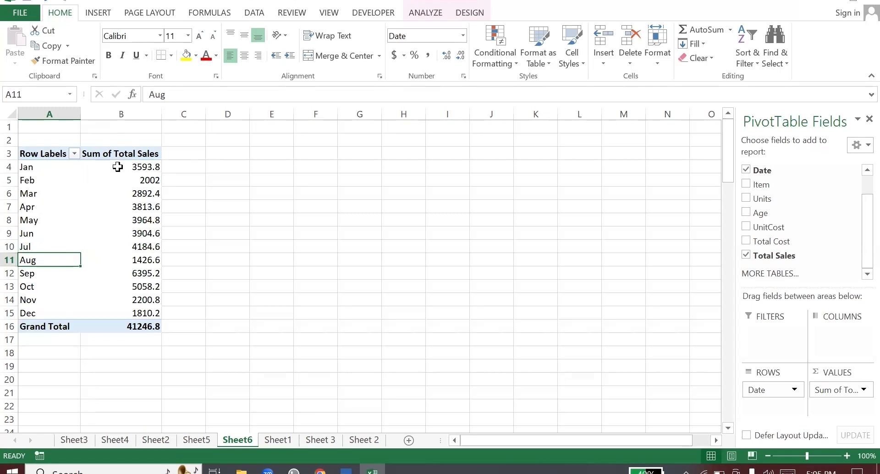
mouse_move(147, 163)
mouse_move(147, 182)
Step: Ungroup the month row labels and group the dates by Quarters only
right_click(23, 221)
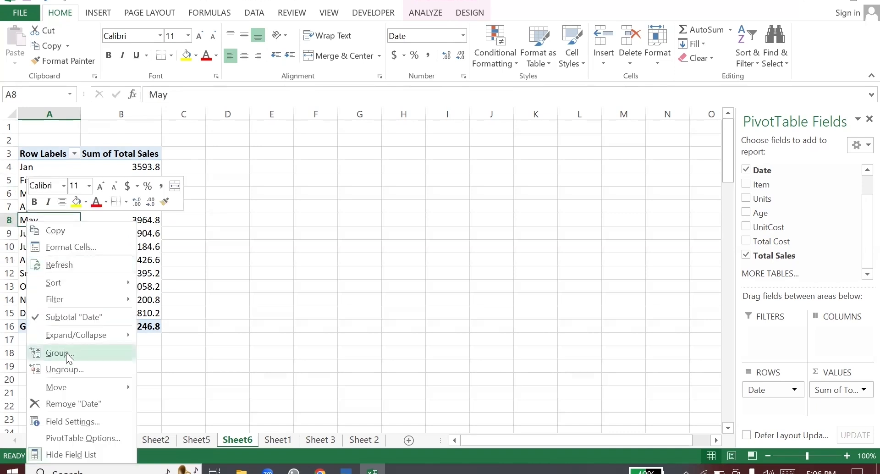
click(64, 365)
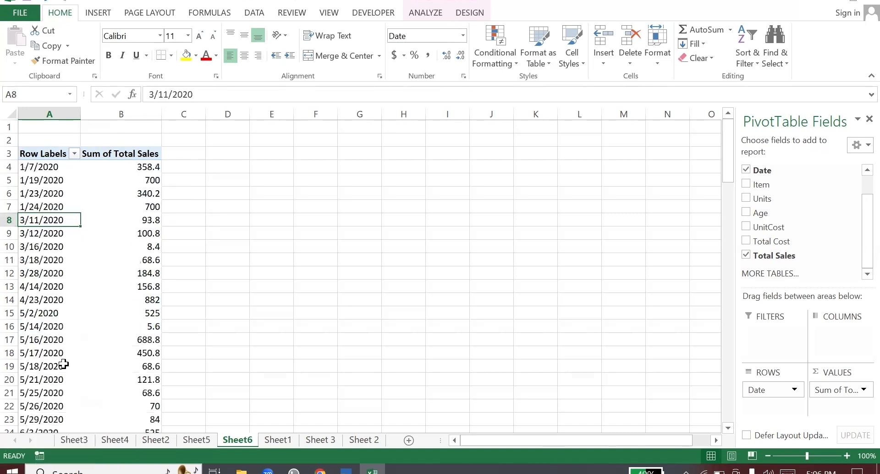
right_click(42, 285)
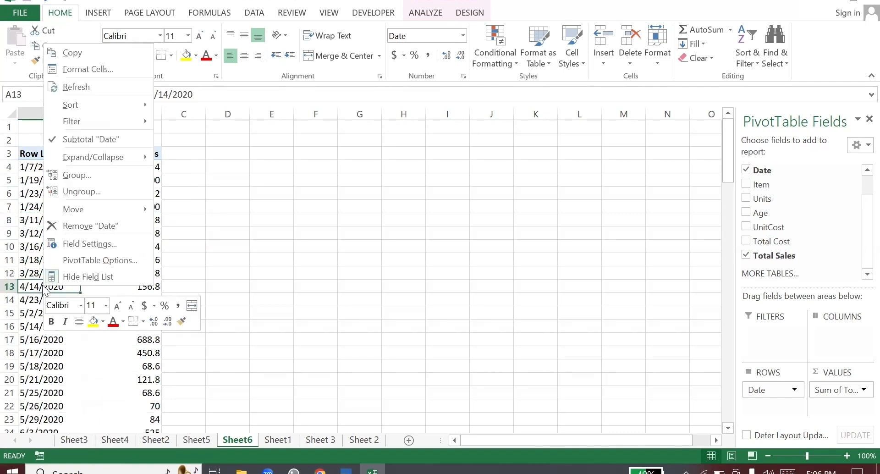
click(82, 176)
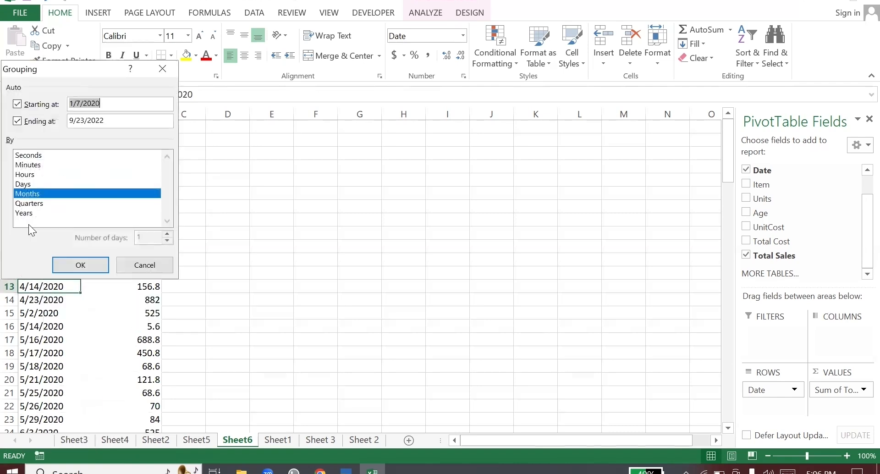
click(25, 194)
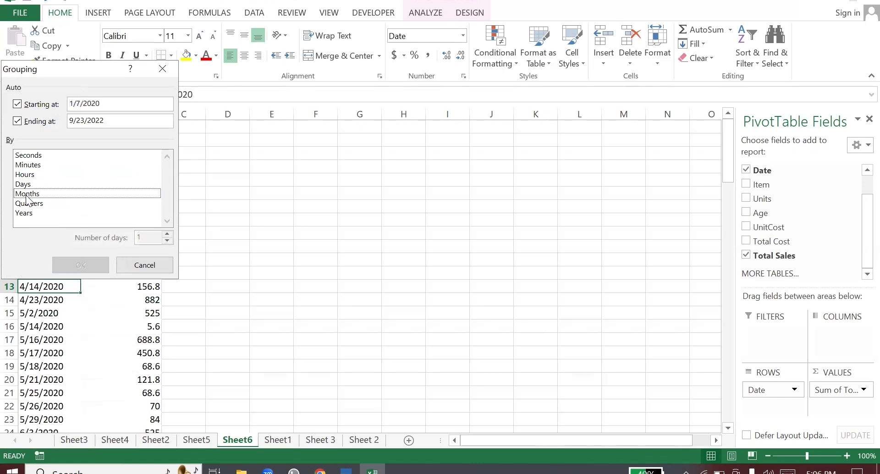
click(30, 204)
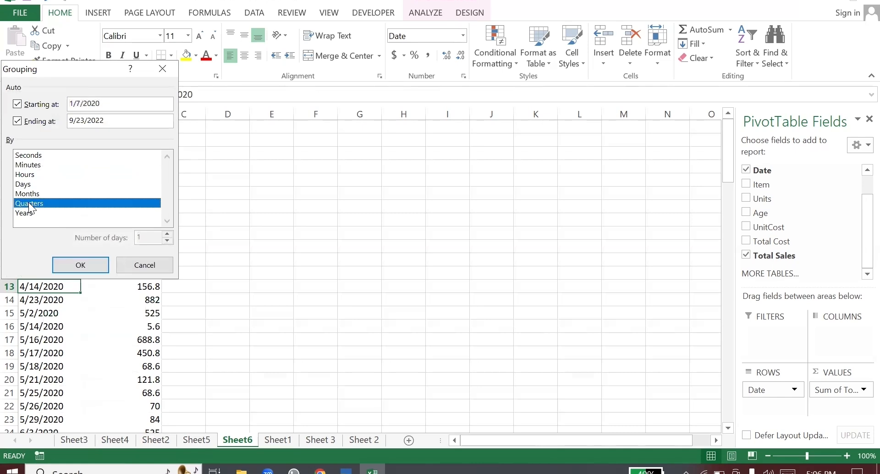
click(78, 268)
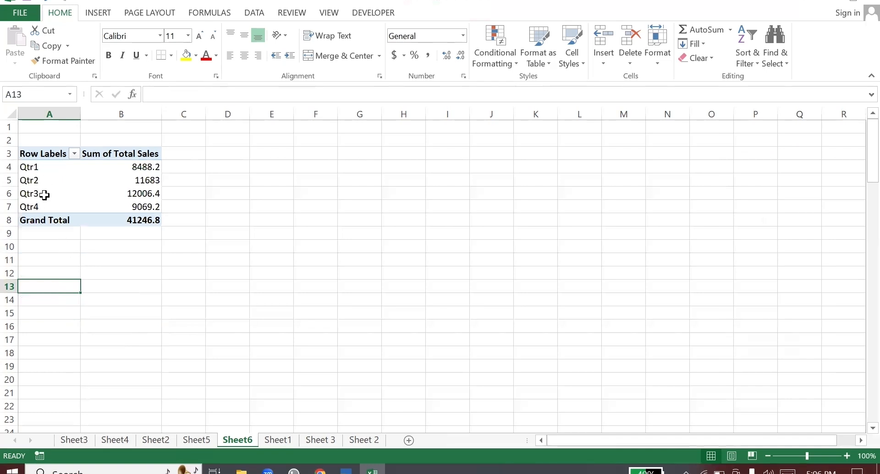
click(40, 167)
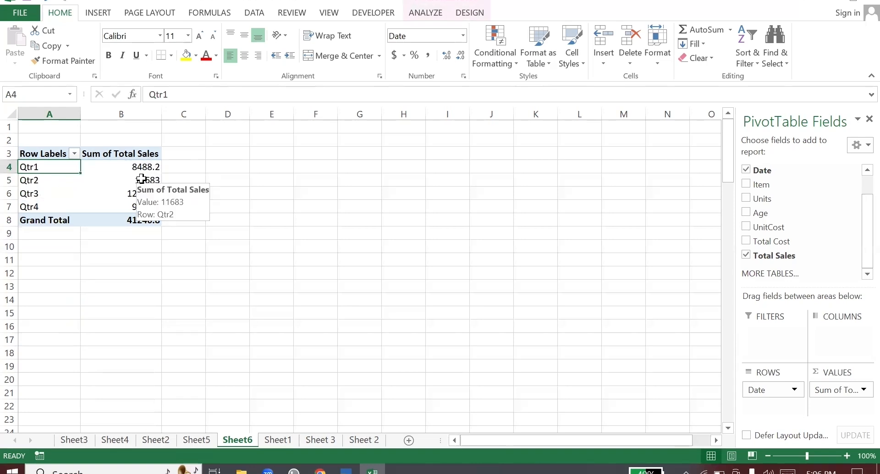
Step: Ungroup the quarter row labels, group the dates by both Months and Quarters, and select April and May under Qtr2
right_click(34, 193)
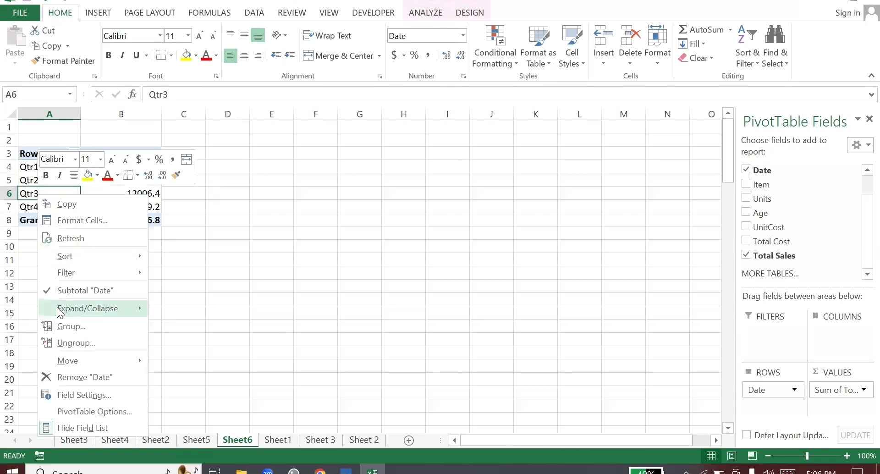
click(64, 337)
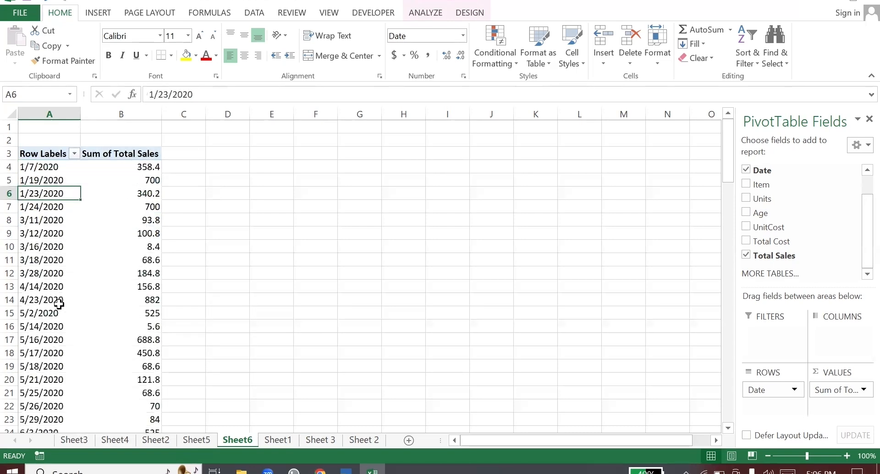
right_click(51, 300)
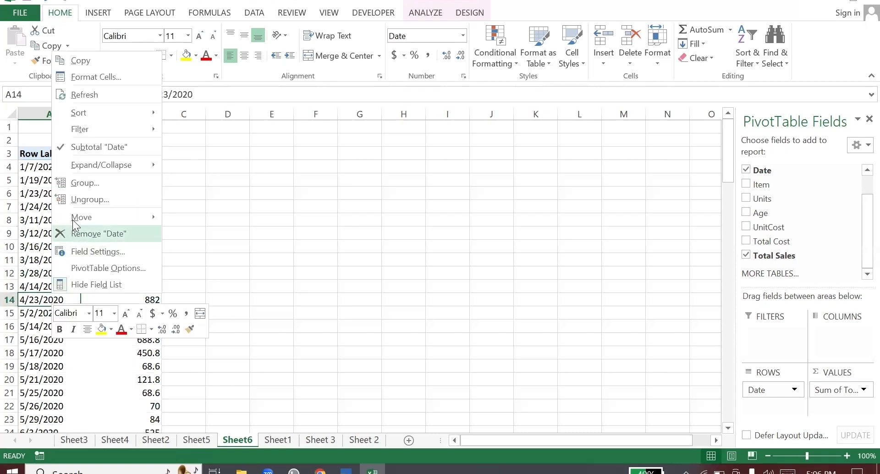
click(76, 184)
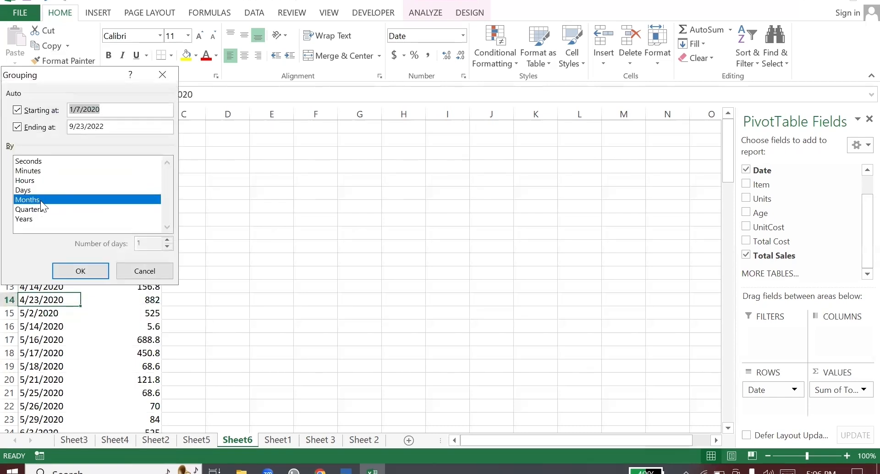
click(32, 209)
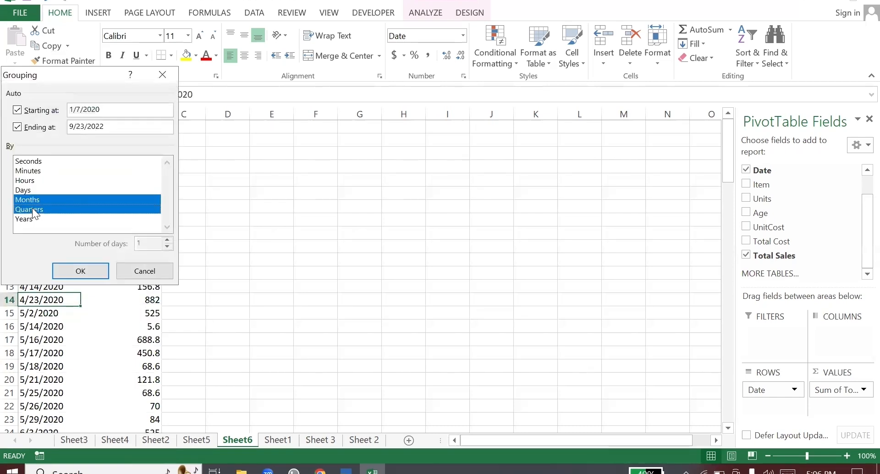
click(68, 271)
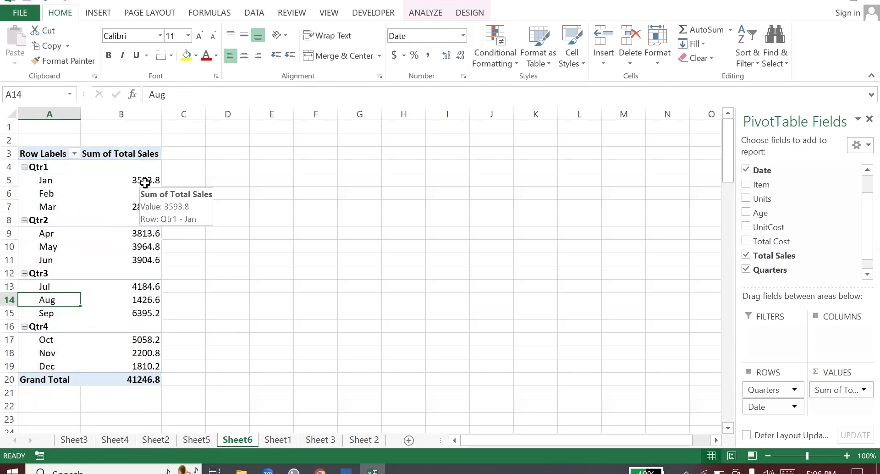
drag(48, 233, 55, 246)
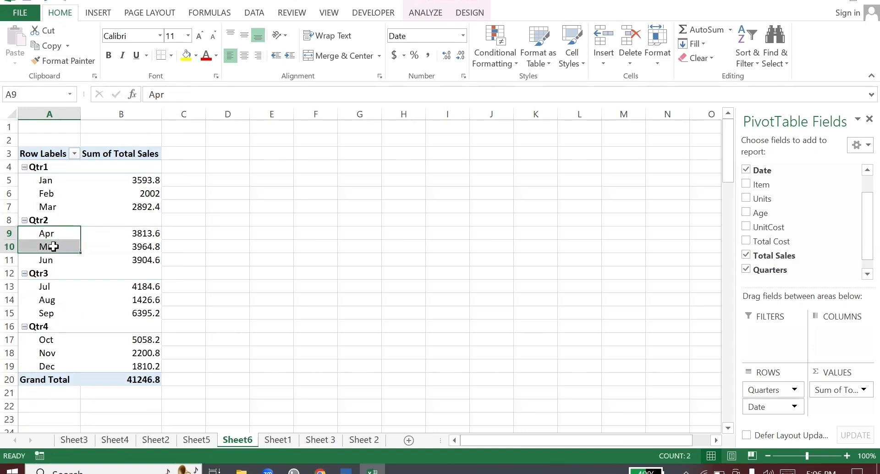
Step: Replace Total Sales with Total Cost in the PivotTable's values
click(59, 247)
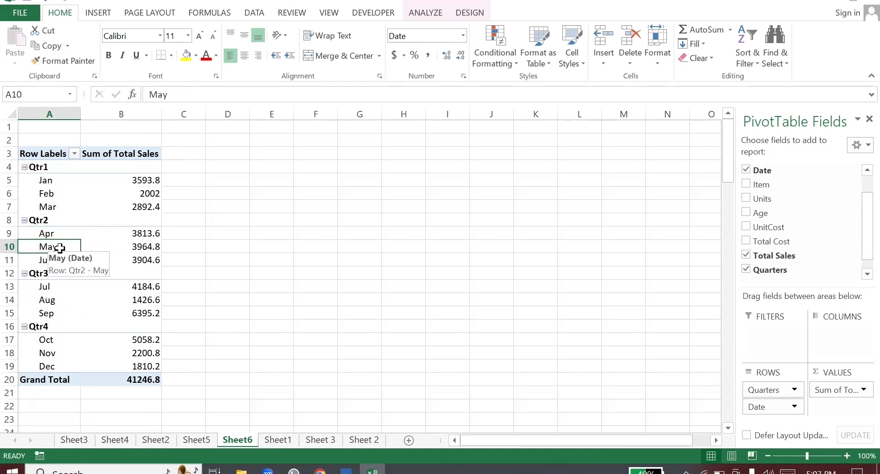
click(745, 254)
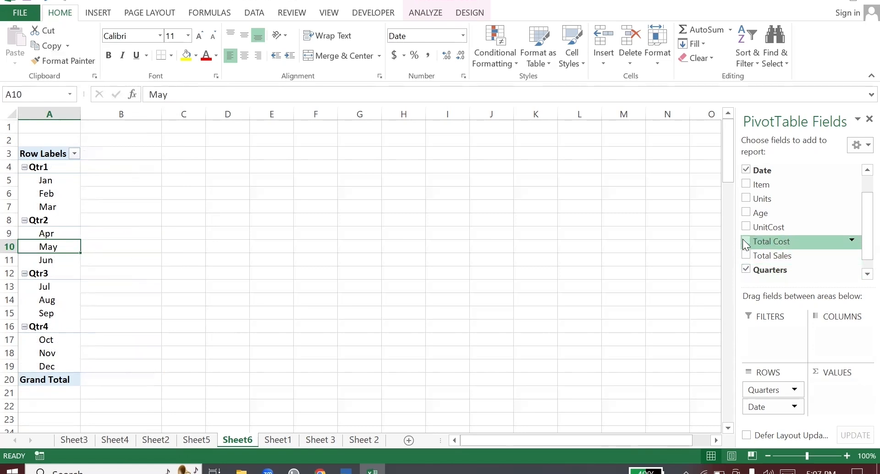
click(745, 241)
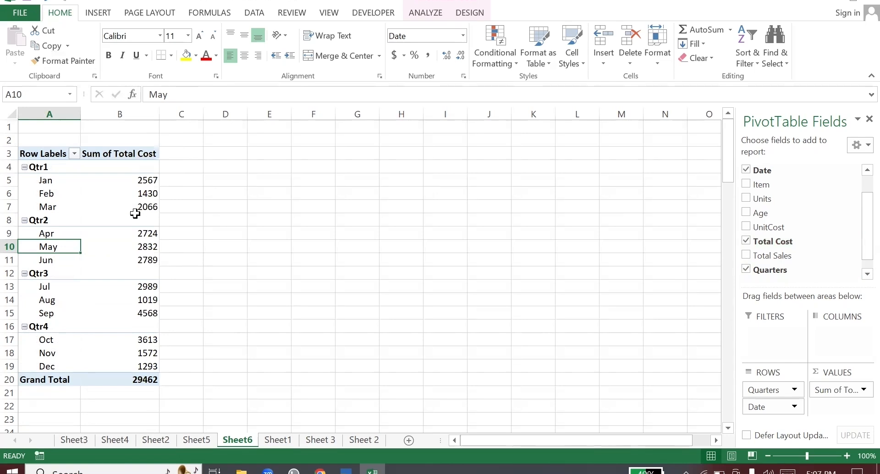
mouse_move(139, 181)
Step: Ungroup the quarter and month row labels, and group the dates by Days with 10 days per group
right_click(51, 240)
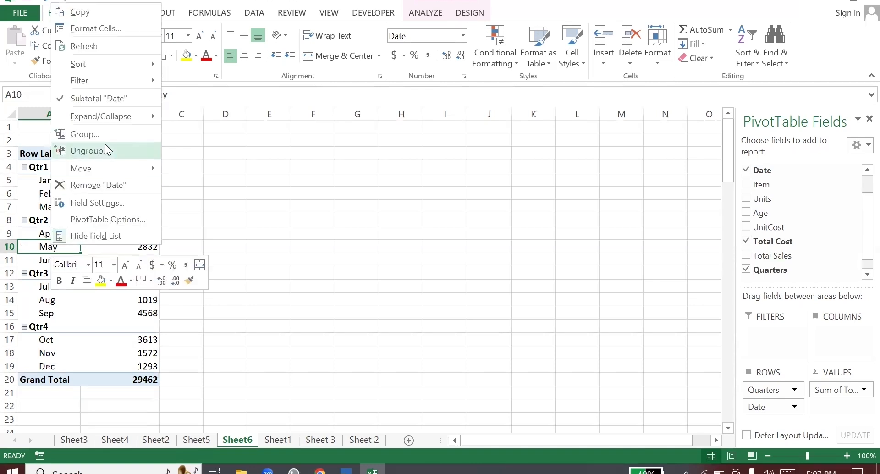
click(95, 155)
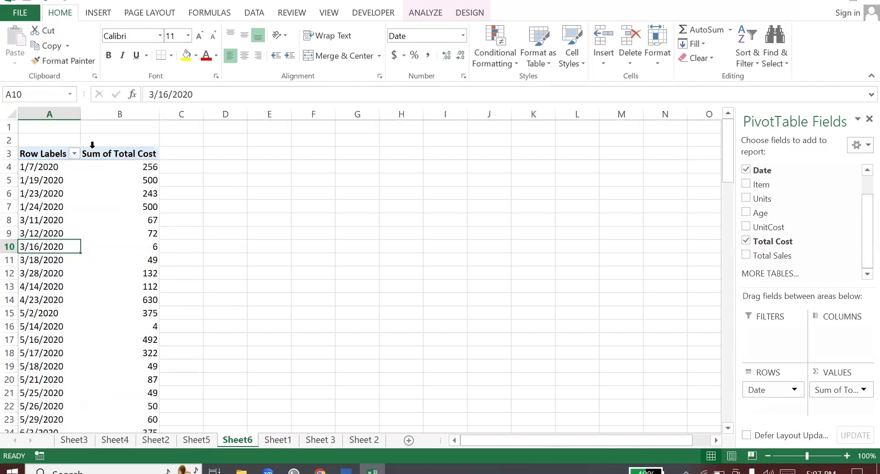
right_click(55, 275)
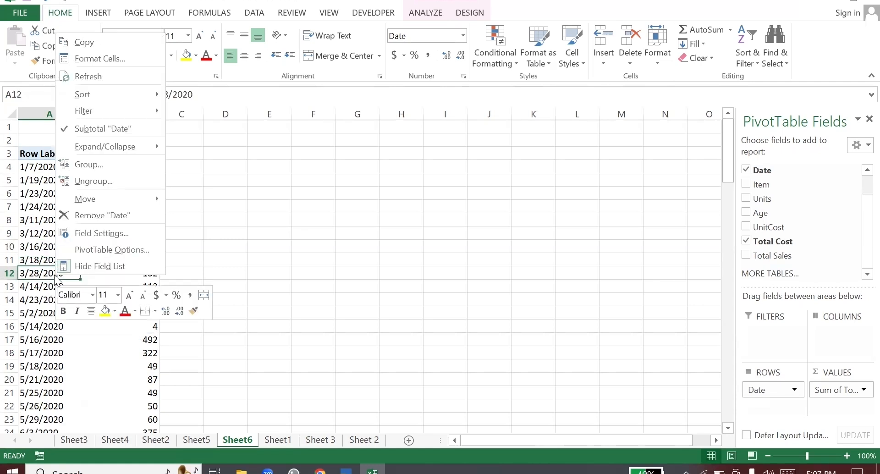
click(87, 167)
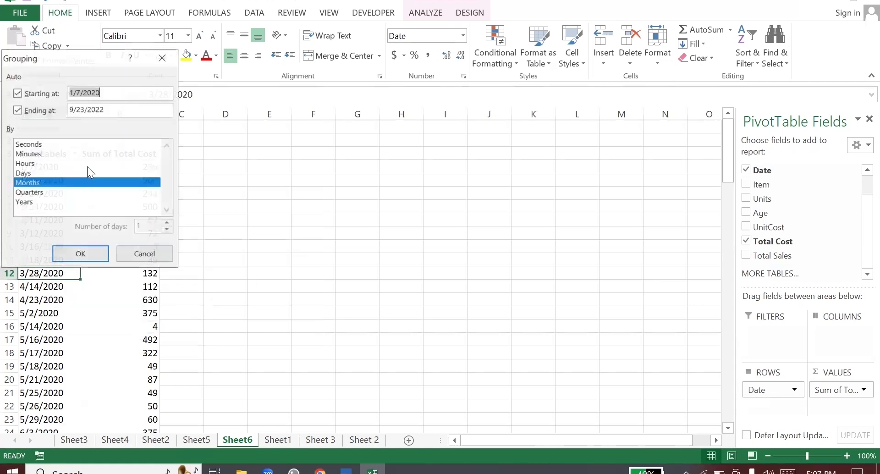
click(34, 182)
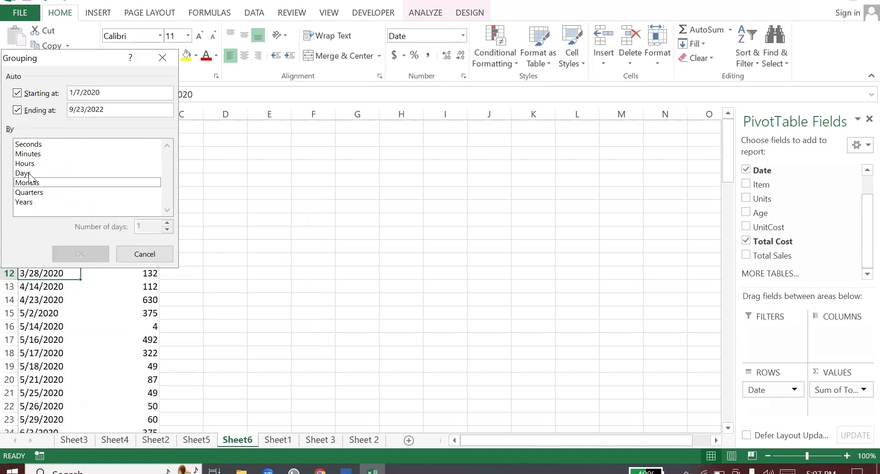
click(25, 173)
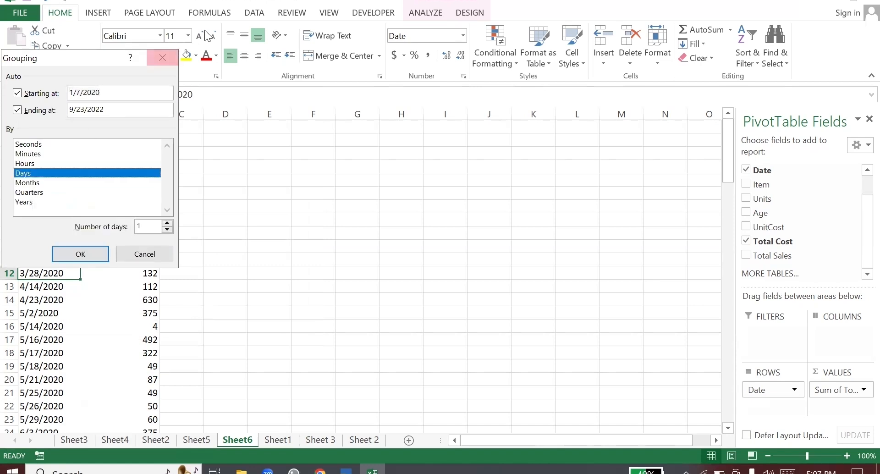
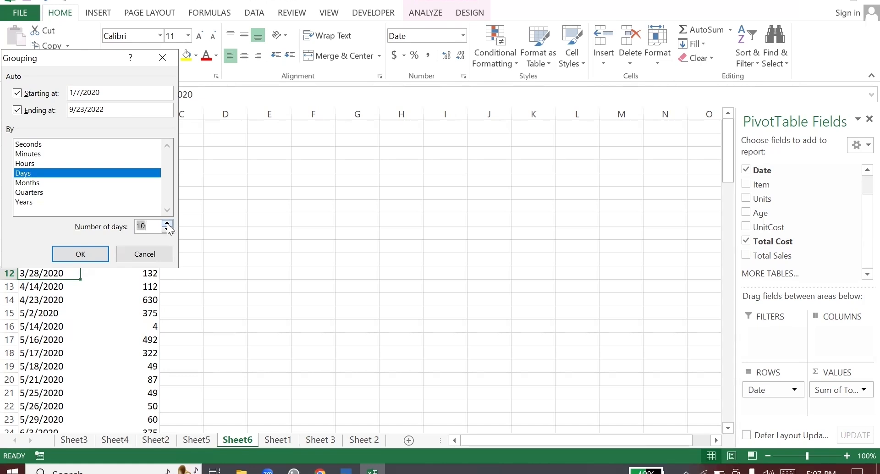
click(90, 257)
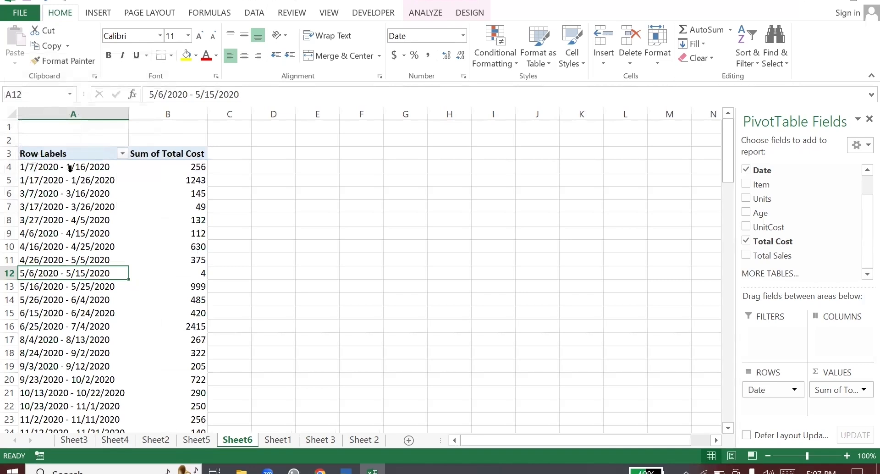
Step: Check the total costs of the first two 10-day periods, and ungroup the row labels back to individual dates
click(70, 169)
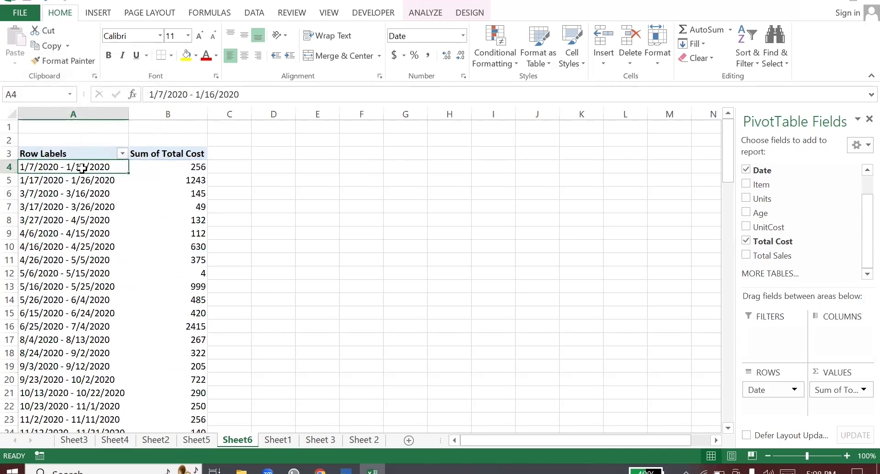
click(185, 166)
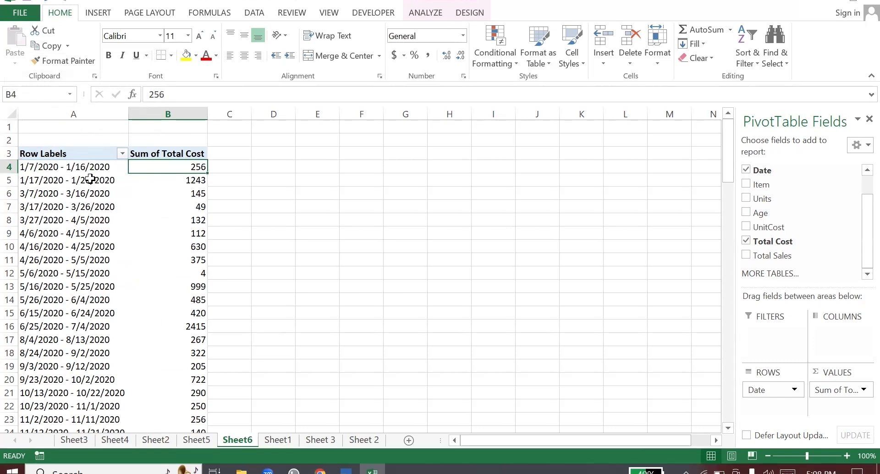
click(185, 179)
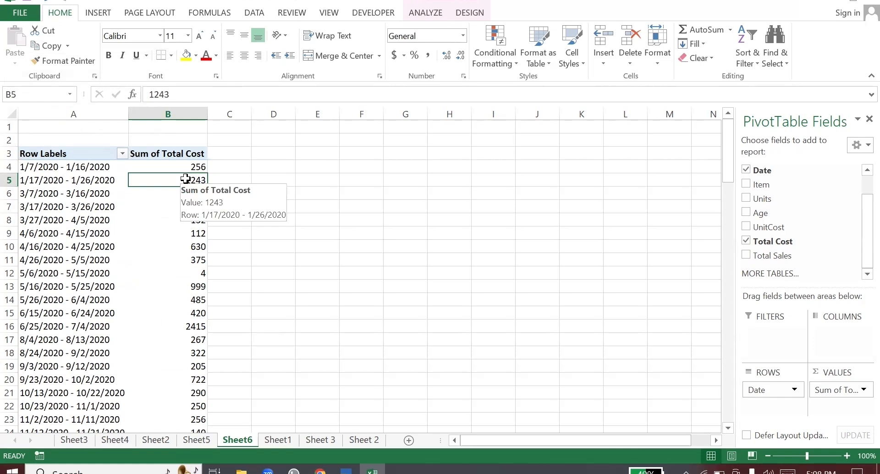
right_click(46, 194)
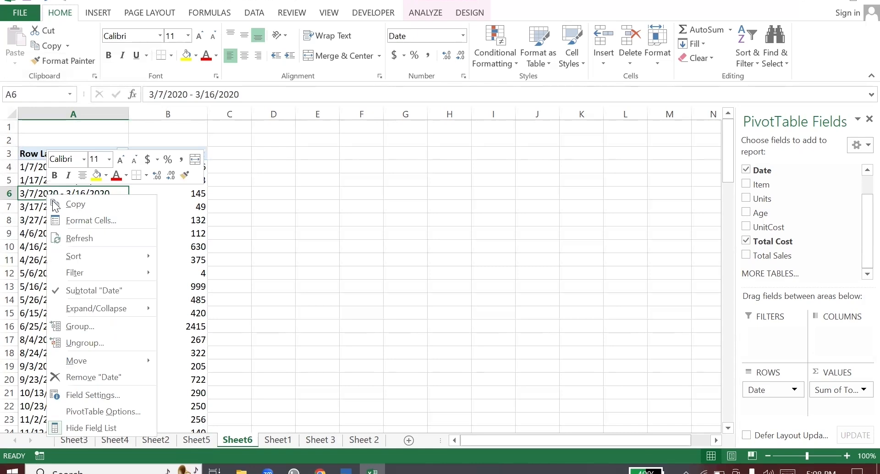
click(84, 339)
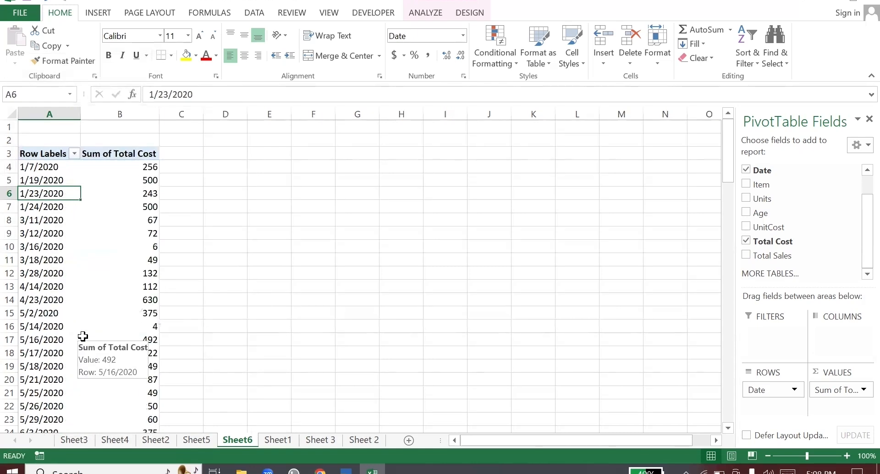
Step: Create a PivotTable on a new worksheet from Sheet1's complete sales data, A1:I112
key(ctrl+Page_Down)
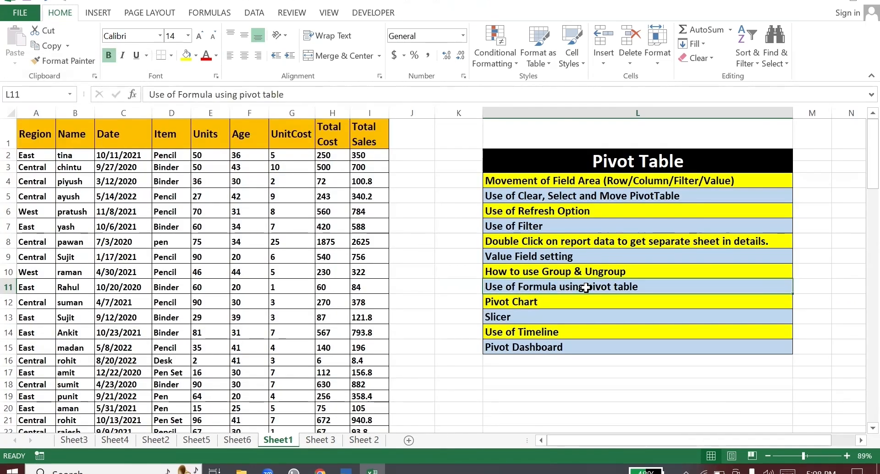
click(305, 239)
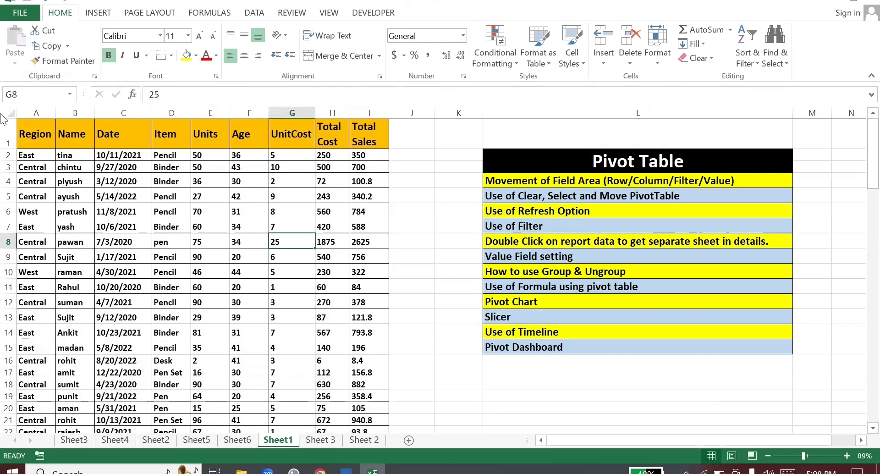
click(41, 130)
key(ctrl+shift+Right)
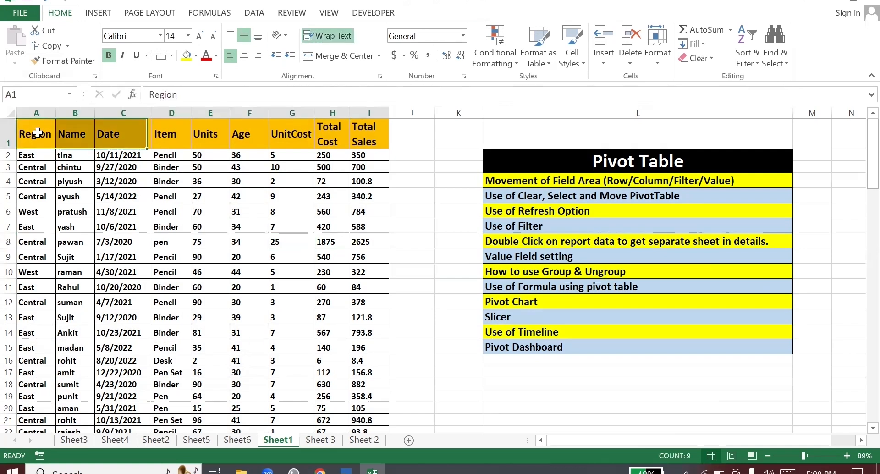
key(ctrl+shift+Down)
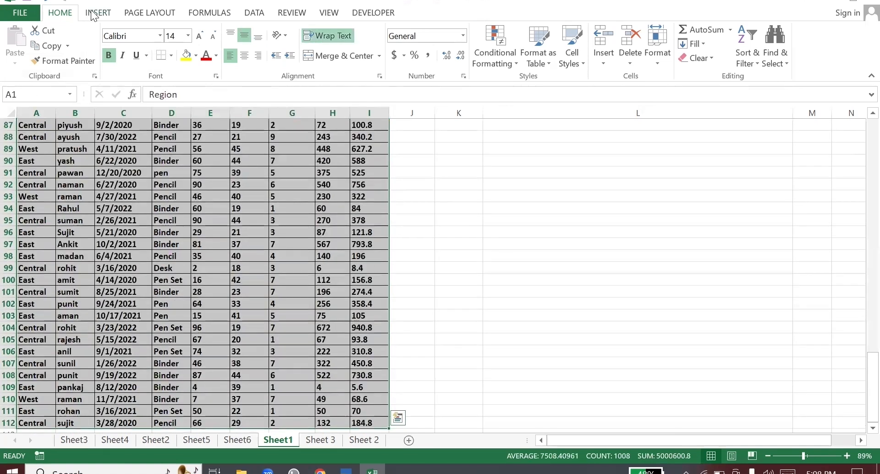
click(94, 13)
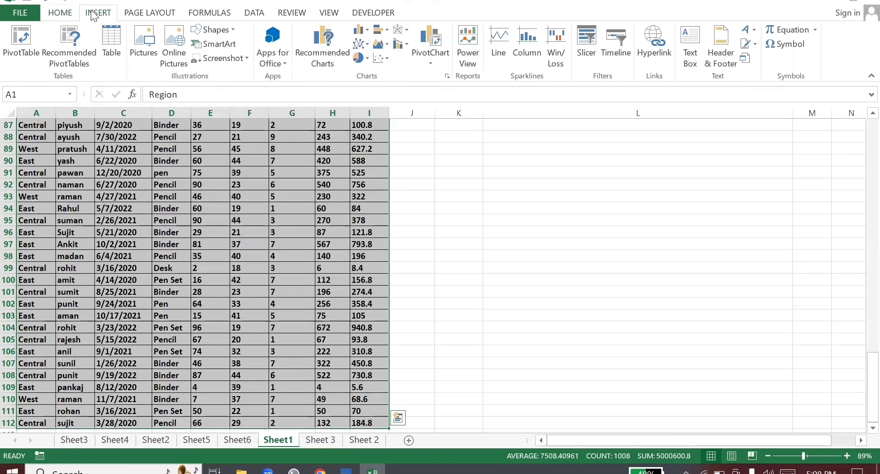
click(21, 45)
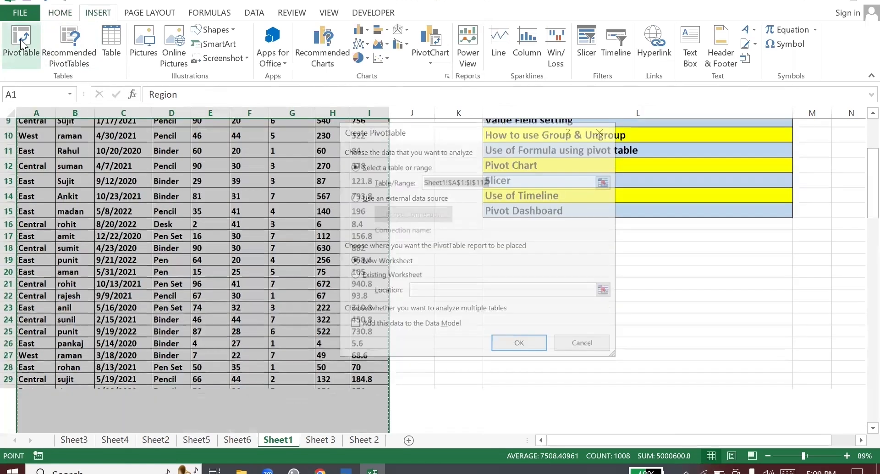
click(509, 348)
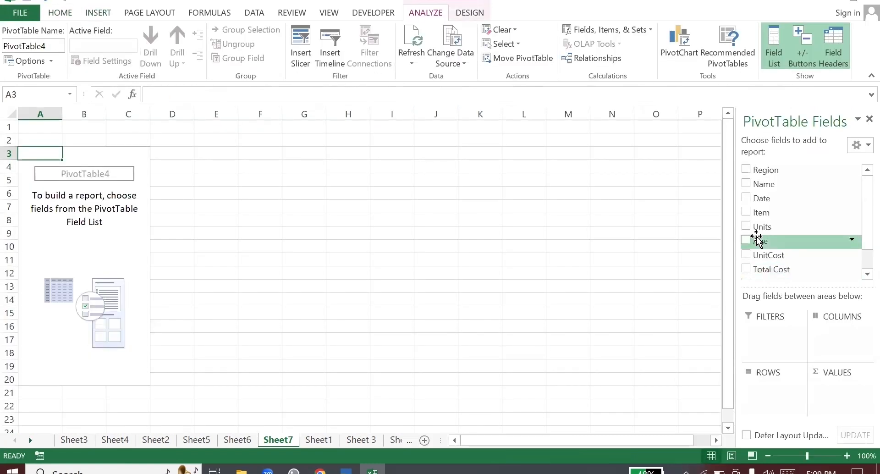
Step: Add Name to the new PivotTable's rows and Total Cost and Total Sales to its values
click(746, 183)
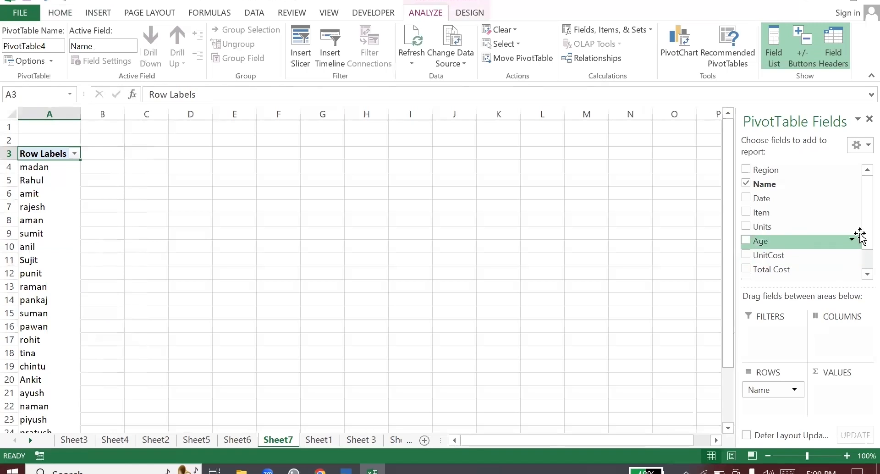
drag(859, 226, 784, 256)
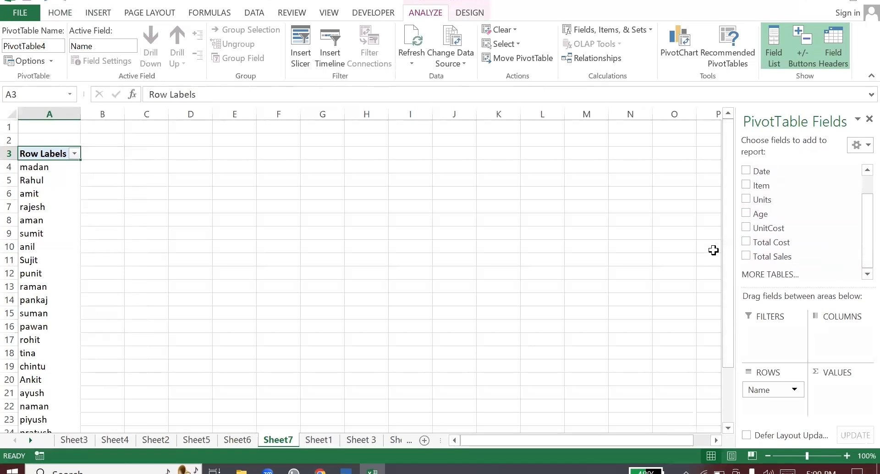
click(749, 244)
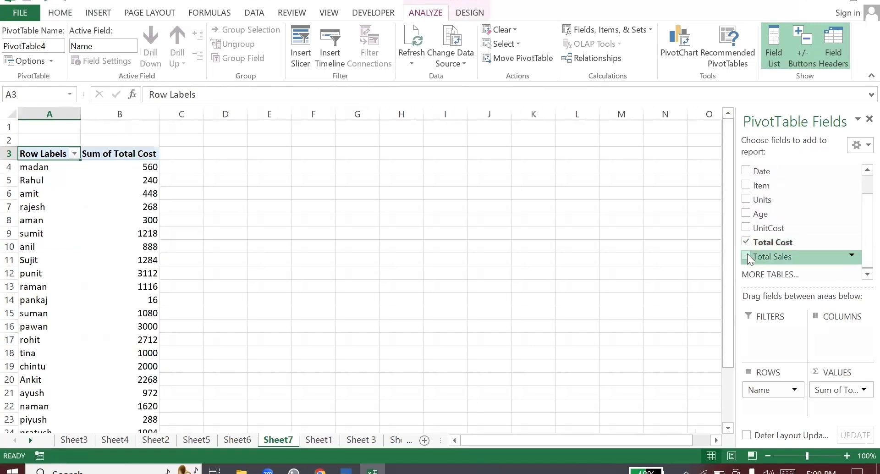
click(746, 256)
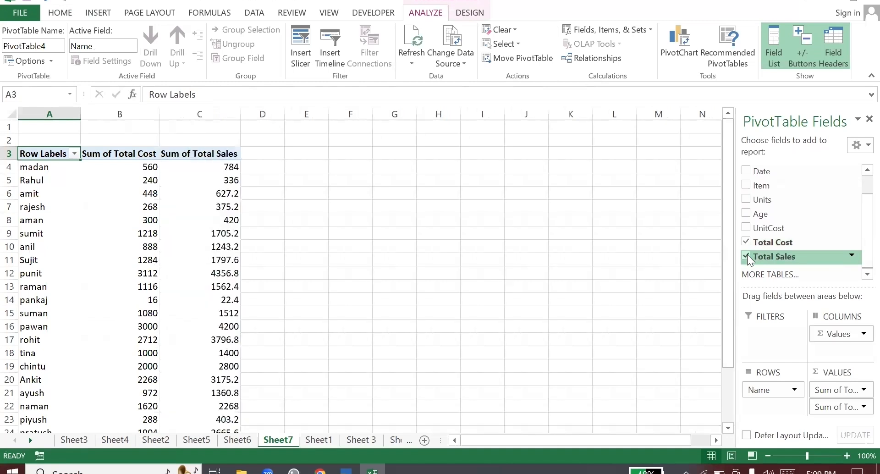
click(212, 258)
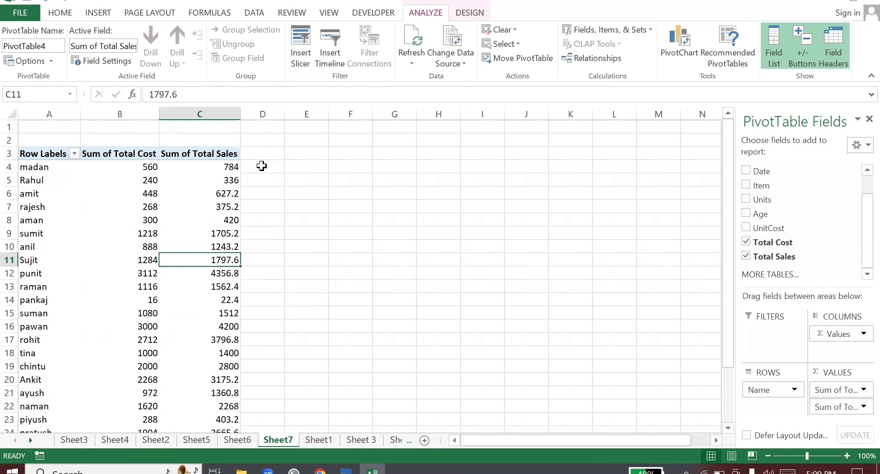
click(422, 16)
click(308, 206)
Step: Start a new calculated field in the PivotTable and name it Profit
click(218, 198)
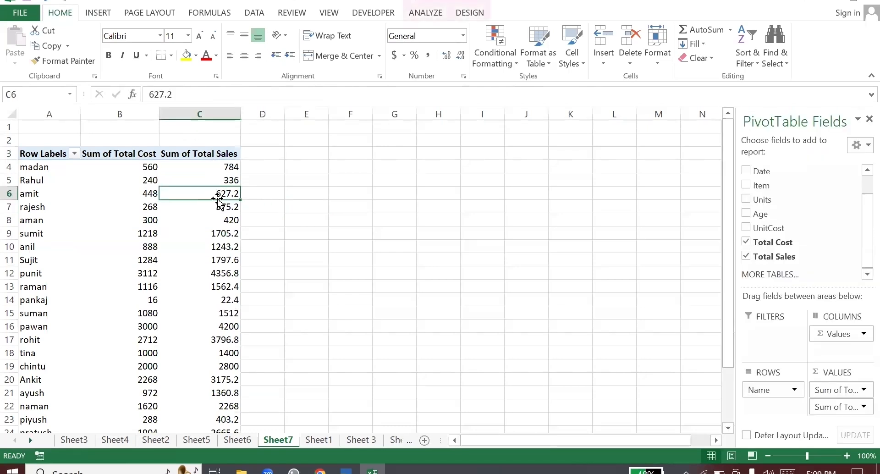
click(219, 233)
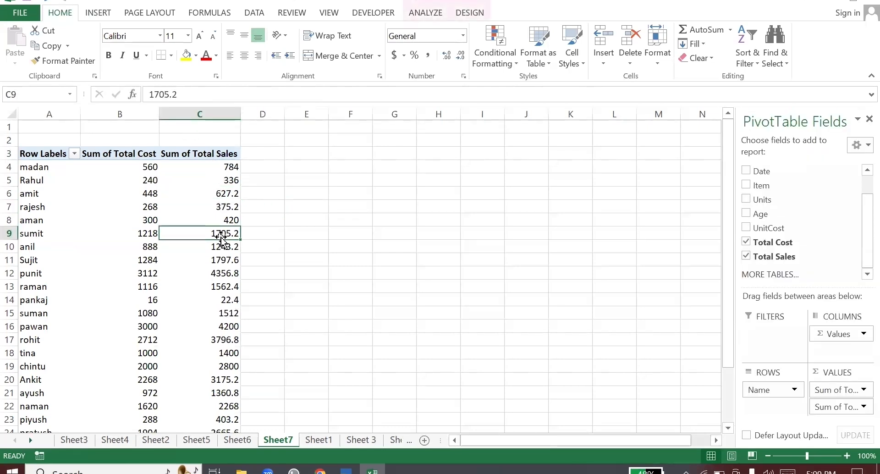
click(425, 14)
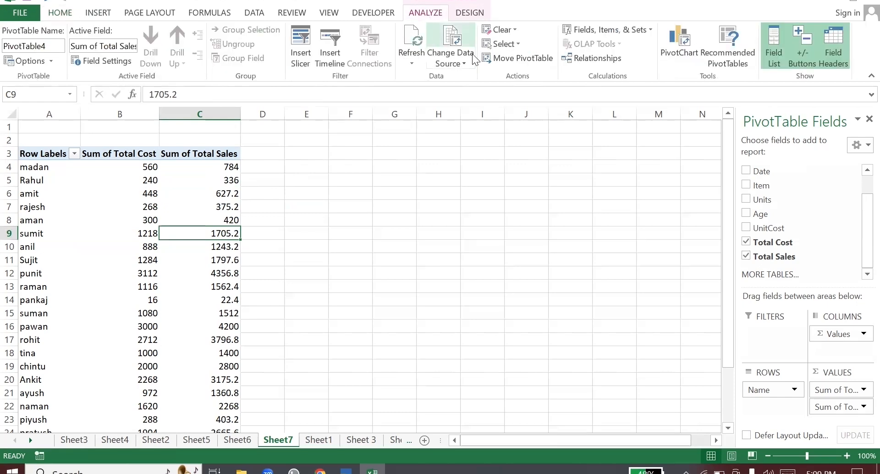
click(600, 30)
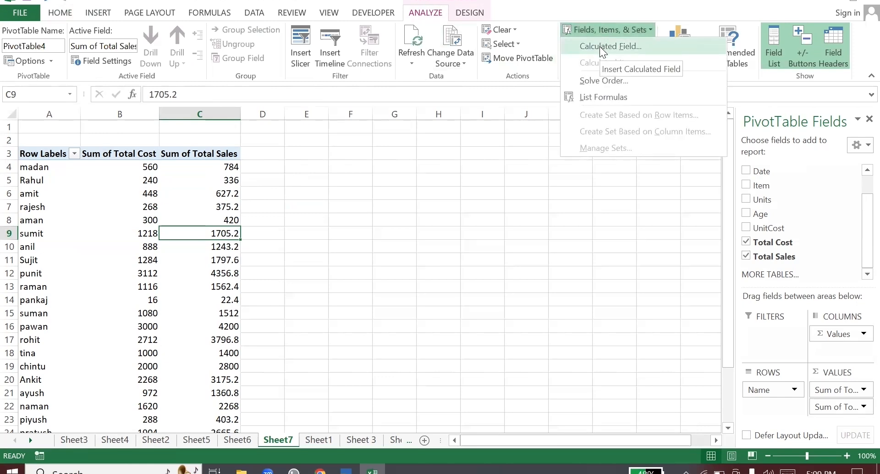
click(600, 46)
click(382, 163)
key(BackSpace)
key(BackSpace)
key(BackSpace)
key(BackSpace)
key(BackSpace)
key(BackSpace)
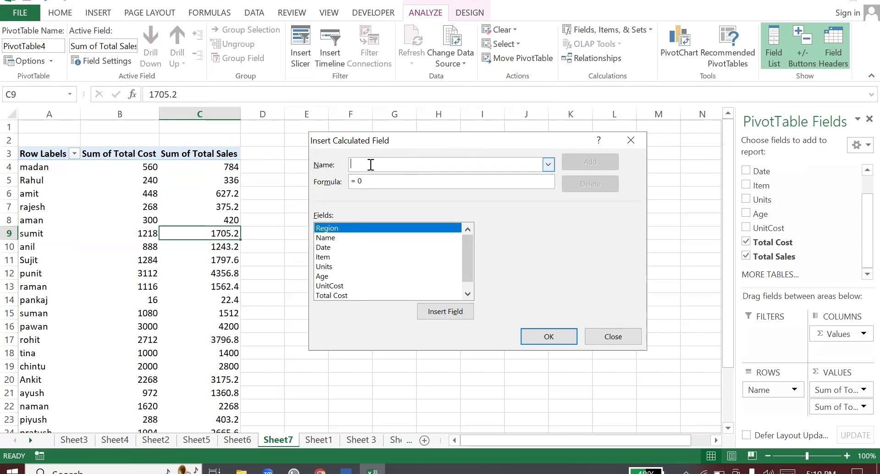
text(Profit)
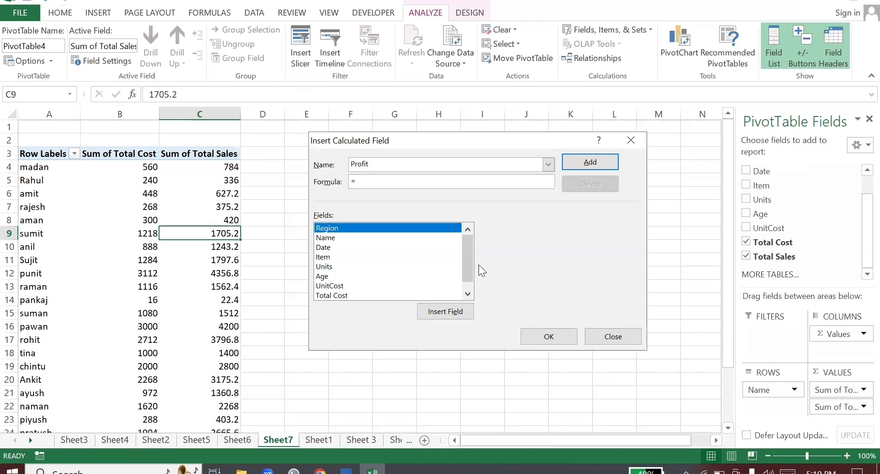
Step: Define the Profit formula as 'Total Sales' - 'Total Cost' and add the calculated field to the PivotTable
drag(466, 263, 465, 276)
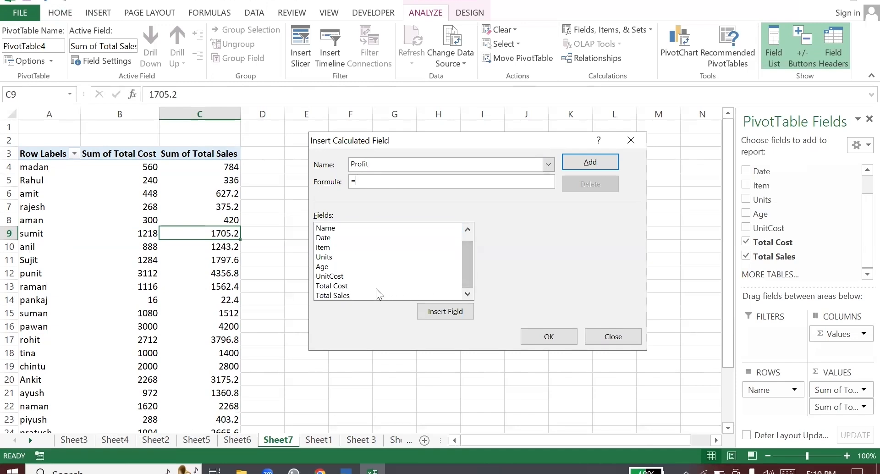
click(340, 295)
click(432, 314)
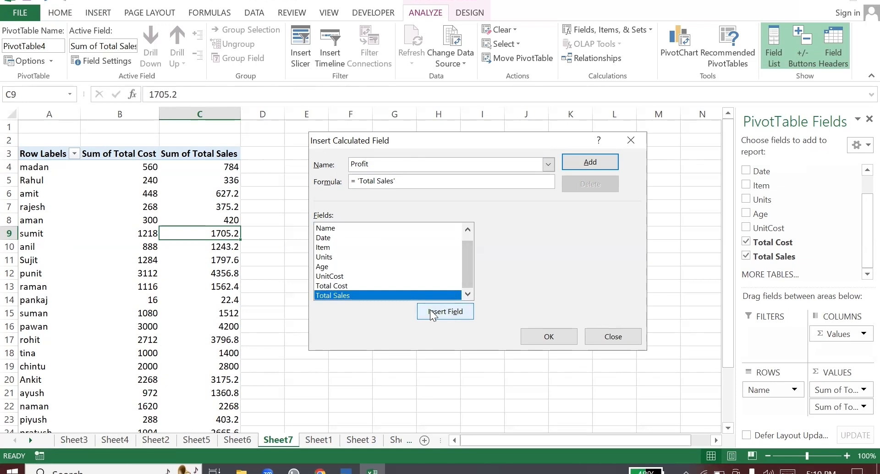
click(348, 282)
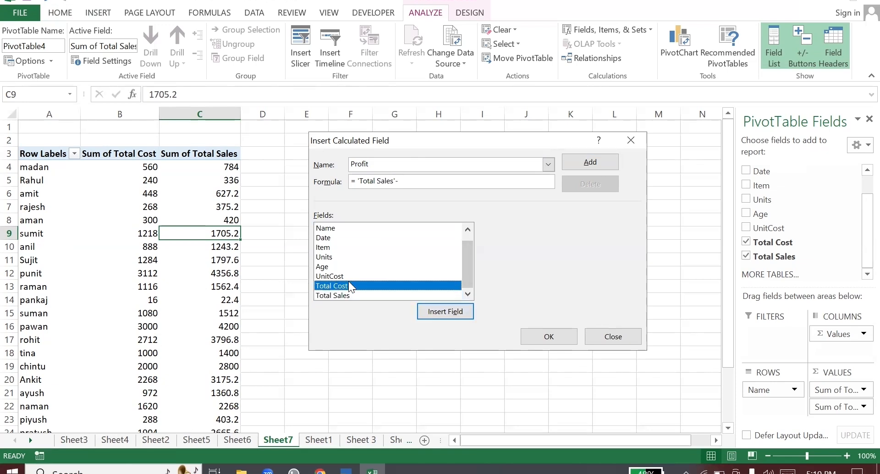
click(439, 309)
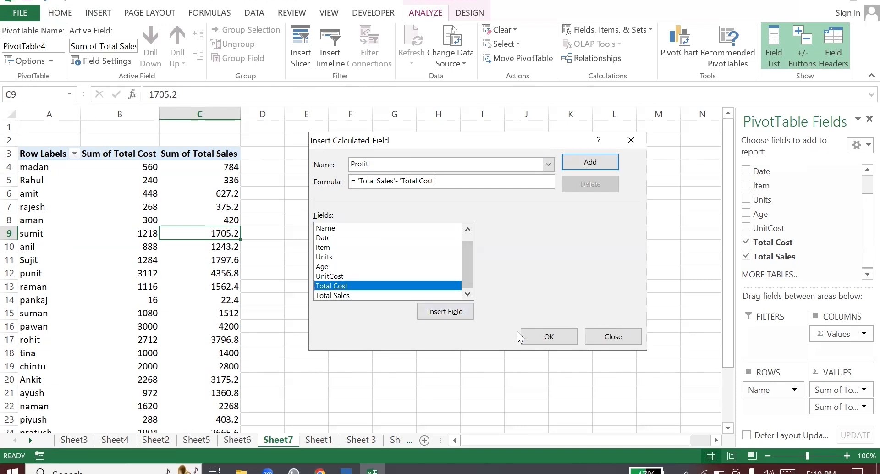
click(539, 337)
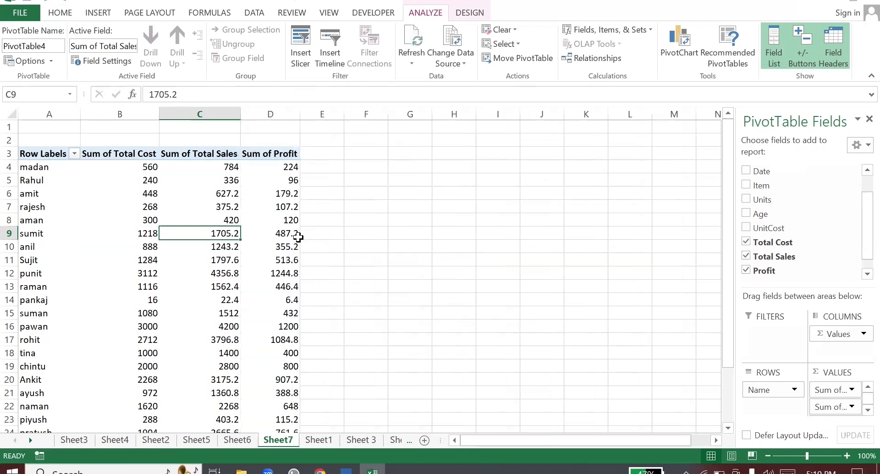
Step: Check individual Sum of Profit values against the cost and sales in the same rows
click(281, 194)
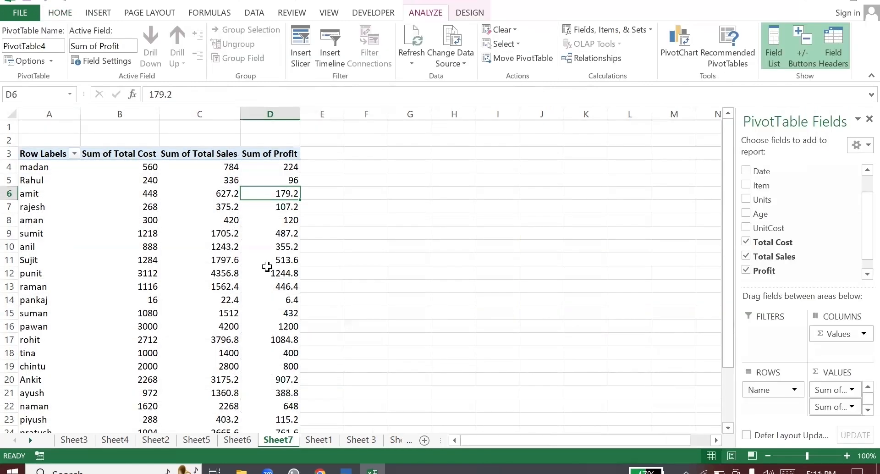
click(268, 272)
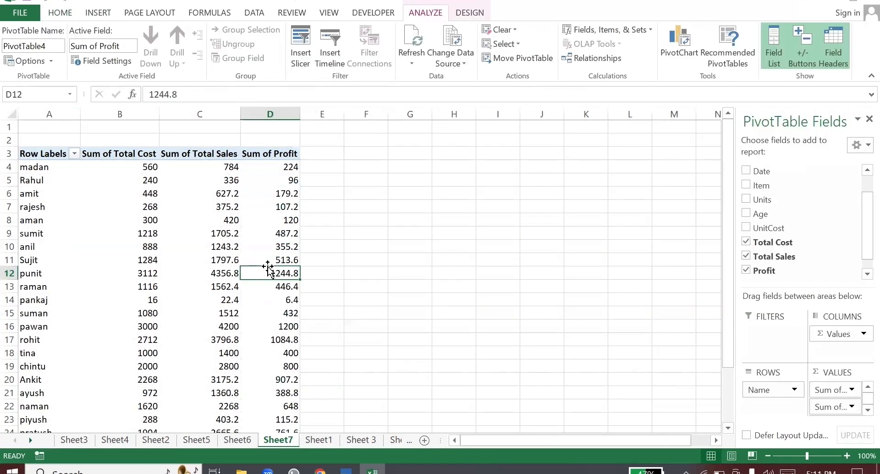
click(289, 194)
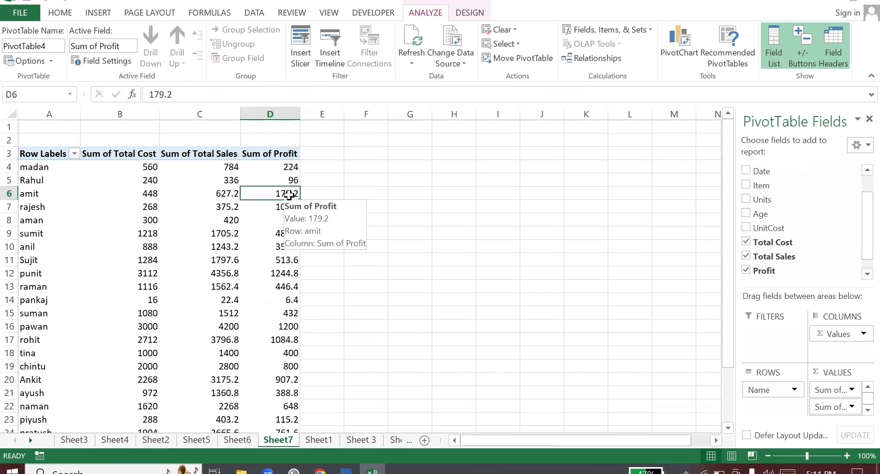
Step: Create a PivotChart on a new worksheet from Sheet1's complete sales data, A1:I112
click(319, 440)
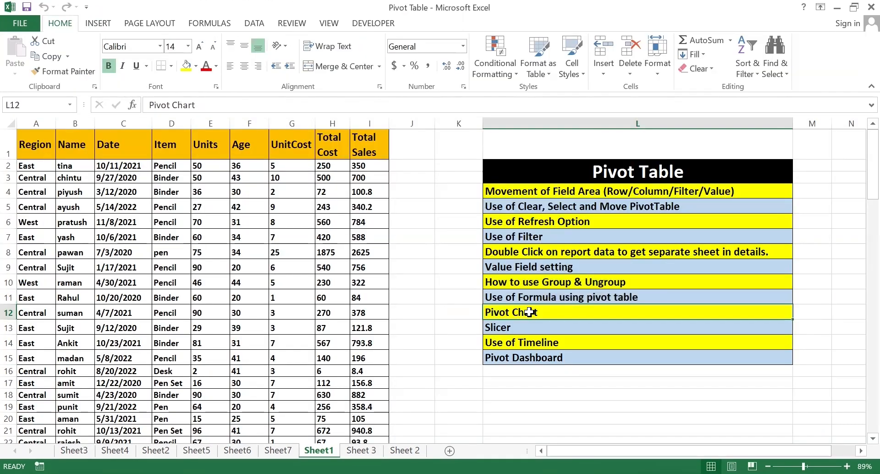
click(373, 282)
click(38, 154)
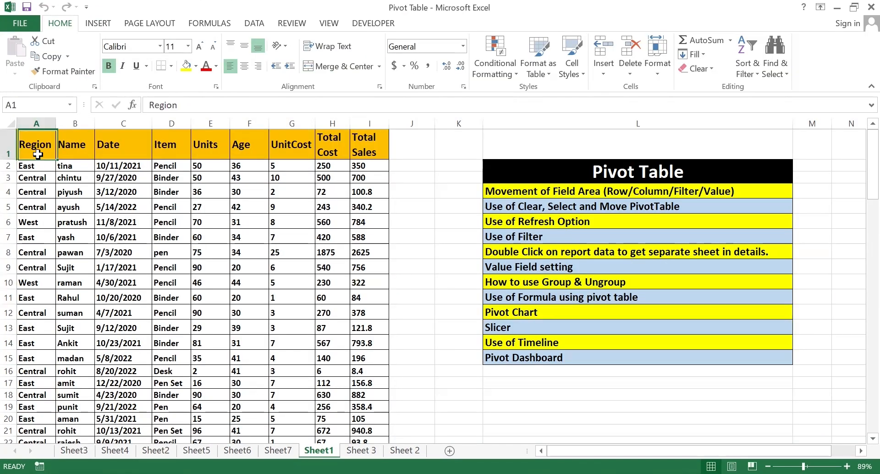
key(ctrl+shift+Right)
key(ctrl+shift+Down)
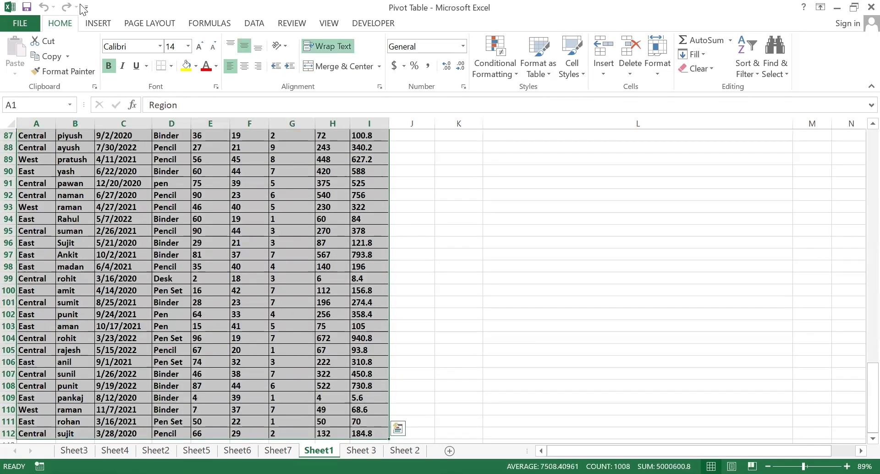
click(97, 24)
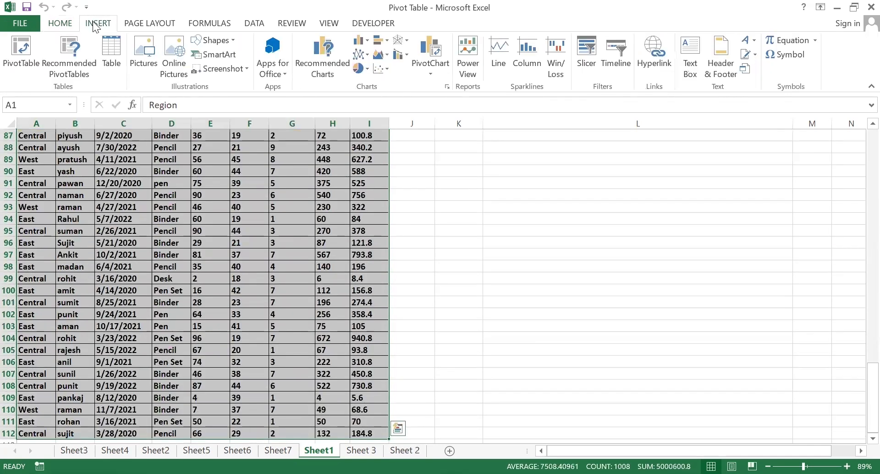
click(432, 70)
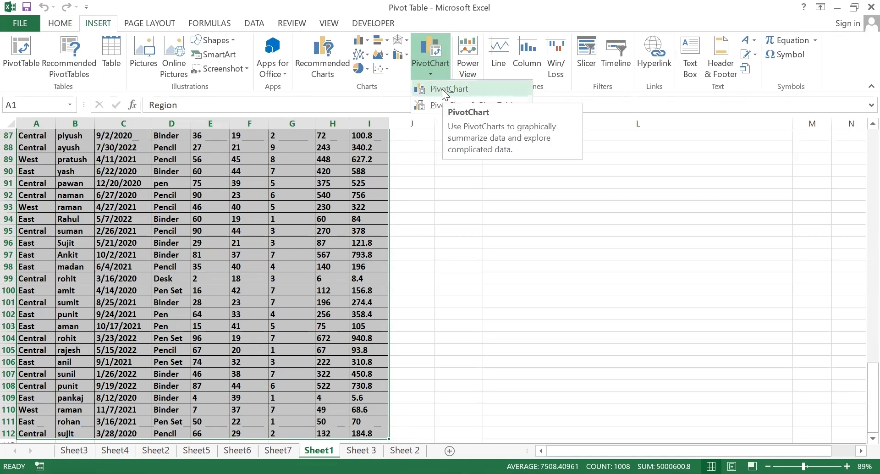
click(442, 89)
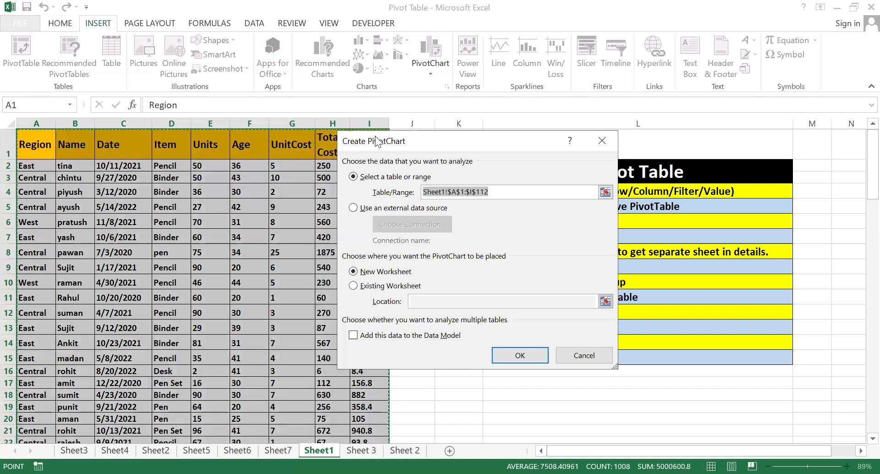
click(508, 357)
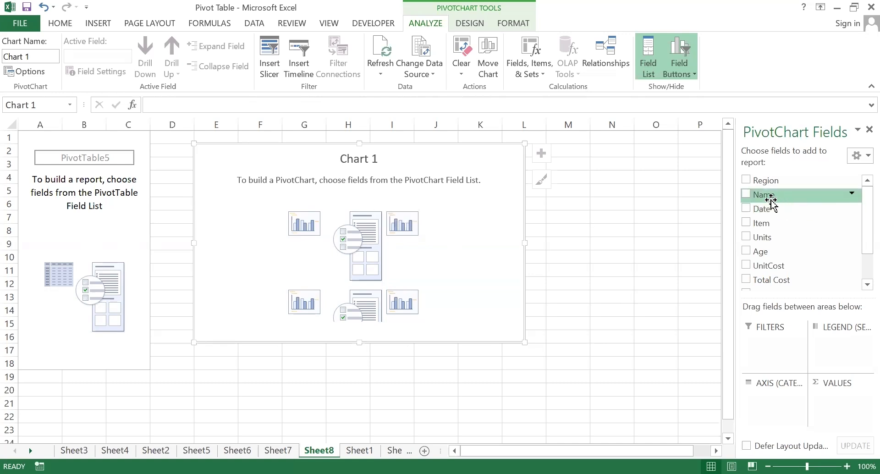
Step: Plot UnitCost by Region in the new PivotChart, and remove UnitCost from the values
click(747, 181)
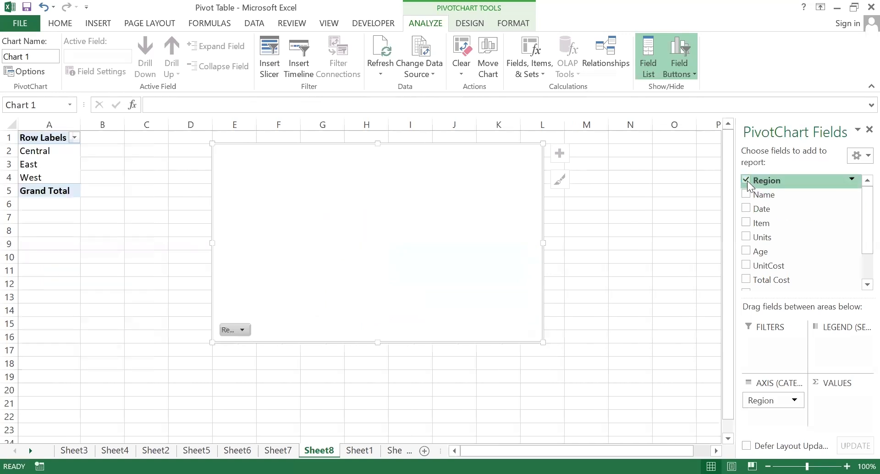
click(745, 266)
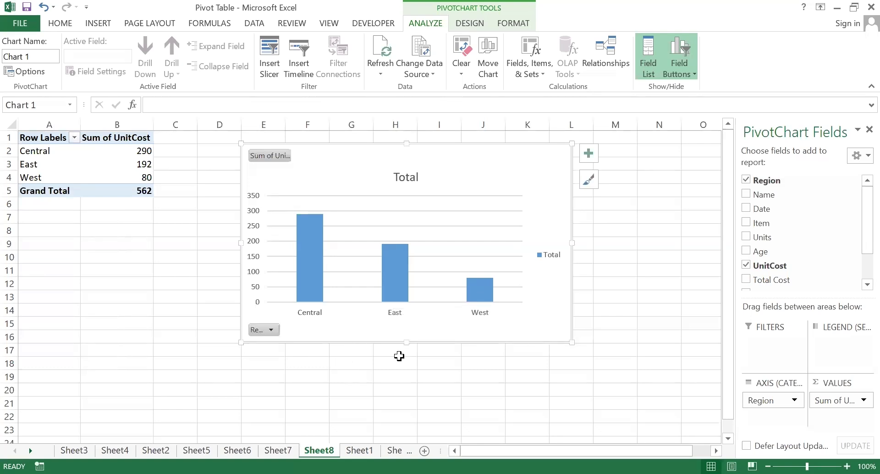
click(746, 264)
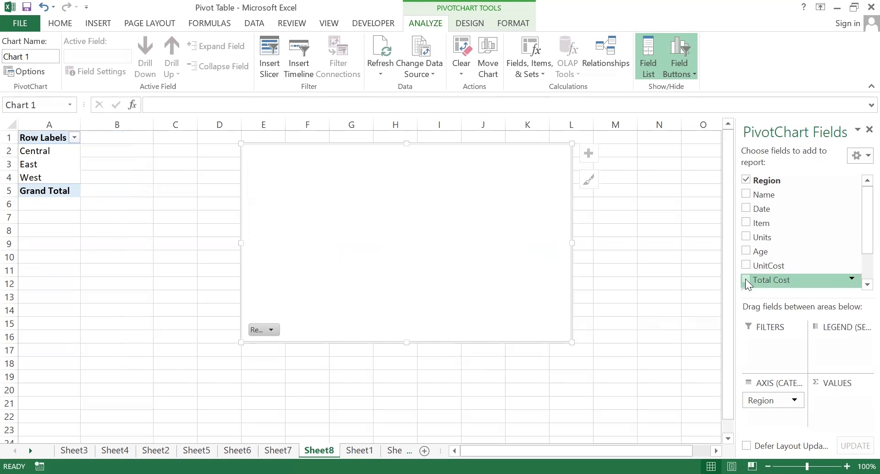
Step: Add Total Cost and Total Sales to the PivotChart's values to compare them by Region
click(745, 279)
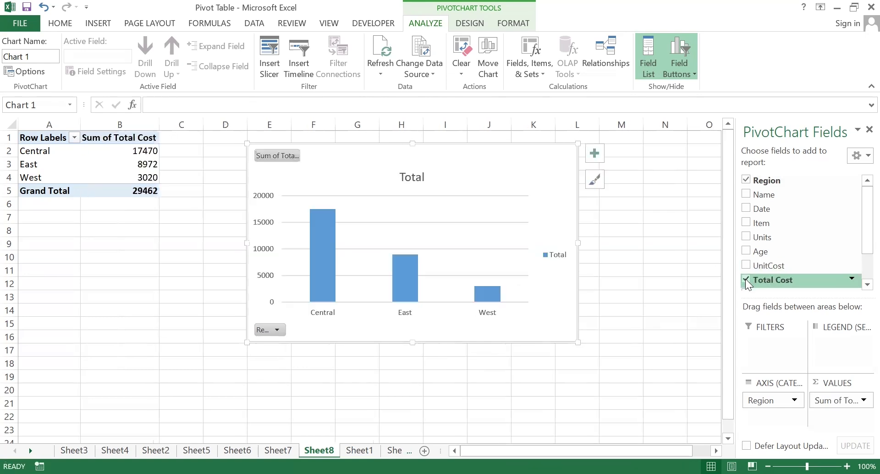
click(861, 256)
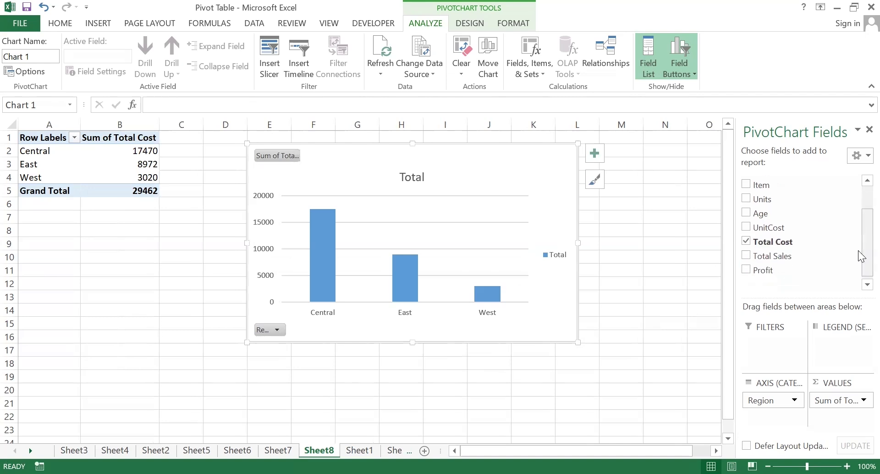
click(746, 258)
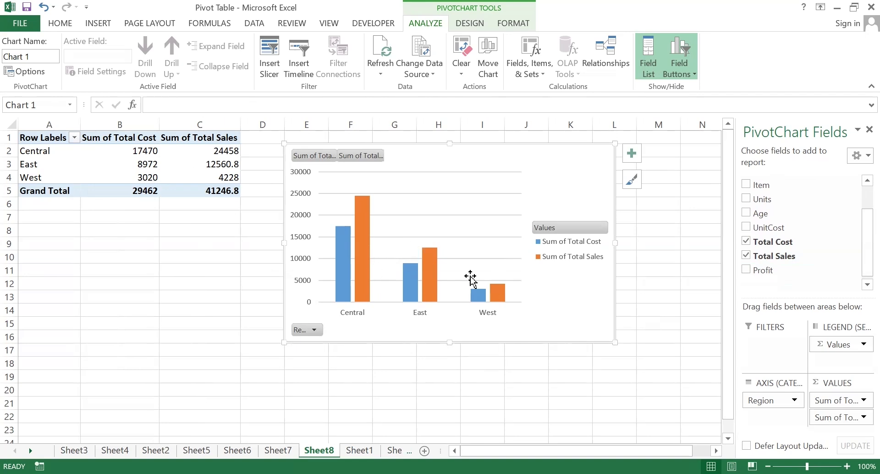
scroll(779, 247, up, 1)
scroll(756, 252, down, 1)
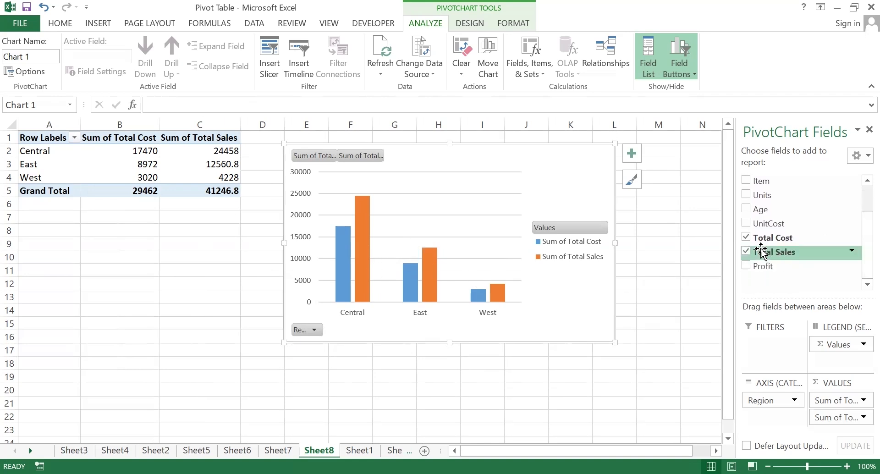
Step: Replace Total Cost and Total Sales with Profit as the PivotChart's only value
click(747, 238)
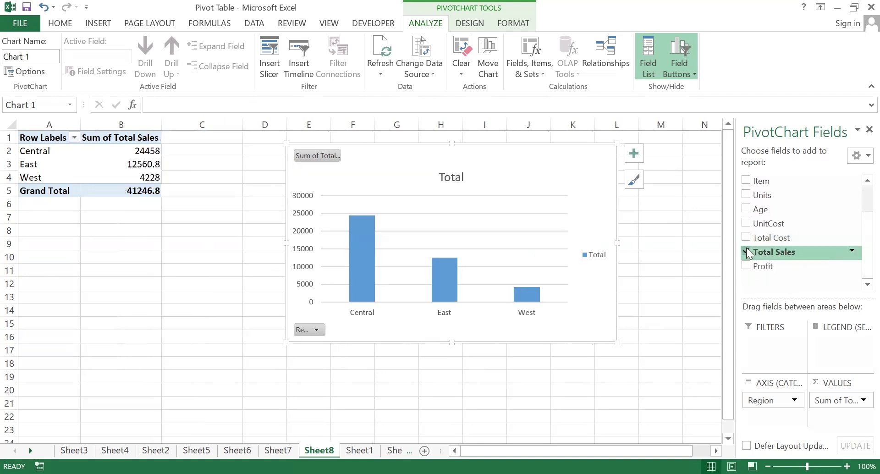
click(747, 248)
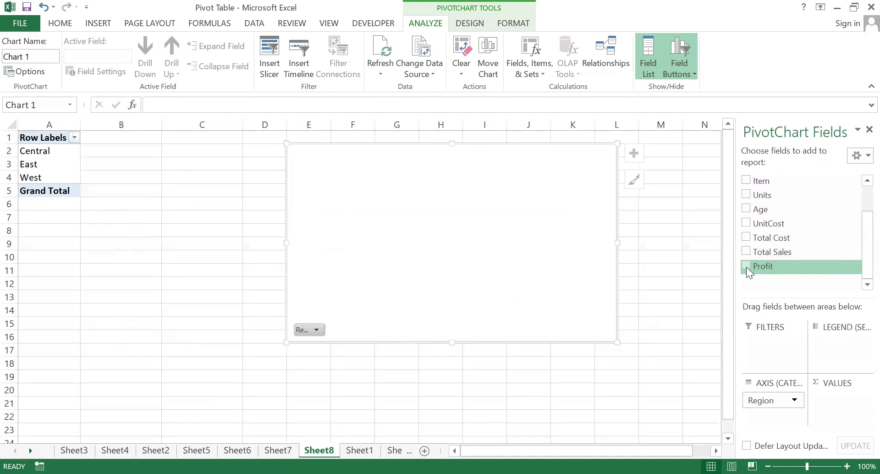
click(746, 267)
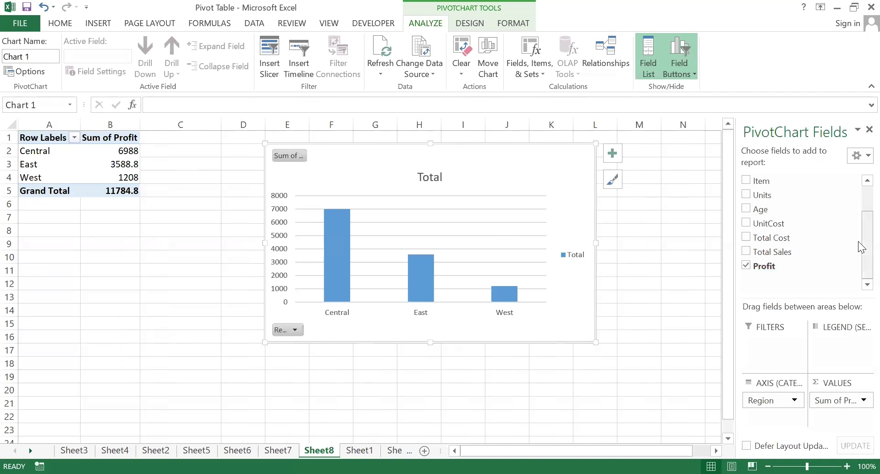
Step: Replace Region with Item on the PivotChart's category axis, and select the Binder row's label and profit in the linked PivotTable
drag(861, 248, 862, 200)
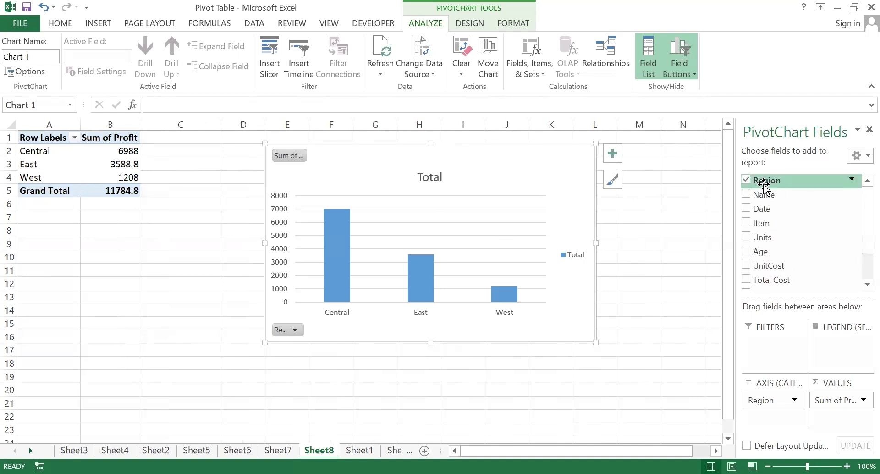
click(744, 179)
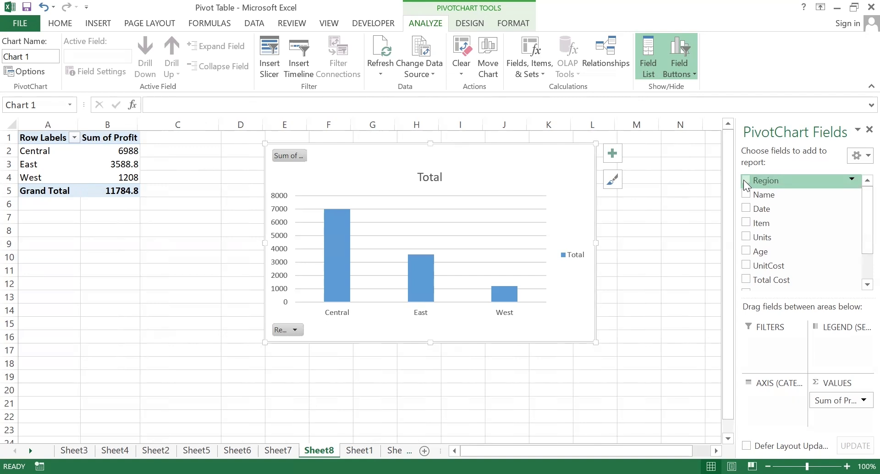
click(744, 223)
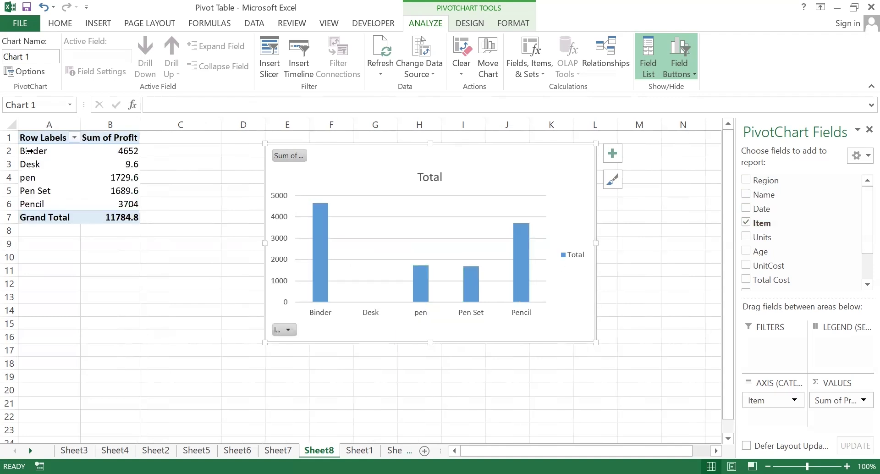
drag(32, 154, 97, 157)
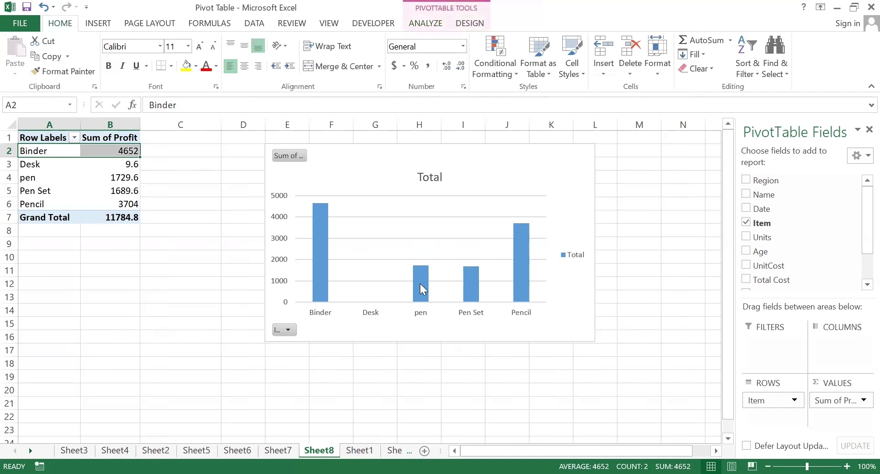
Step: Remove Item from the PivotChart's axis and Profit from its values, leaving the chart empty
click(579, 285)
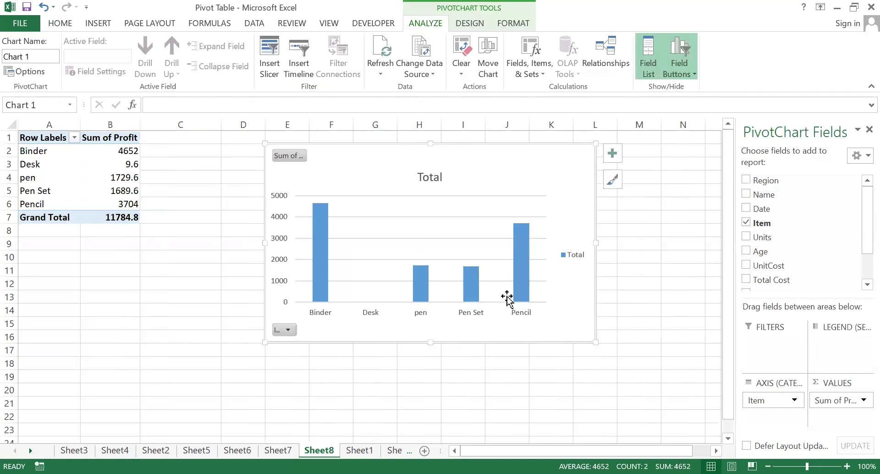
click(745, 222)
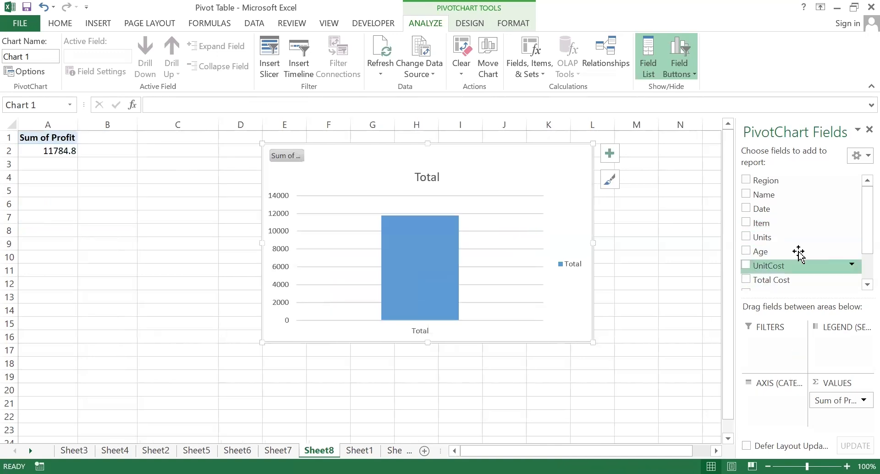
drag(862, 230, 853, 252)
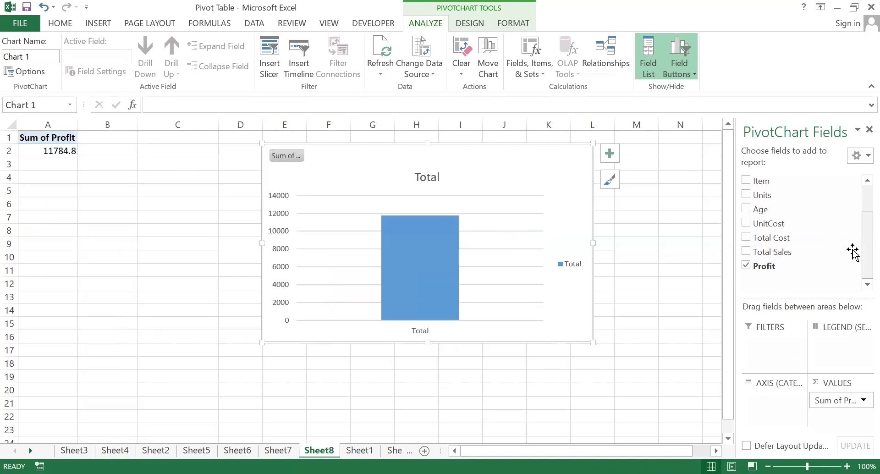
click(746, 266)
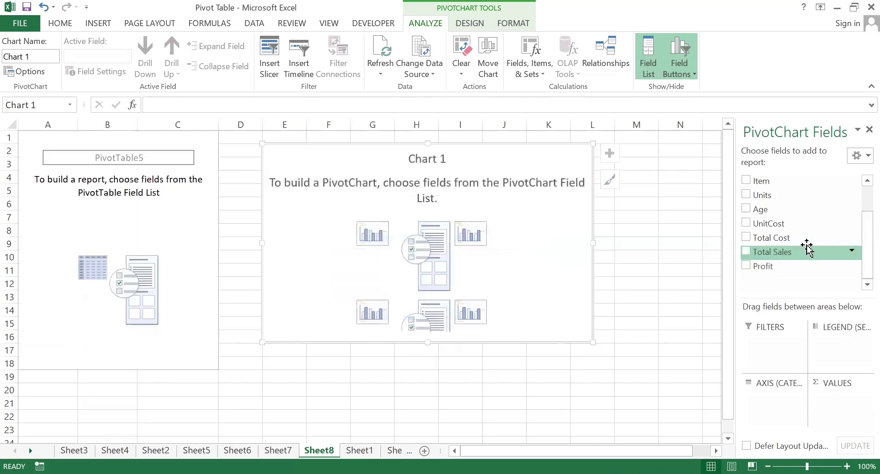
Step: Plot Profit by Name in the emptied PivotChart
scroll(859, 244, up, 1)
click(746, 194)
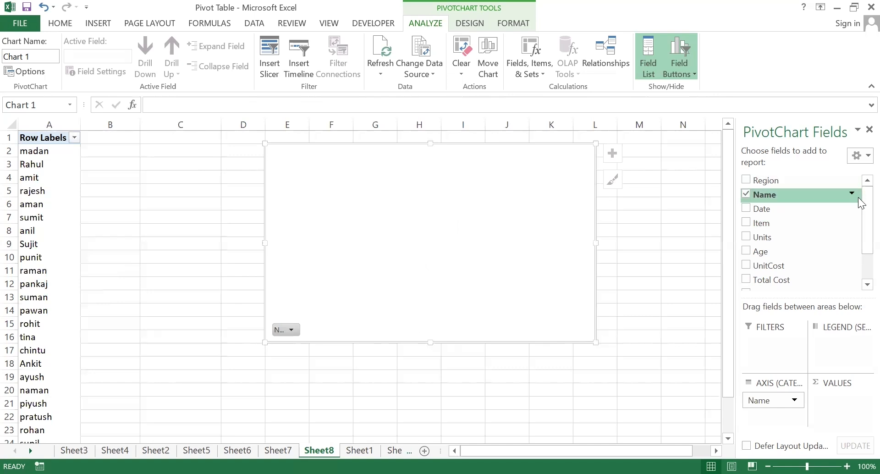
scroll(858, 229, down, 1)
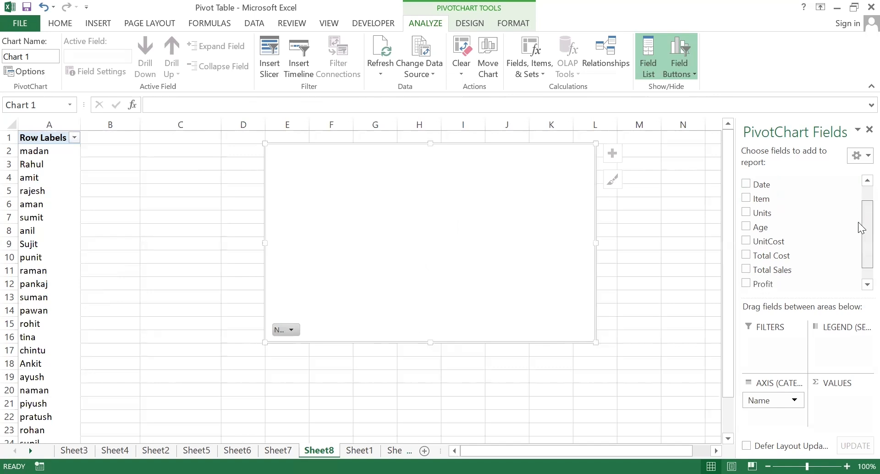
click(746, 269)
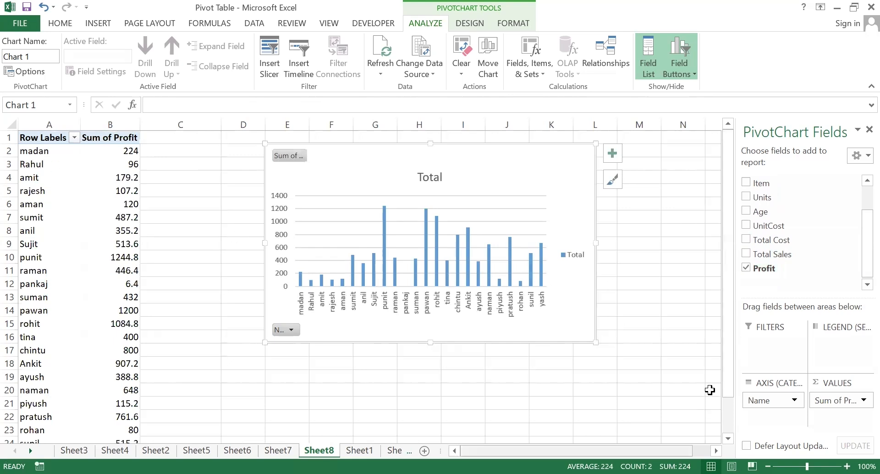
click(110, 283)
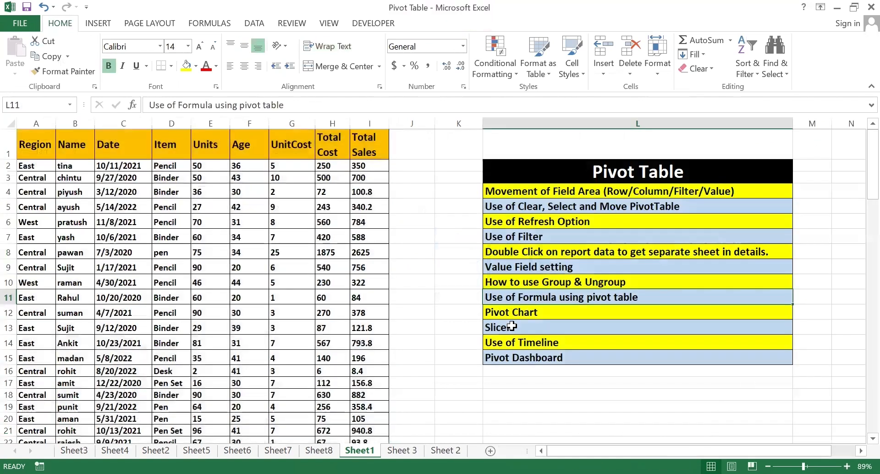
Step: On Sheet1, go to the Slicer topic and create a PivotTable from the sales data A1:I112 on a new worksheet
click(511, 326)
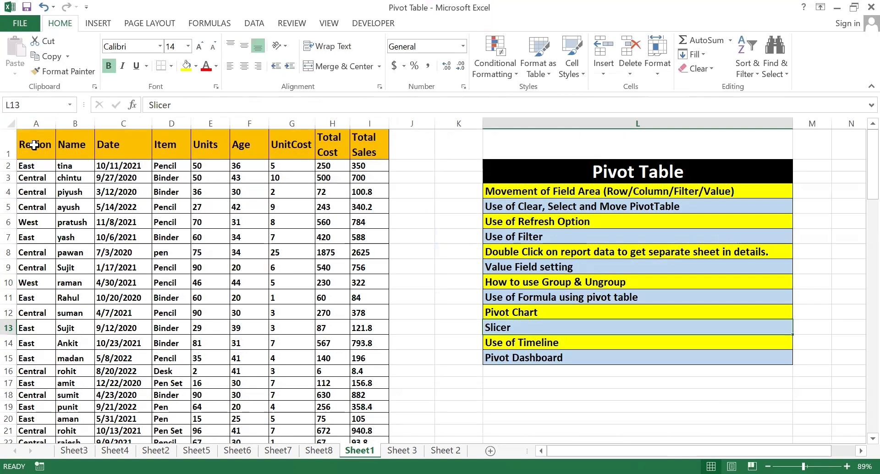
drag(32, 142, 370, 440)
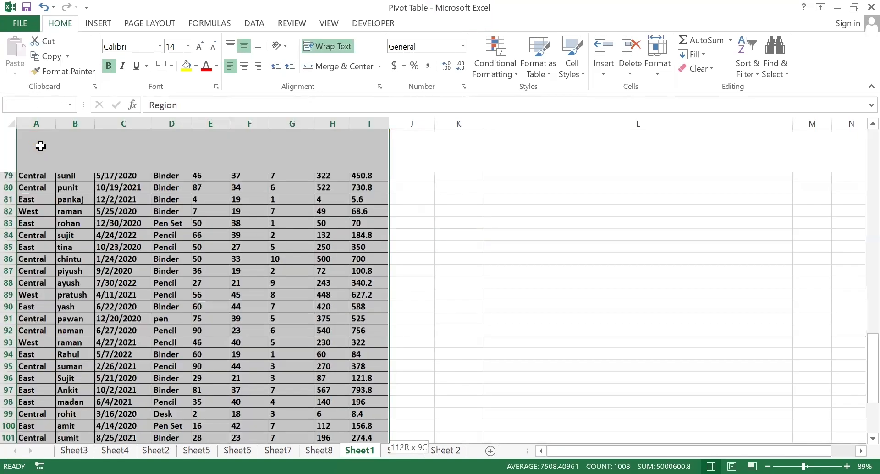
click(97, 23)
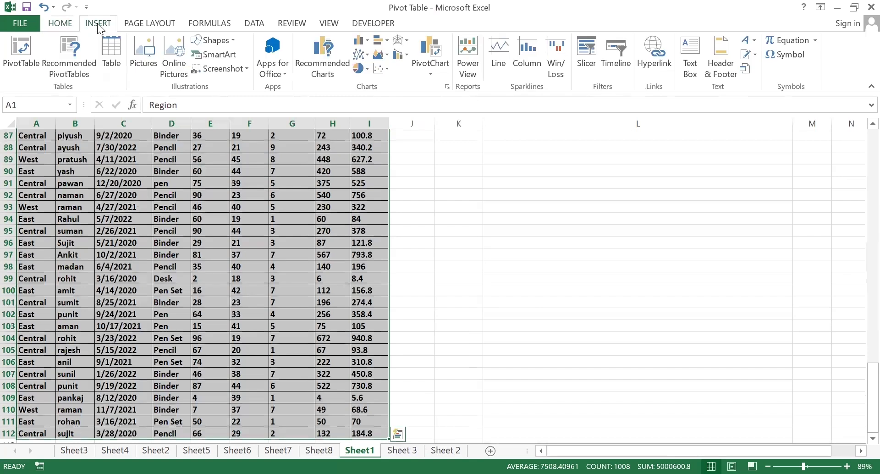
click(18, 51)
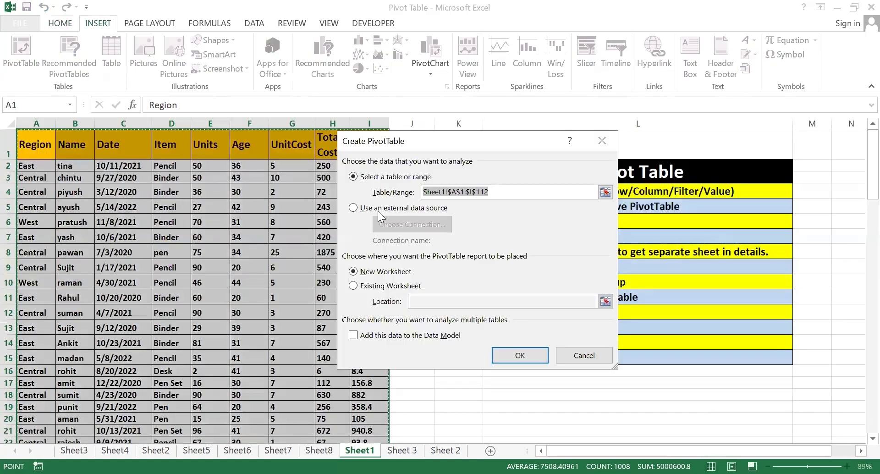
click(508, 351)
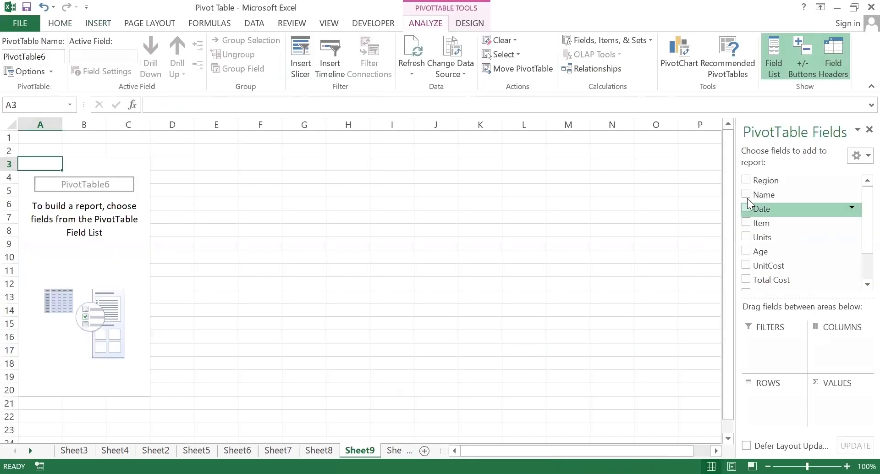
Step: Add Name to the new PivotTable's rows, with Profit and Total Sales as values
click(747, 195)
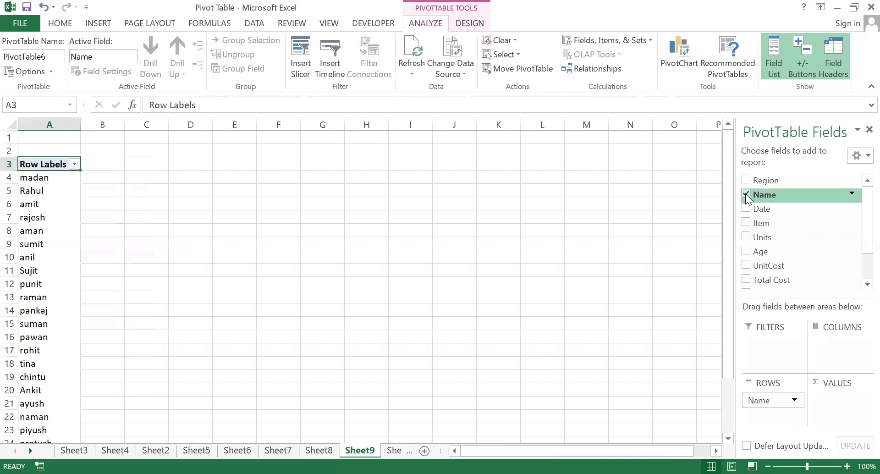
drag(859, 226, 859, 252)
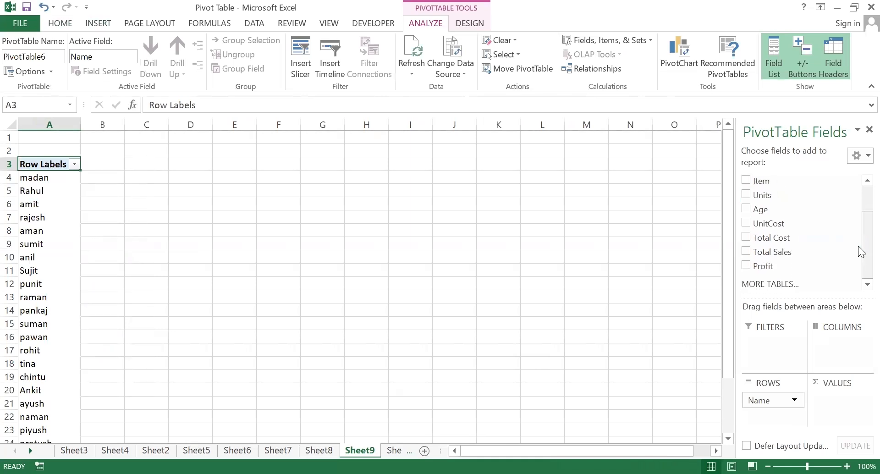
click(743, 266)
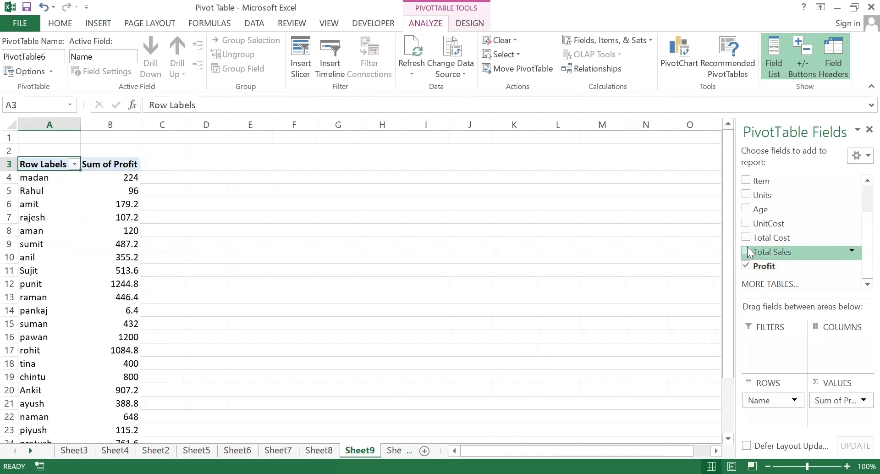
click(746, 252)
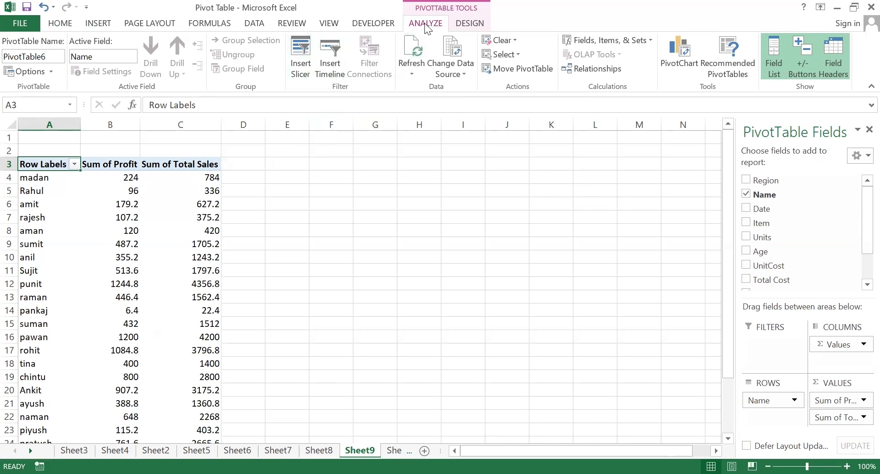
Step: Insert slicers for Region, Name and Item into the PivotTable
click(301, 59)
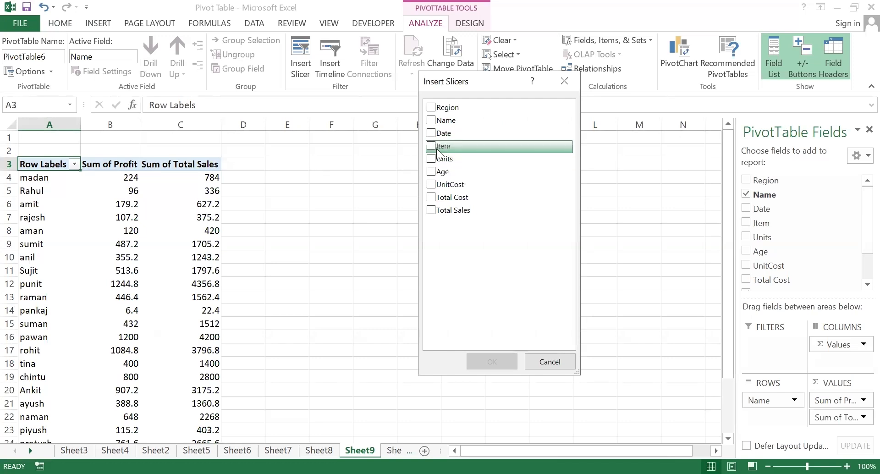
click(431, 110)
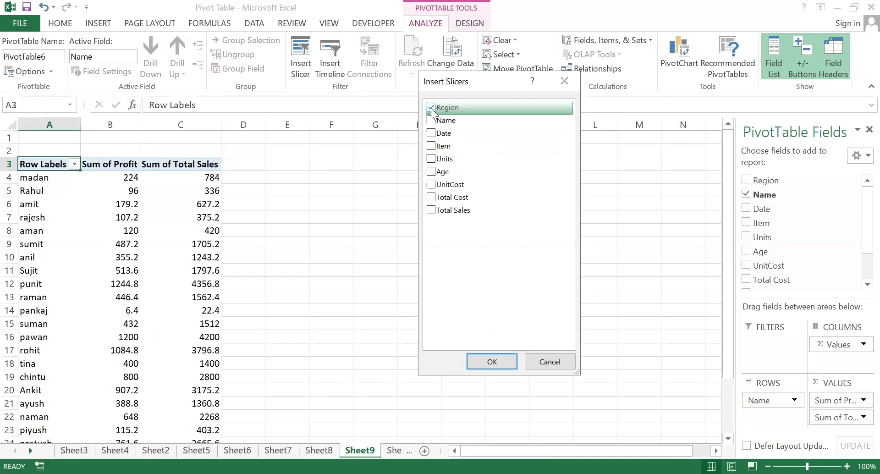
click(432, 147)
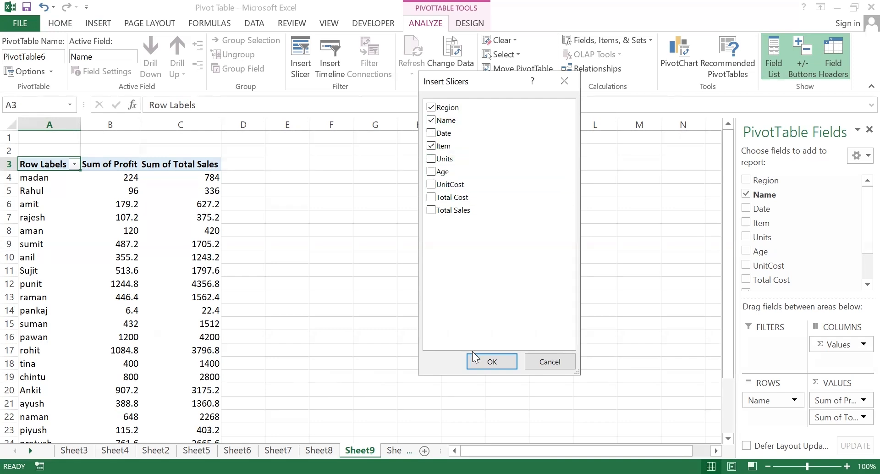
click(487, 361)
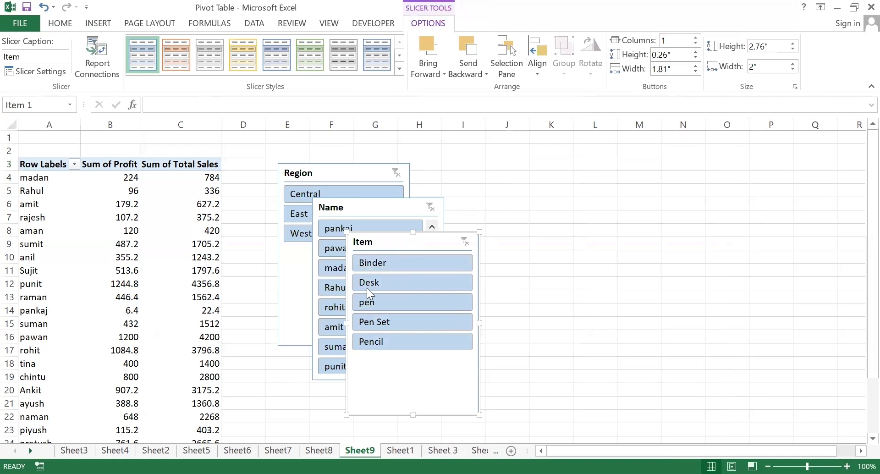
Step: Arrange the Region, Name and Item slicers side by side in that order beside the PivotTable
drag(369, 242, 454, 192)
drag(403, 203, 310, 165)
drag(406, 174, 377, 165)
drag(508, 182, 522, 162)
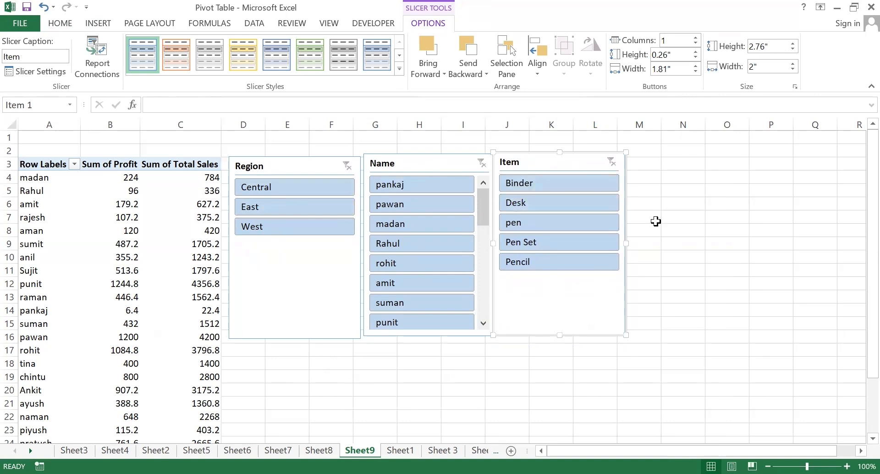
click(631, 321)
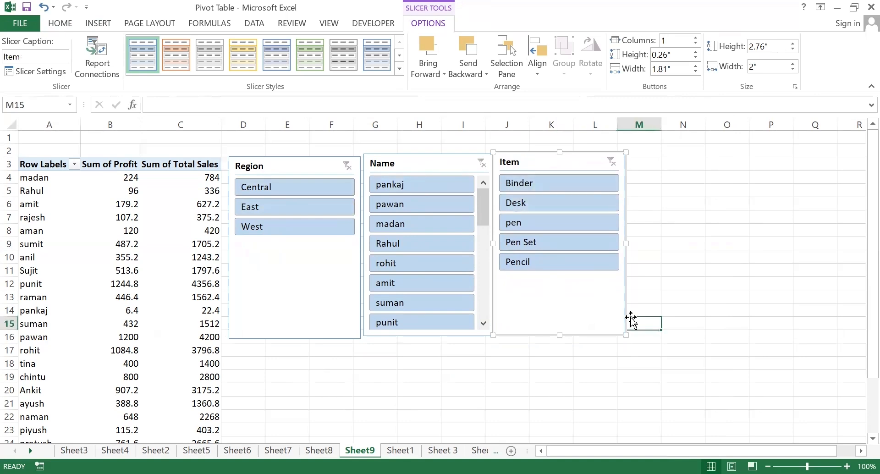
Step: Insert a Date timeline for the PivotTable
click(184, 287)
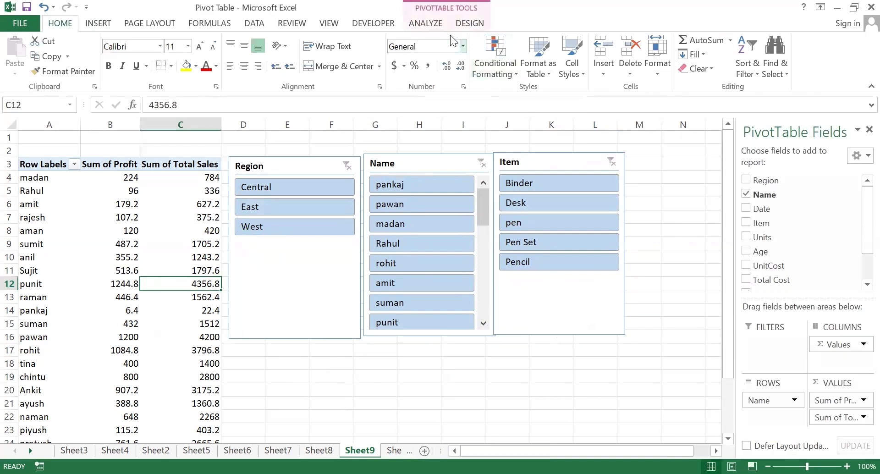
click(429, 23)
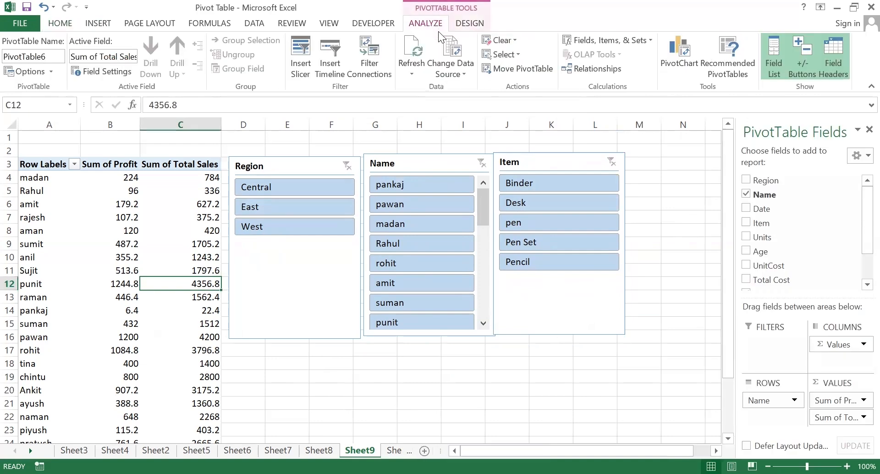
click(336, 67)
click(424, 129)
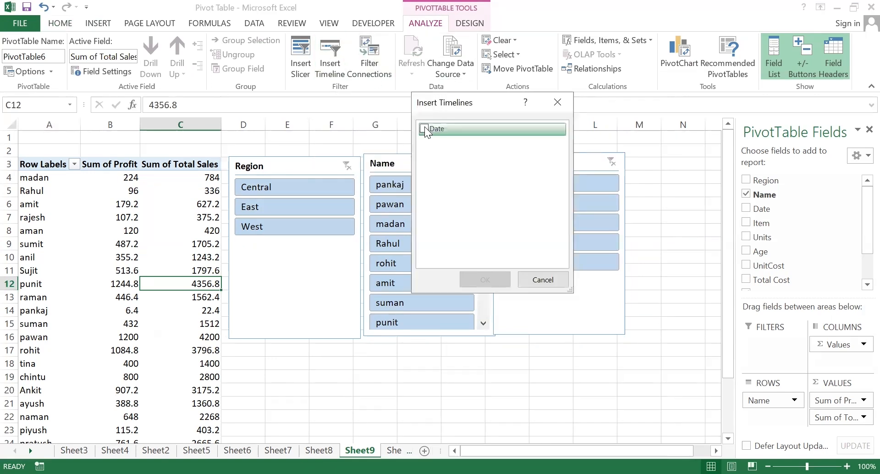
click(482, 277)
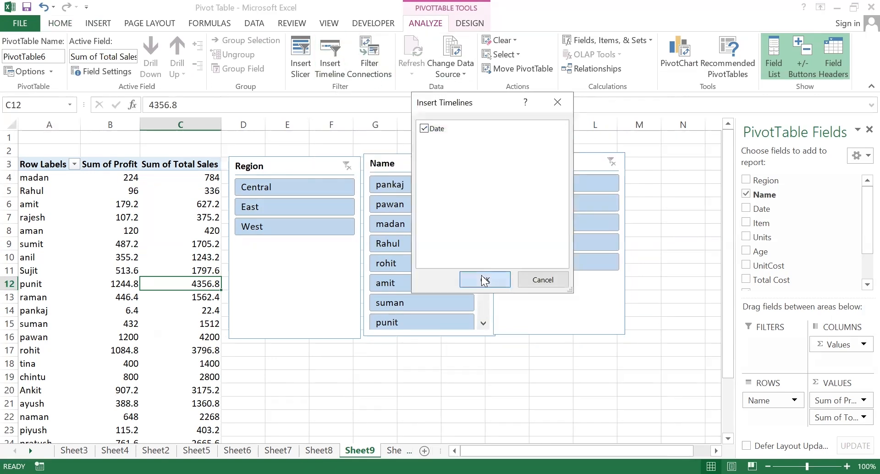
Step: Place the Date timeline beneath the three slicers and widen it to about 6.04" to span them
drag(393, 239, 363, 339)
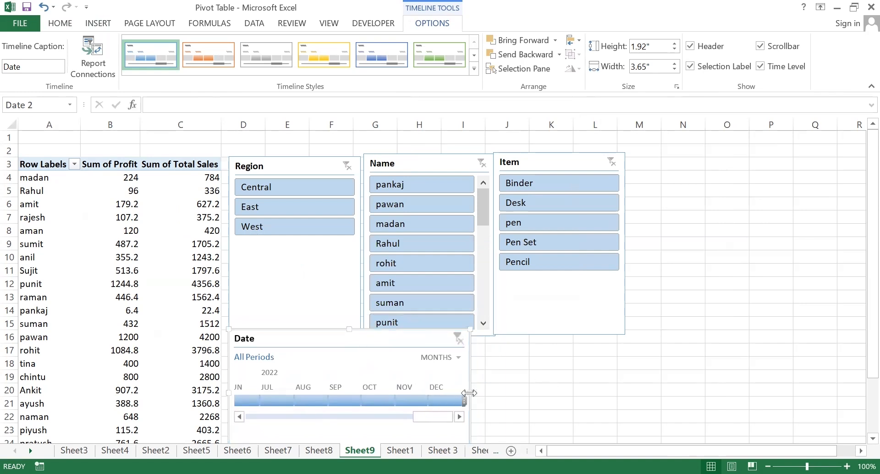
drag(469, 392, 627, 386)
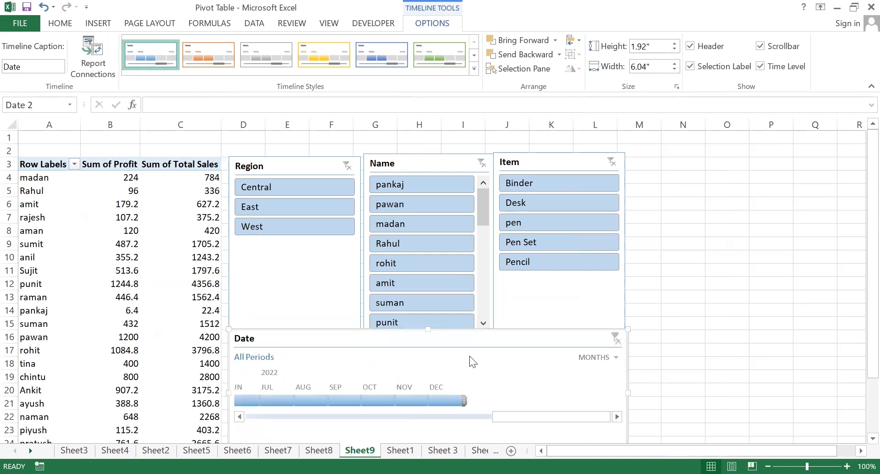
mouse_move(468, 345)
mouse_down()
mouse_move(469, 357)
mouse_move(470, 349)
mouse_up()
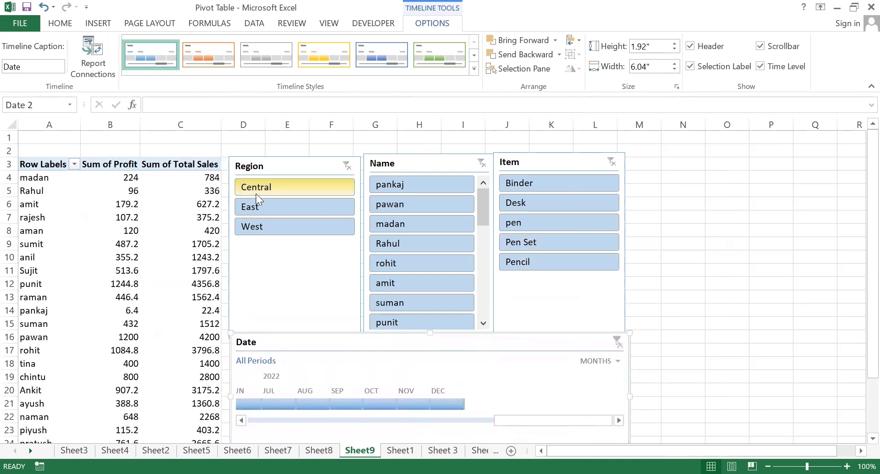
click(91, 132)
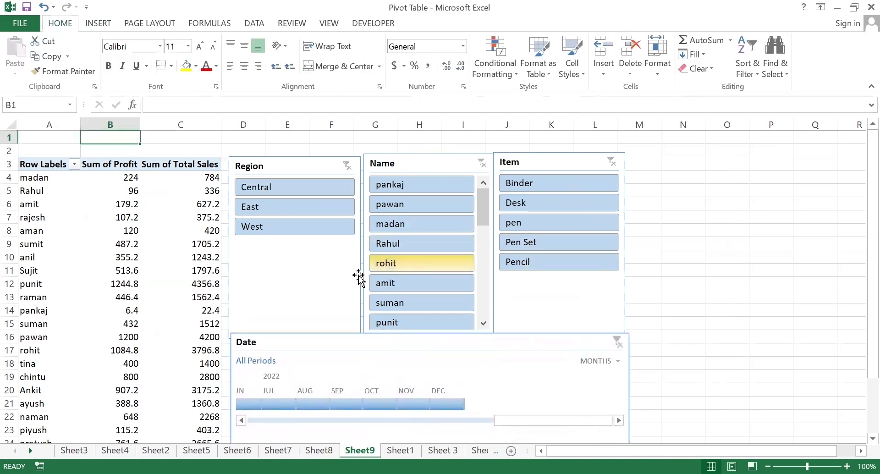
Step: Apply a solid gold dark style to the Region slicer and a solid orange dark style to the Name slicer
click(334, 273)
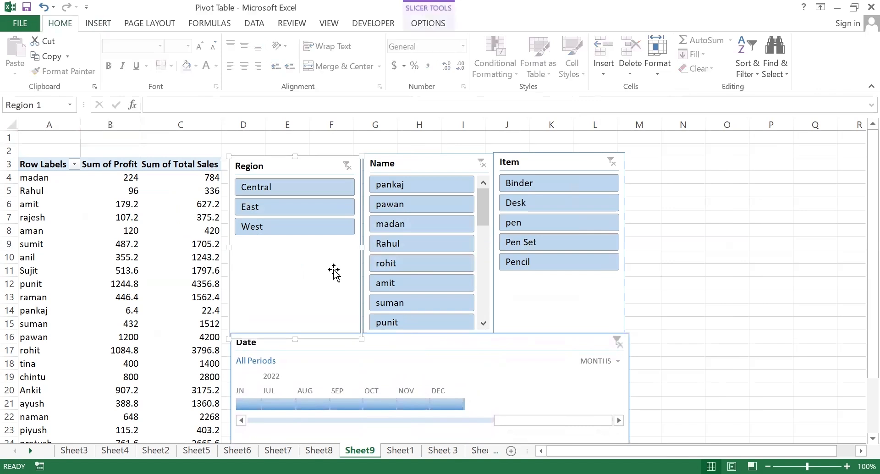
click(436, 23)
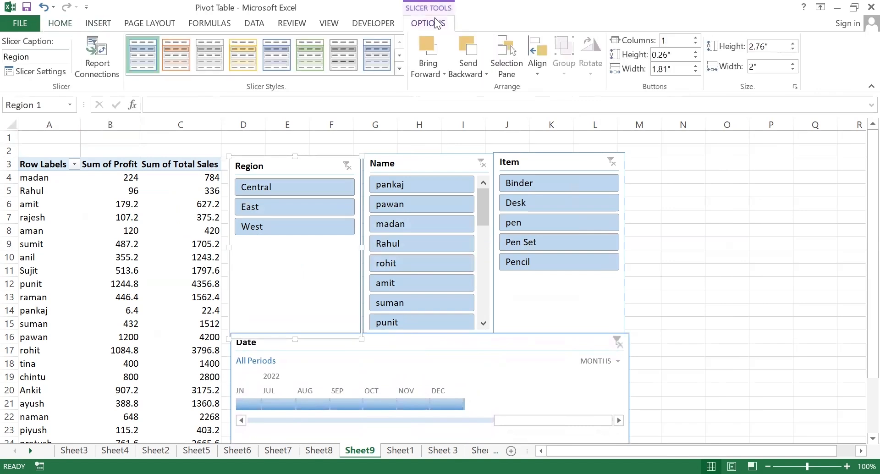
click(398, 67)
click(246, 115)
click(406, 166)
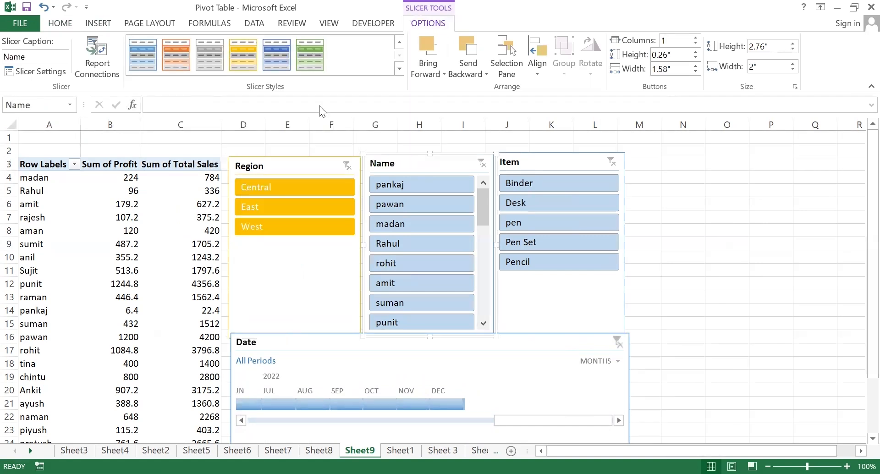
click(174, 49)
Step: Apply a solid blue dark style to the Item slicer and the green Timeline Style Light 6 to the Date timeline
click(546, 164)
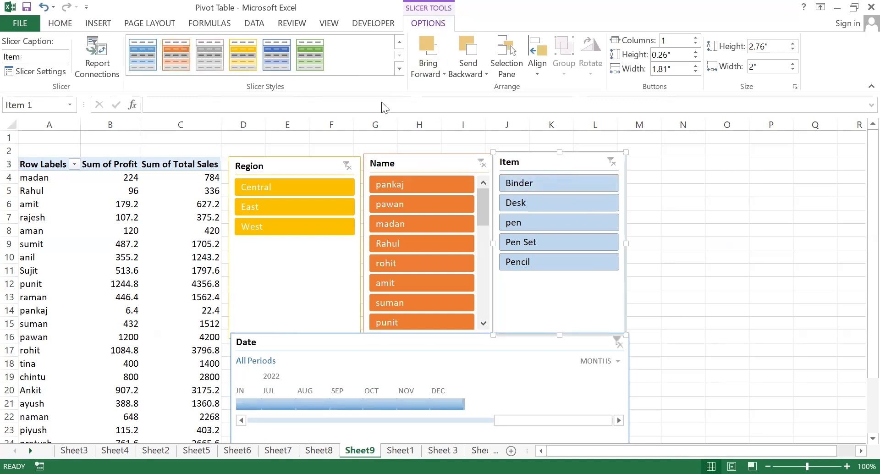
click(398, 69)
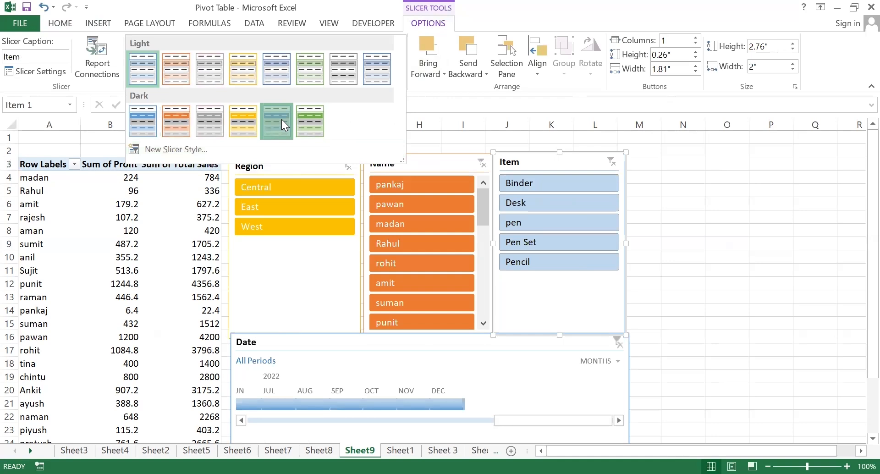
click(281, 119)
click(305, 344)
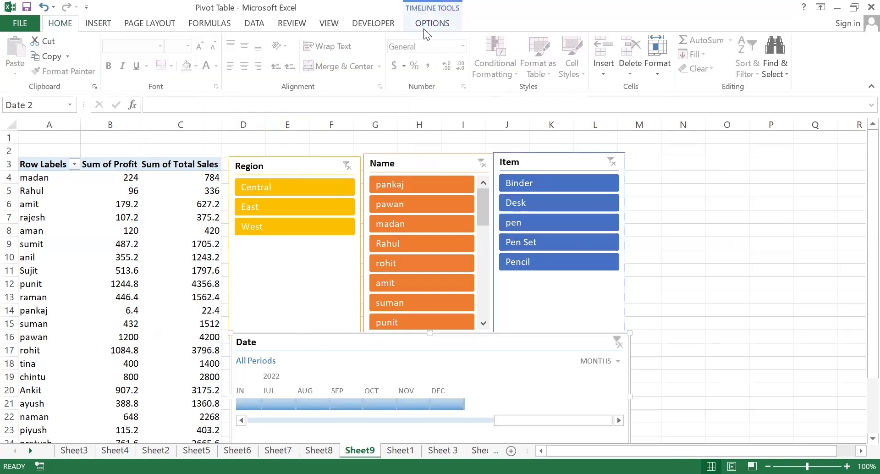
click(423, 29)
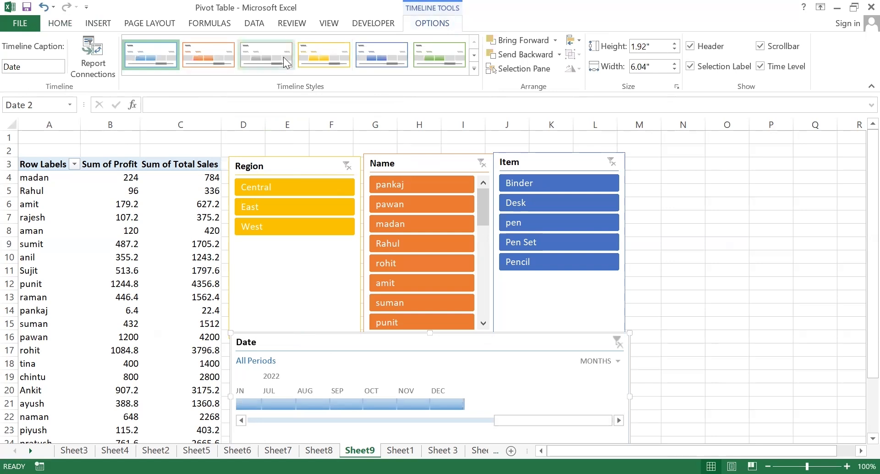
click(420, 52)
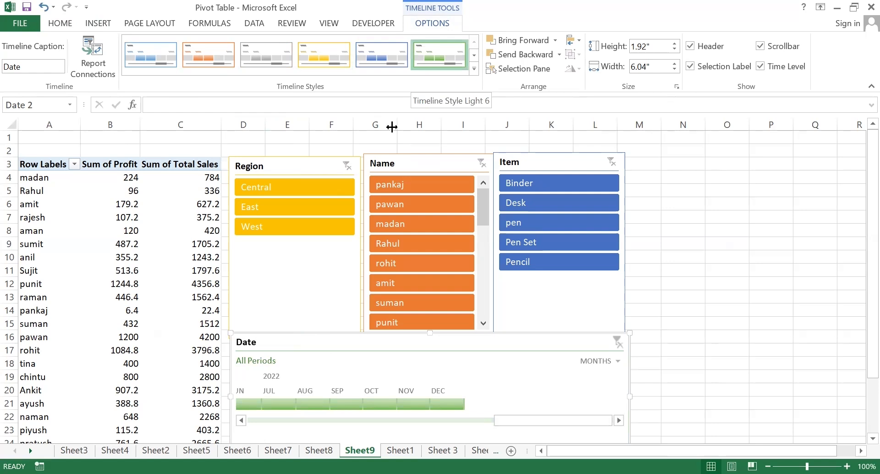
drag(507, 418, 384, 419)
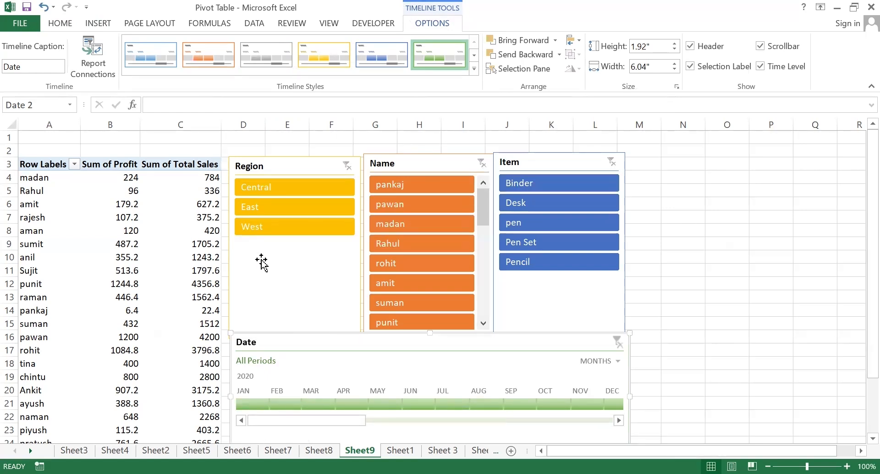
Step: Filter the PivotTable by the Central, East and West regions in turn with the Region slicer, and clear the filter
click(258, 190)
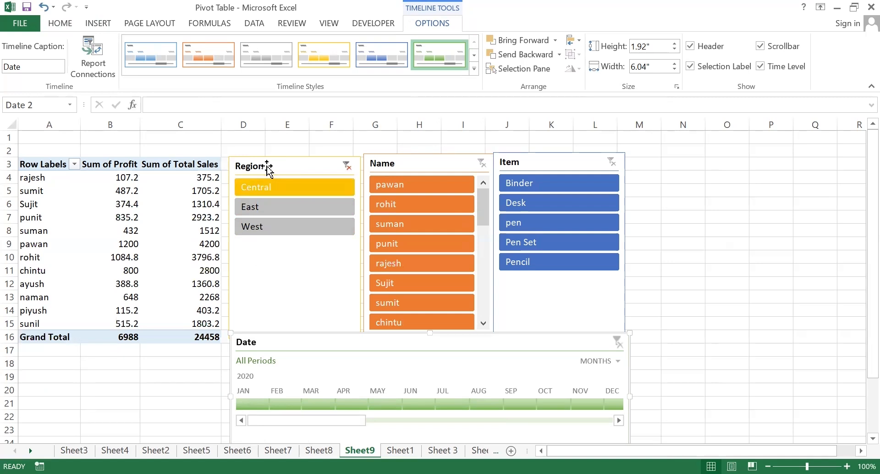
click(273, 207)
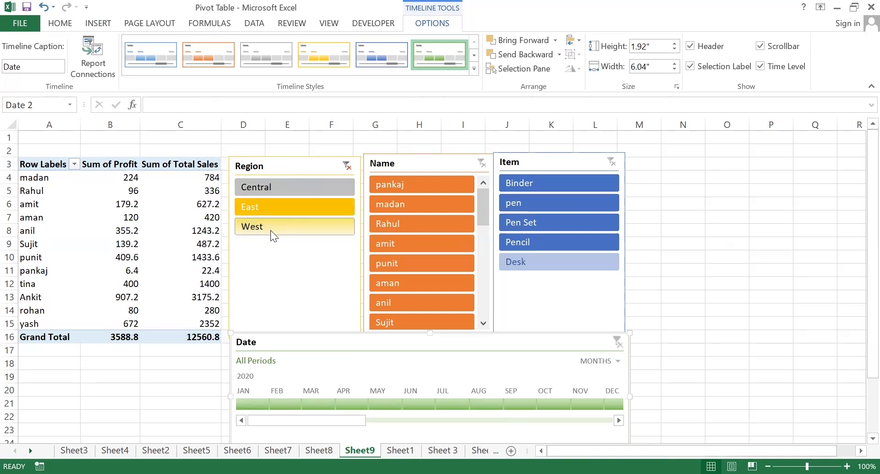
click(271, 230)
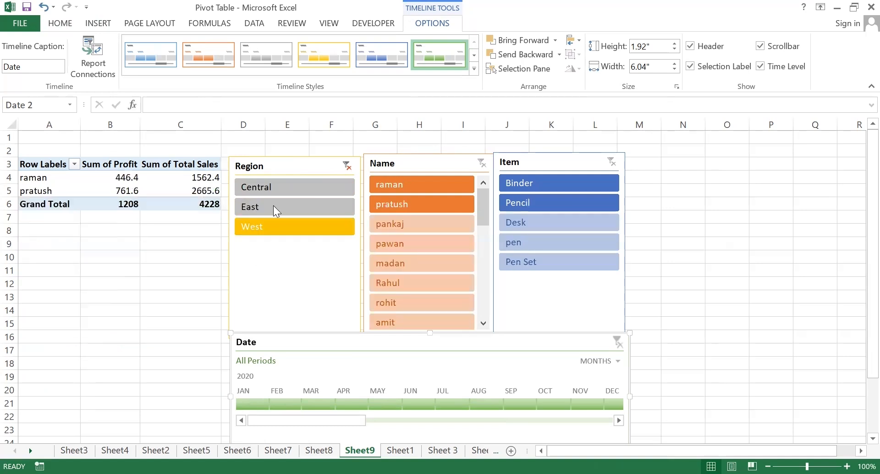
click(347, 165)
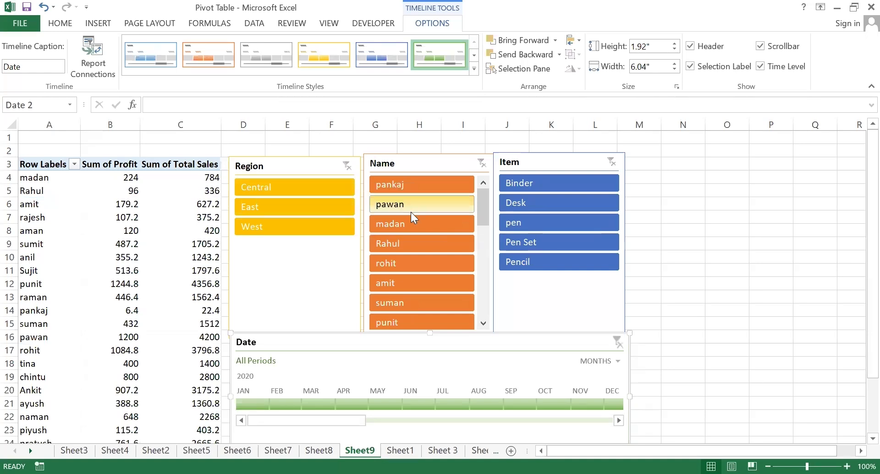
Step: Filter the PivotTable by two individual people in turn with the Name slicer, and clear the filter
mouse_move(486, 196)
mouse_down()
mouse_move(482, 212)
mouse_move(482, 190)
mouse_up()
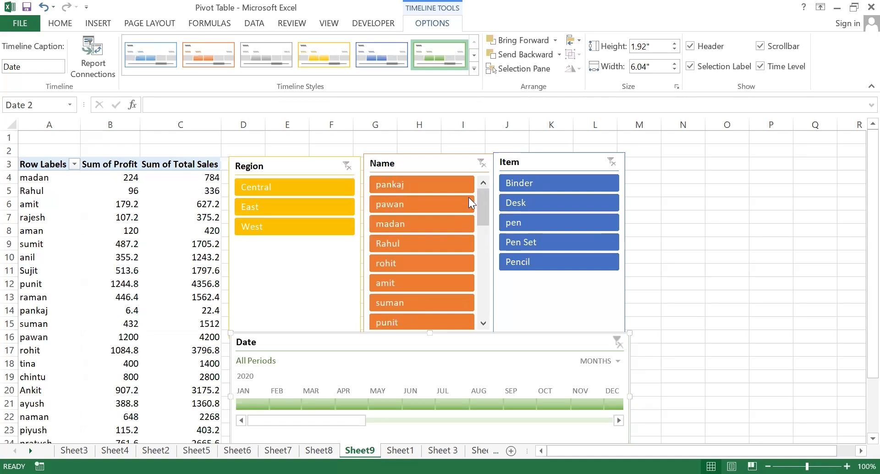
click(404, 205)
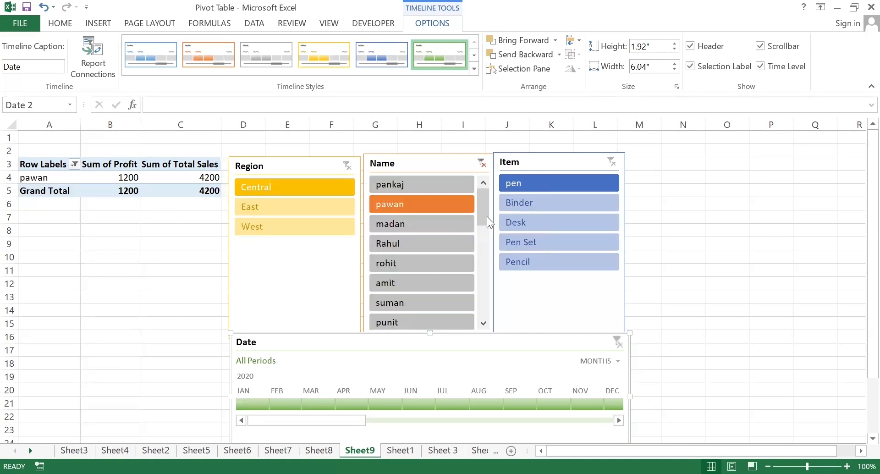
click(394, 236)
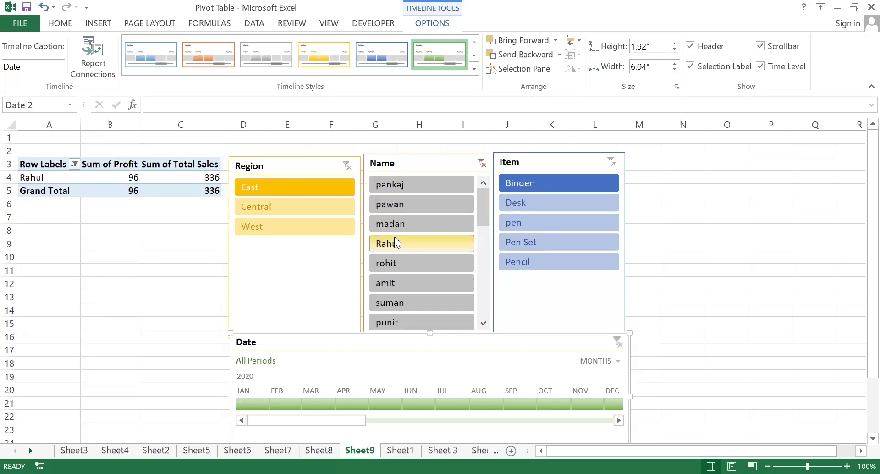
click(479, 165)
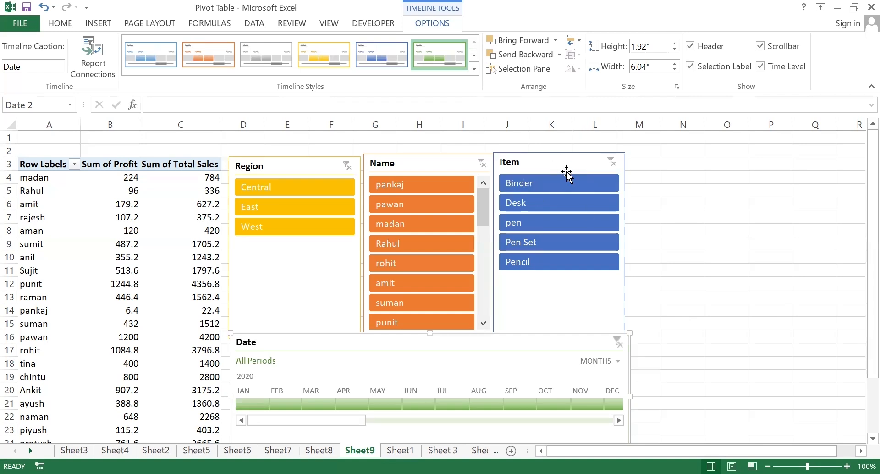
Step: Filter the PivotTable by Binder and by pen in turn with the Item slicer, and clear the filter
click(554, 181)
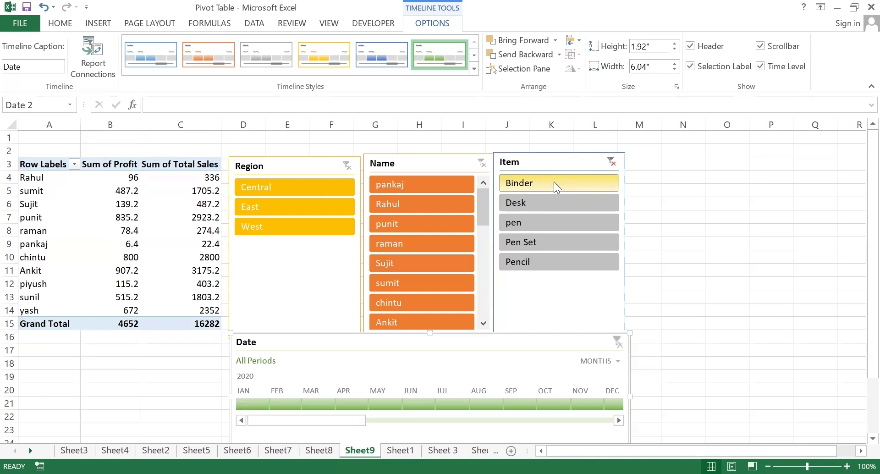
click(553, 182)
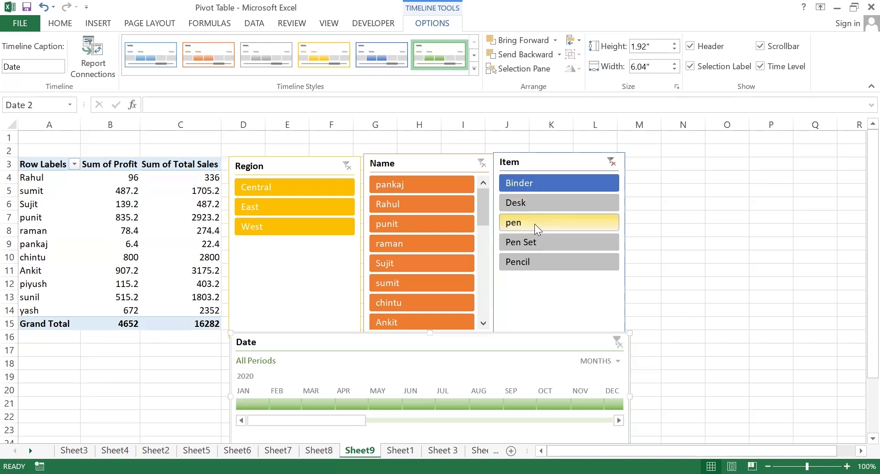
click(535, 224)
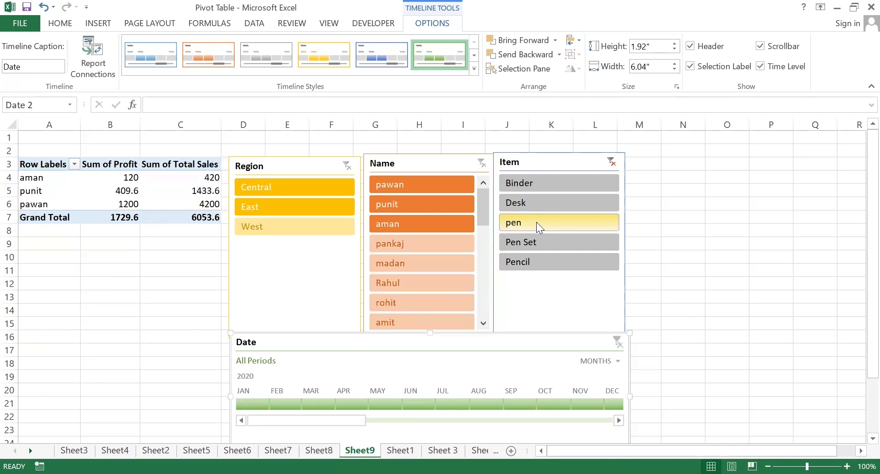
click(611, 162)
Step: Filter the PivotTable on the Date timeline by different 2020 months, including Jan, Jun and Aug, and clear the timeline filter
drag(869, 198, 861, 216)
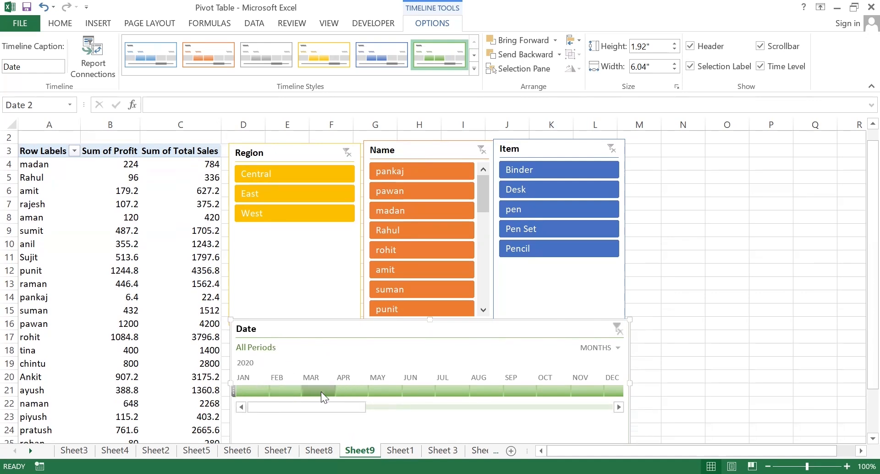
click(256, 391)
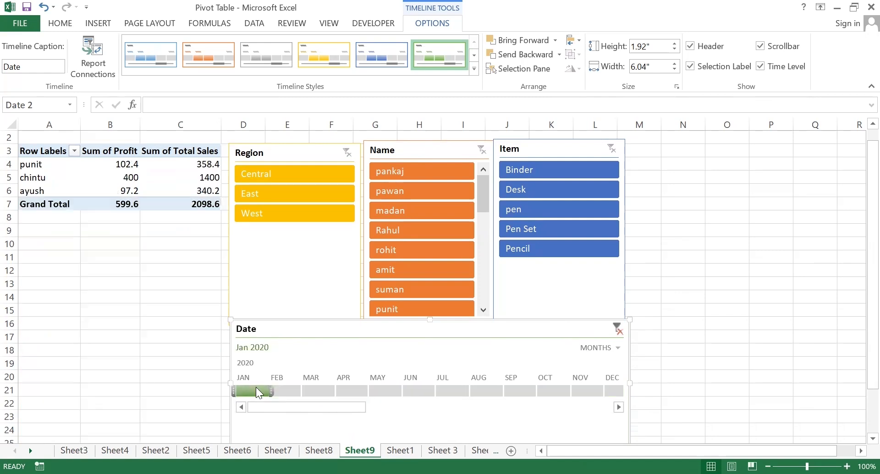
drag(257, 389, 352, 390)
click(416, 389)
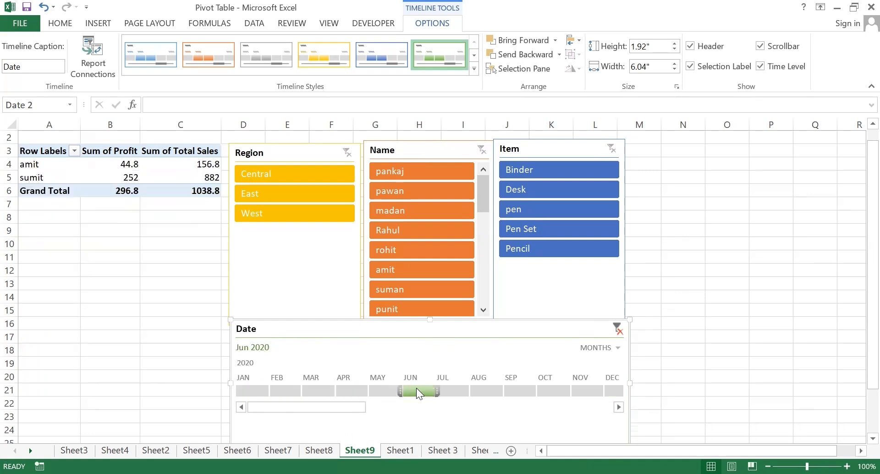
click(481, 390)
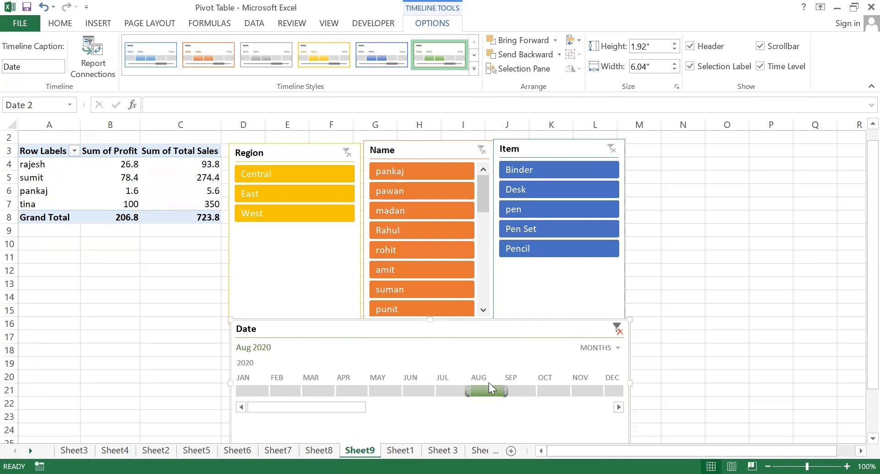
click(617, 327)
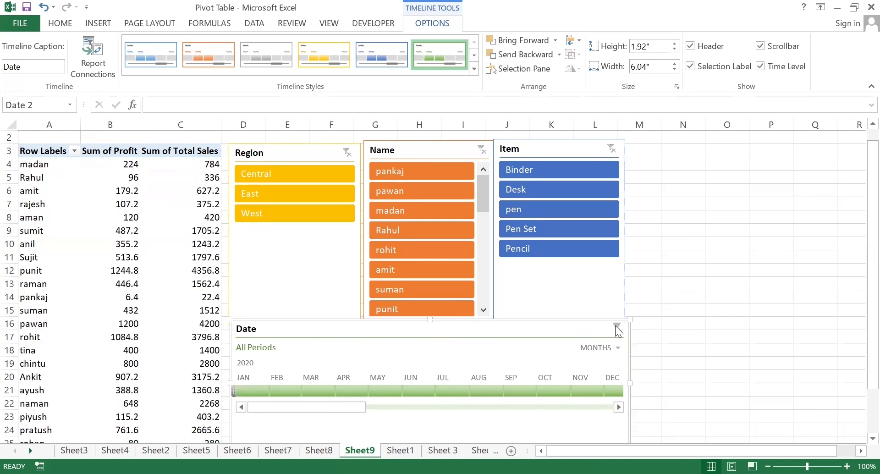
Step: Combine the Central region filter with the items pen and Binder in turn, and clear both the Item and Region filters
drag(863, 215, 863, 203)
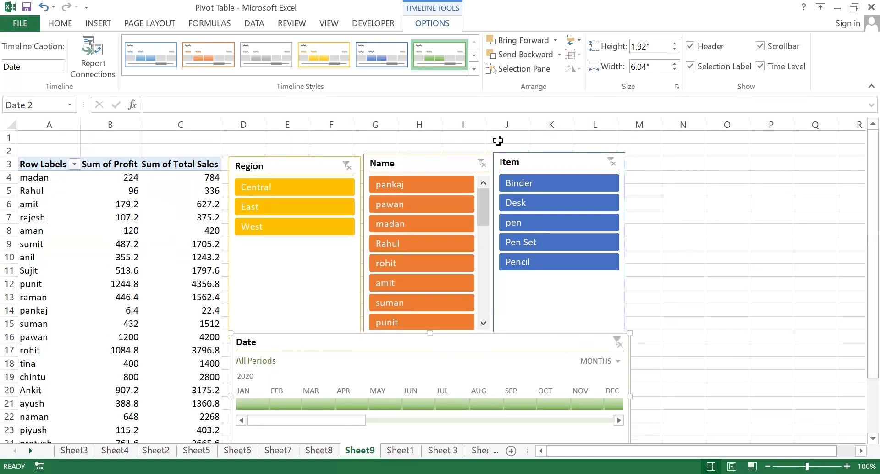
click(307, 186)
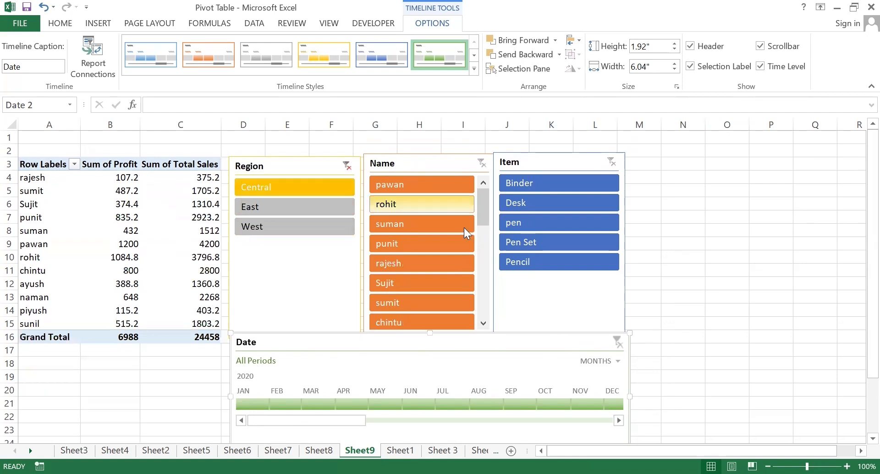
click(519, 222)
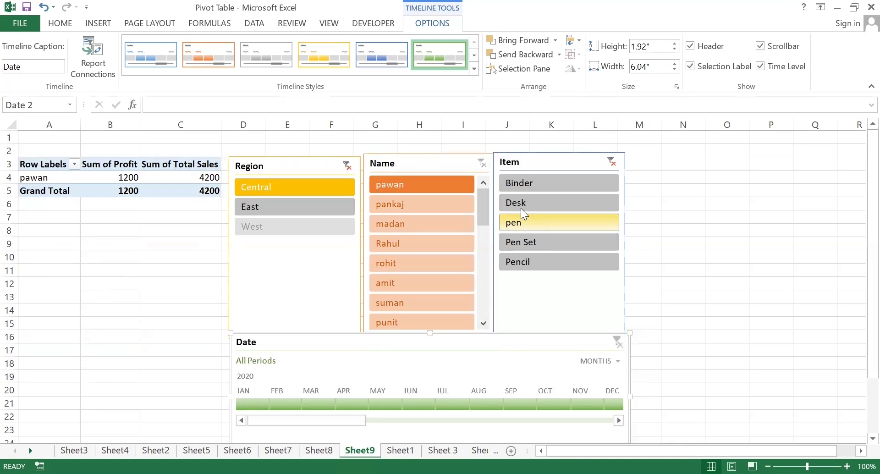
click(519, 183)
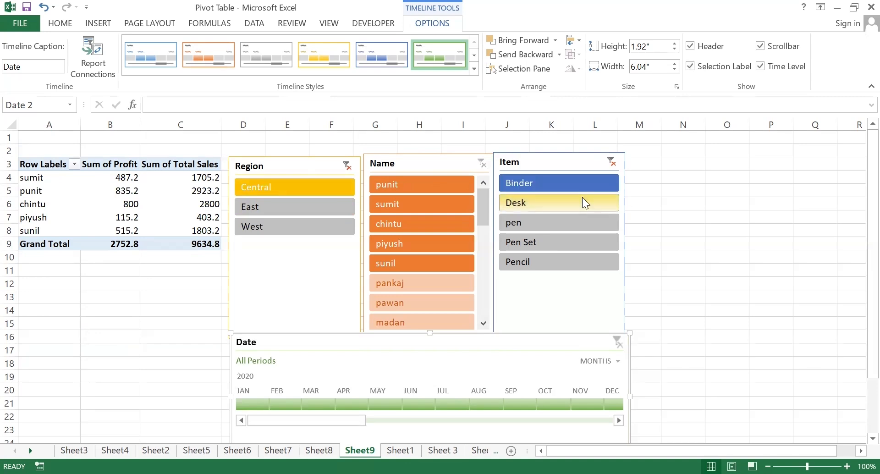
click(610, 163)
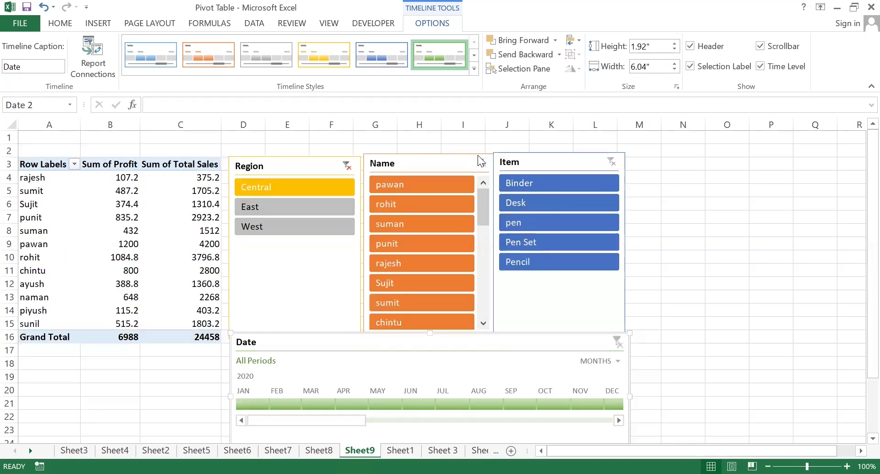
click(347, 167)
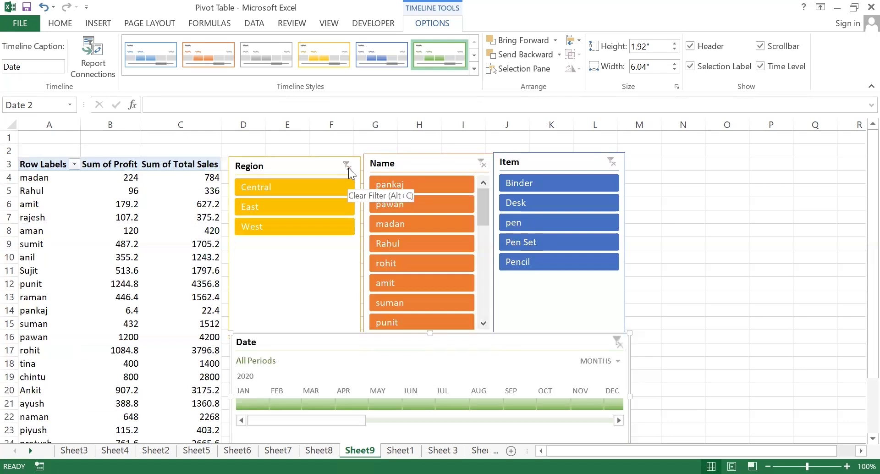
Step: Insert a blank row at the top of the sheet and add a gold-filled WordArt text box
click(12, 135)
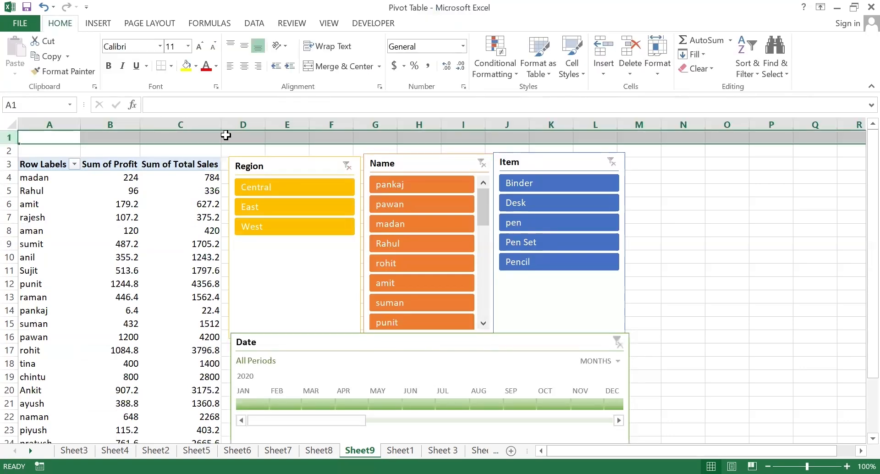
key(ctrl+plus)
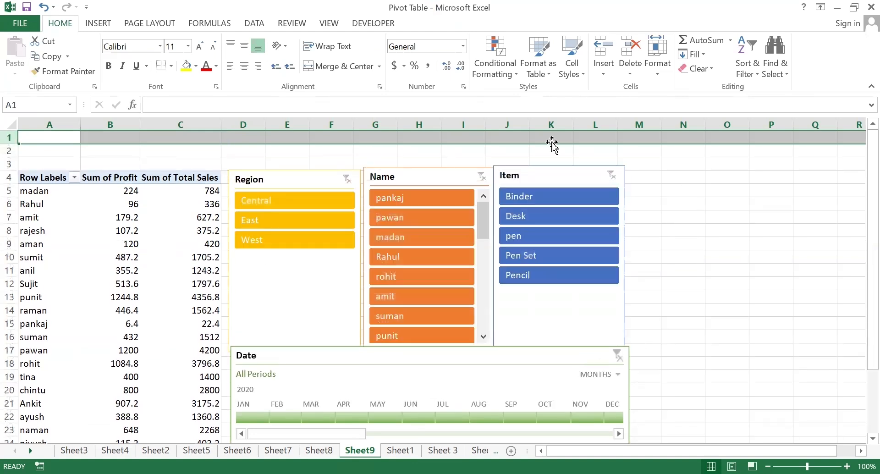
click(89, 28)
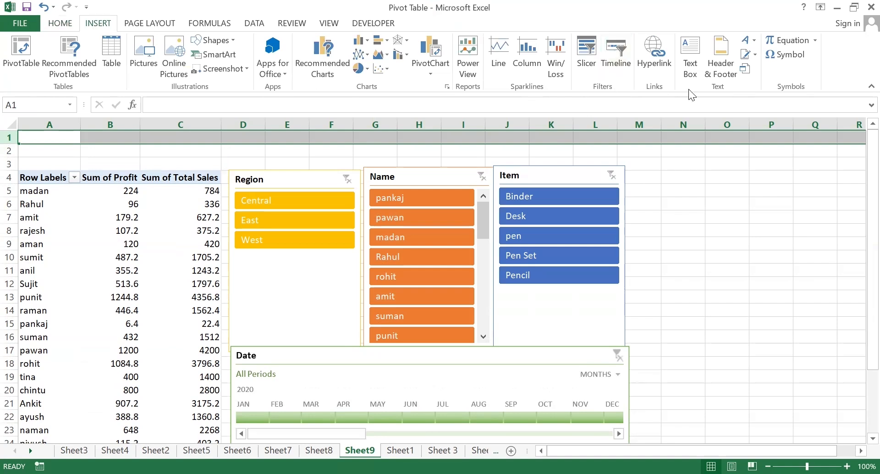
click(754, 42)
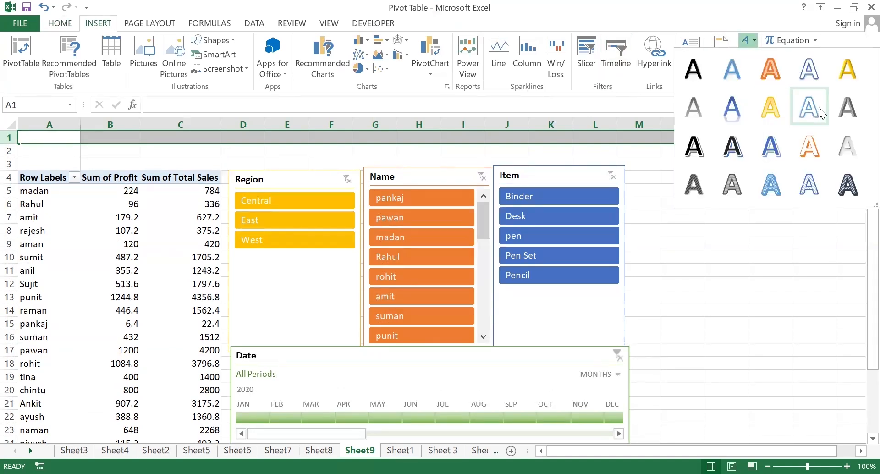
click(848, 68)
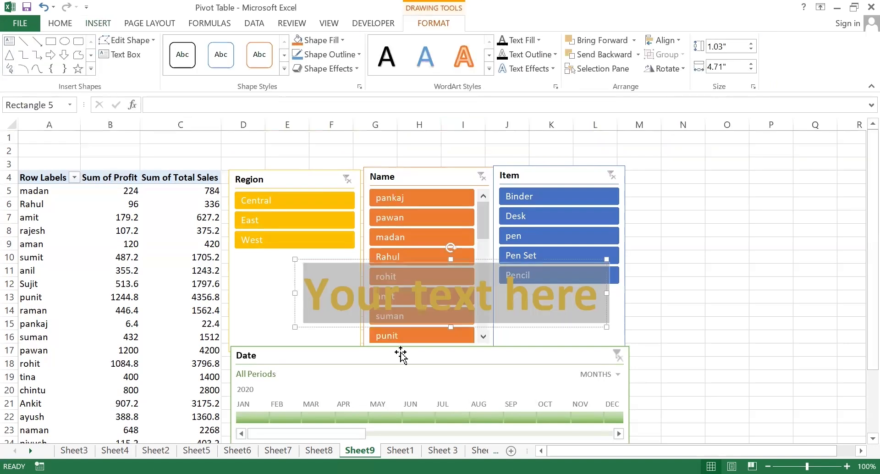
Step: Replace the WordArt text with "Dashboard through Pivot table" and stretch the box across the top of the sheet, about 10.01" wide
drag(310, 262, 189, 118)
drag(316, 324, 115, 131)
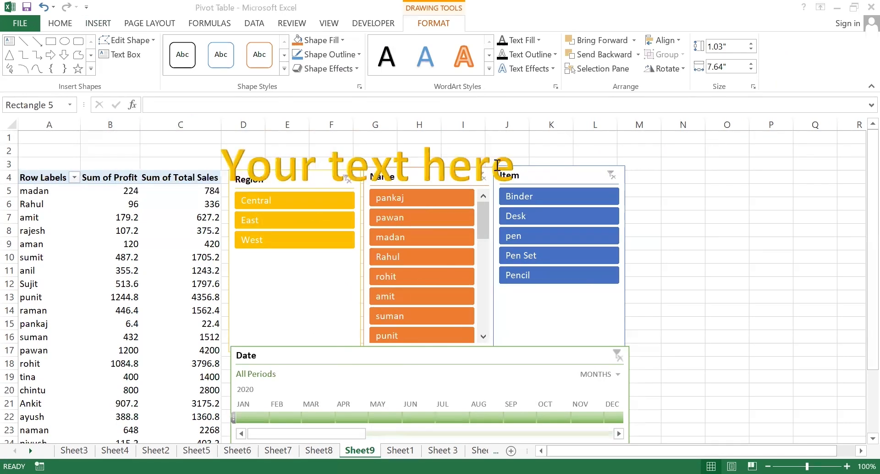
key(BackSpace)
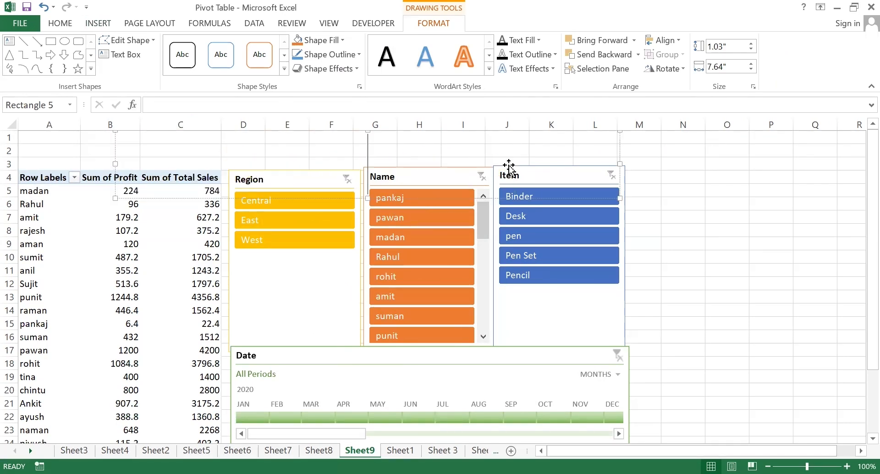
text(Dashboard through)
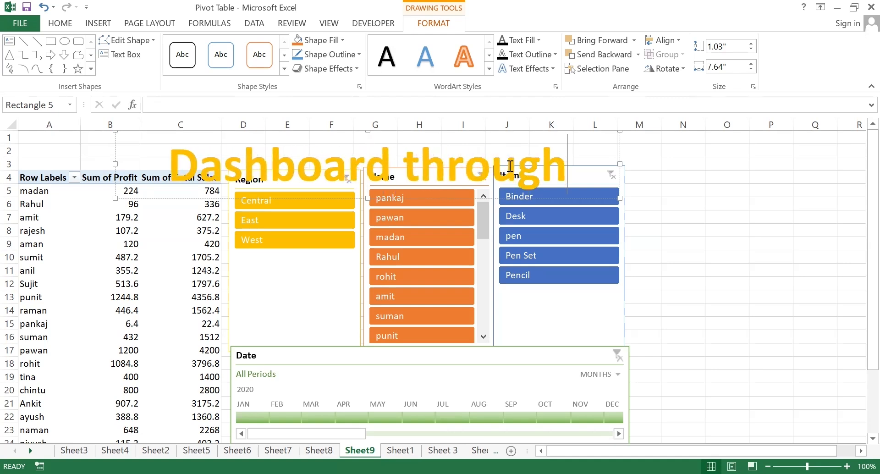
text( Pivot table)
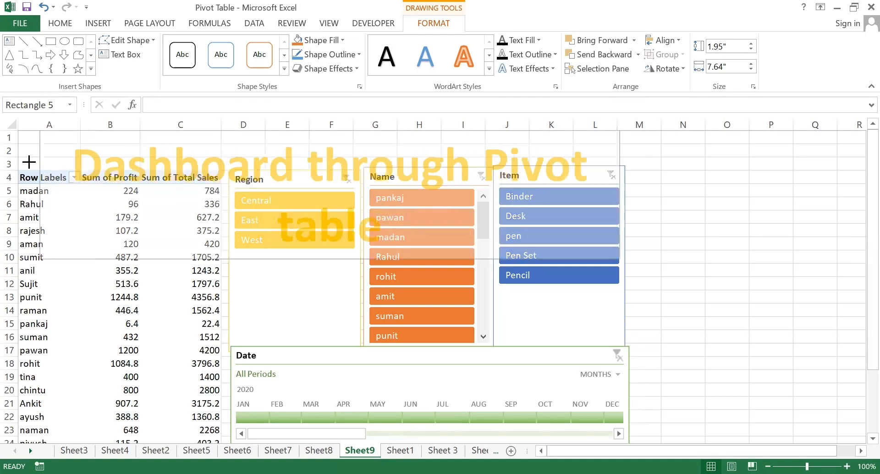
drag(28, 162, 16, 165)
drag(618, 190, 679, 193)
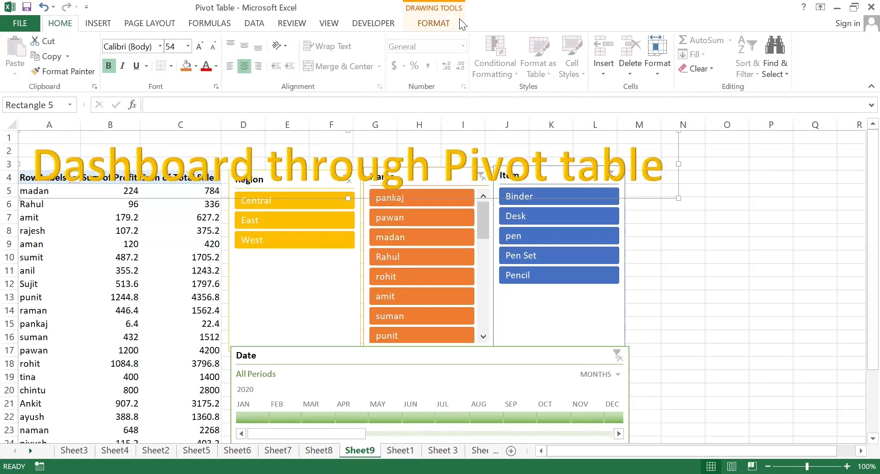
Step: Fill the title's WordArt box with standard red
click(433, 23)
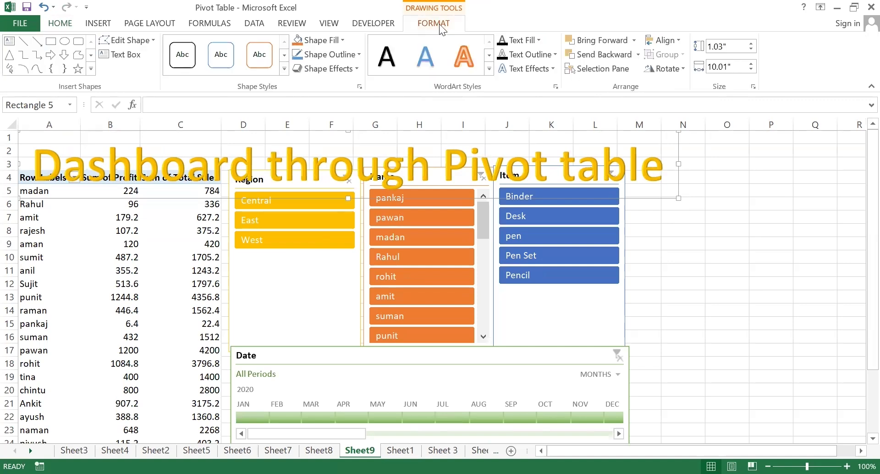
click(325, 39)
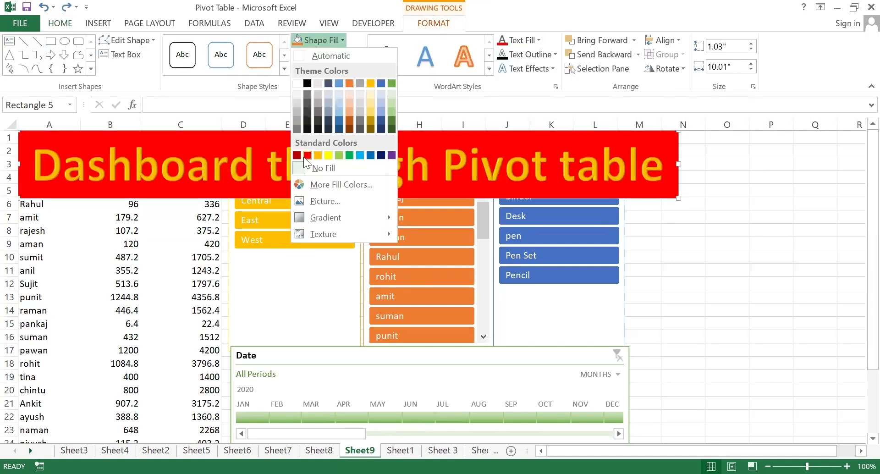
click(307, 156)
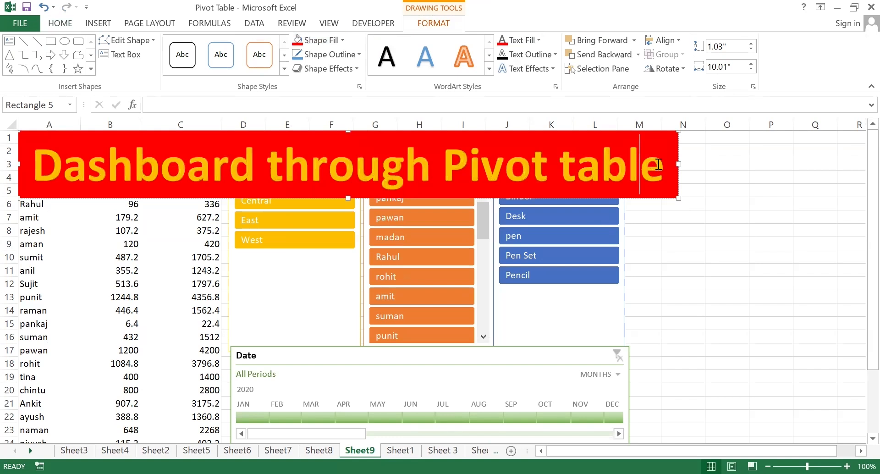
Step: Make the whole title text white and reduce its font size to 36
drag(662, 164, 7, 161)
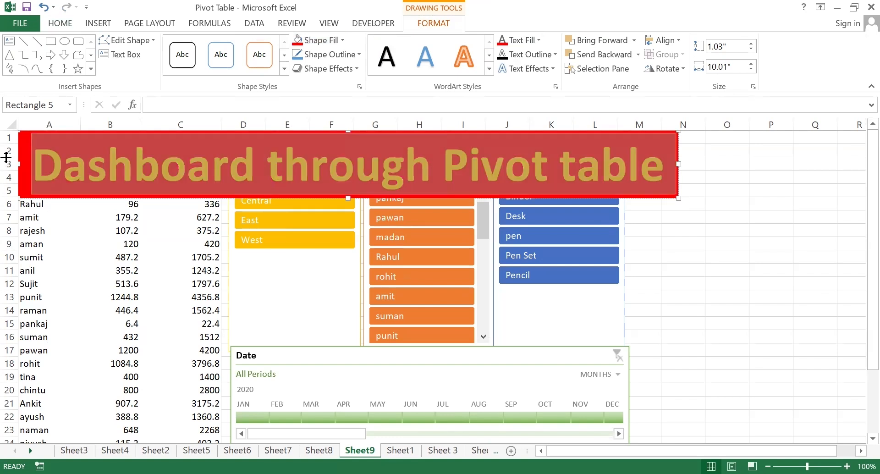
key(ctrl+shift+less)
key(ctrl+shift+less)
key(ctrl+shift+less)
key(ctrl+shift+less)
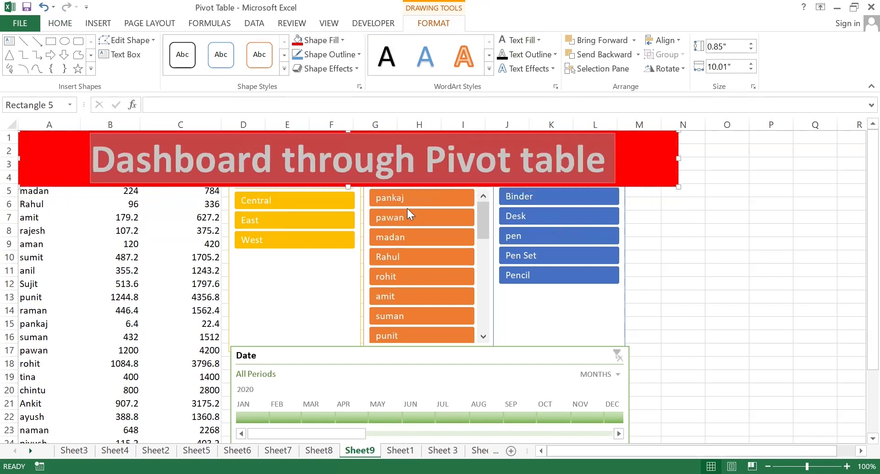
key(Escape)
key(Escape)
Step: Insert a blank row at row 3 and resize the red title banner to fill the space above the PivotTable, ending at the Item slicer's edge
click(8, 164)
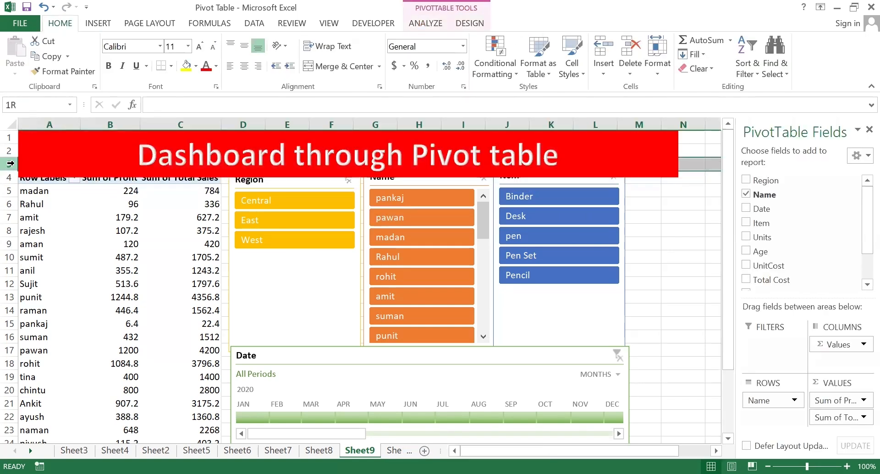
key(ctrl+shift+plus)
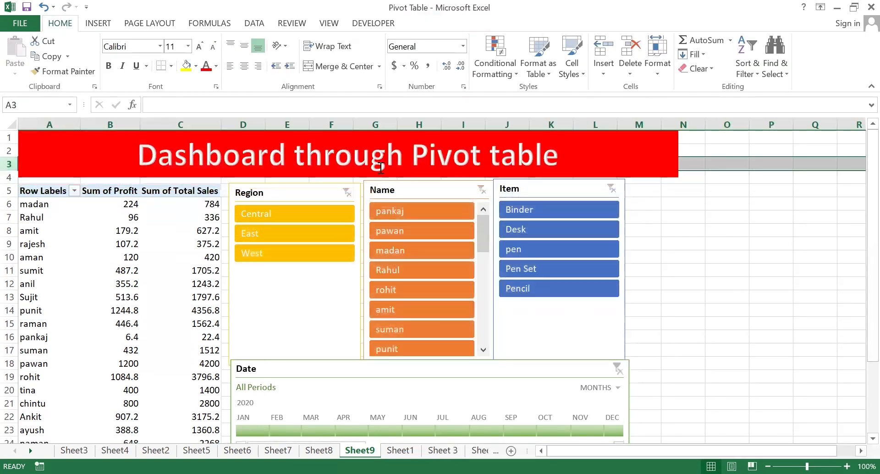
click(385, 168)
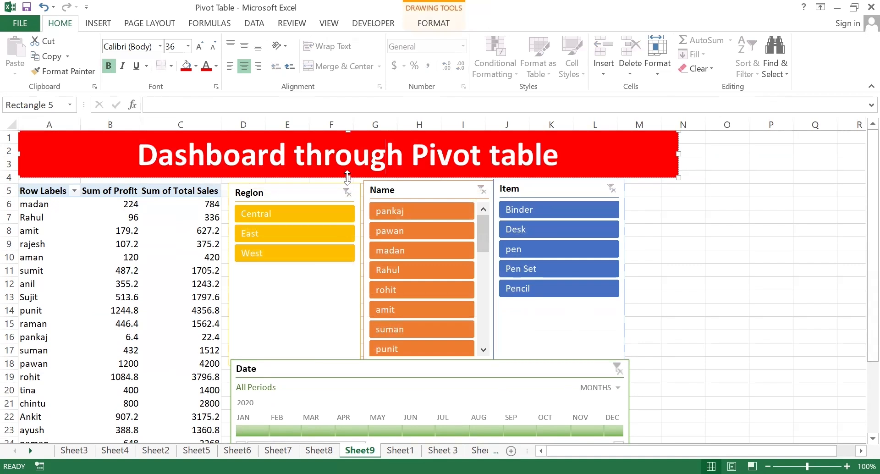
drag(349, 178, 347, 183)
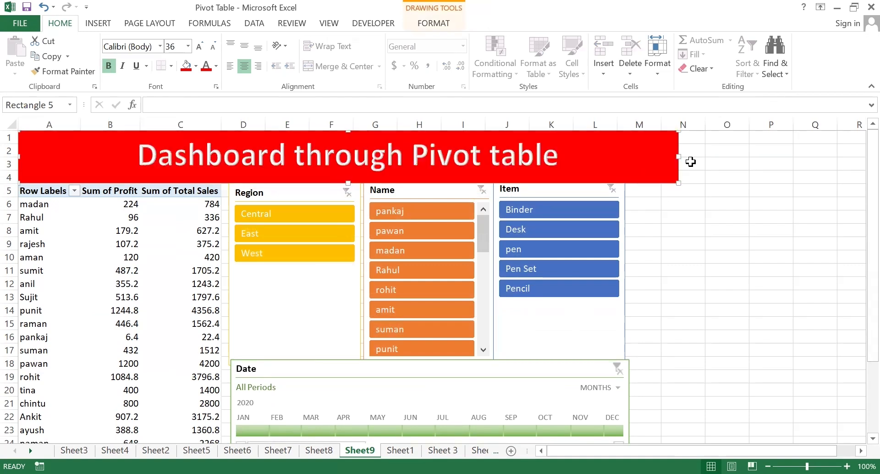
drag(677, 154, 622, 155)
click(722, 230)
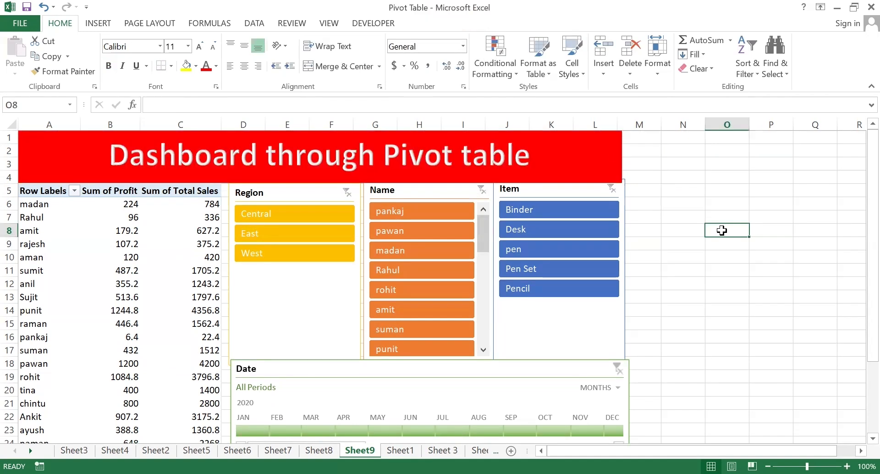
click(679, 203)
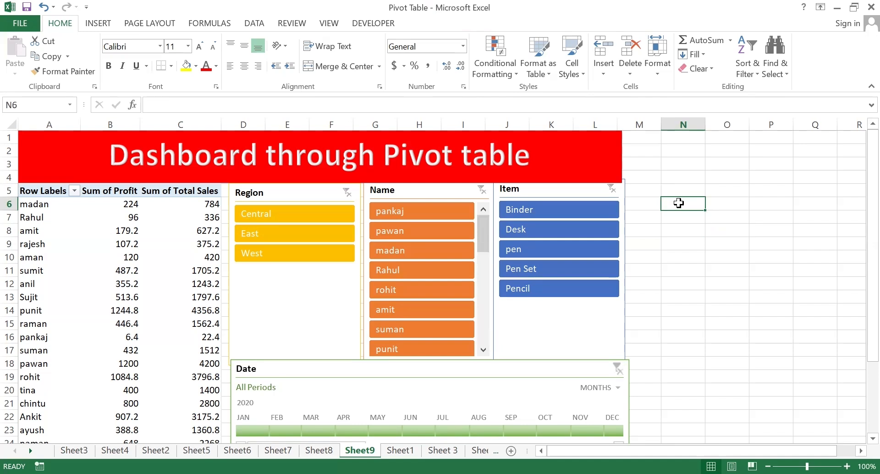